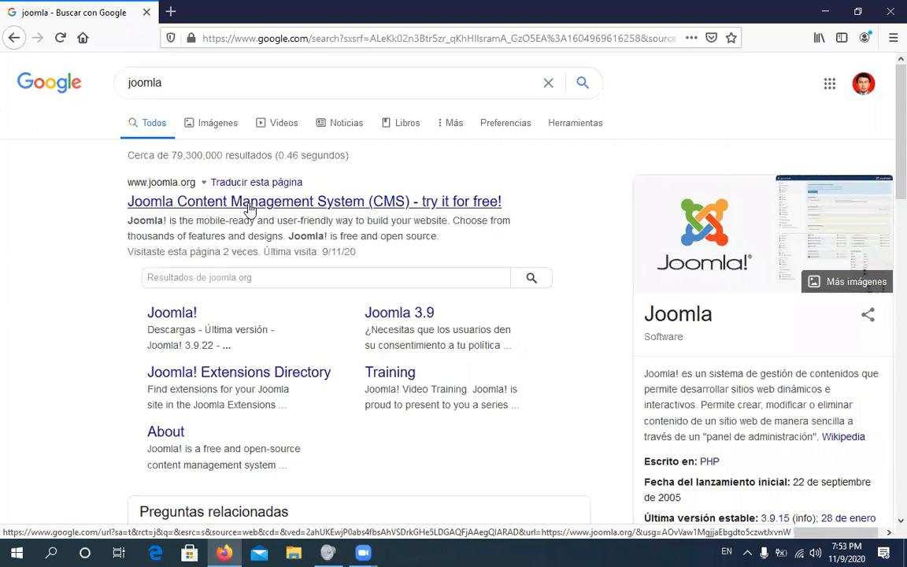
Navigate from the joomla.org result to the Joomla 3.9.22 download page listing the full packages
left_click(248, 204)
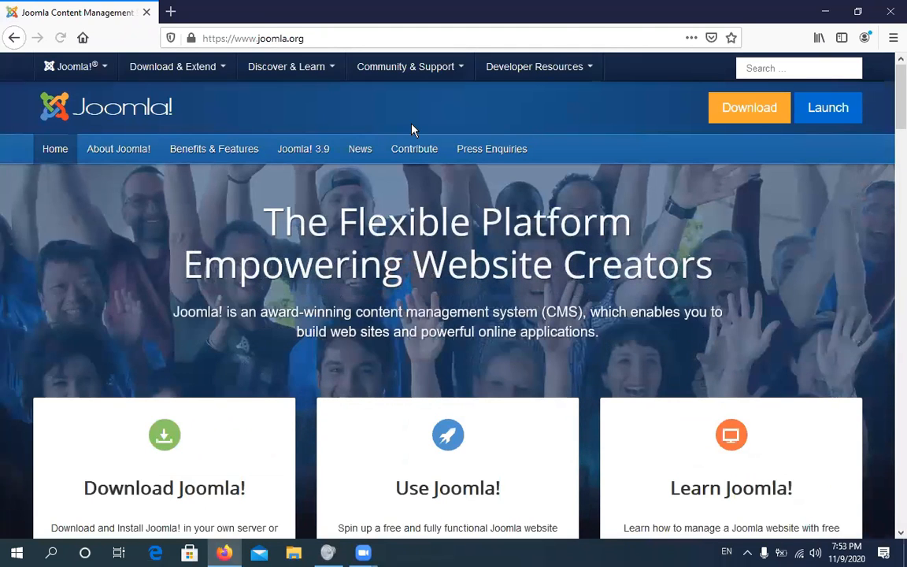
left_click(305, 151)
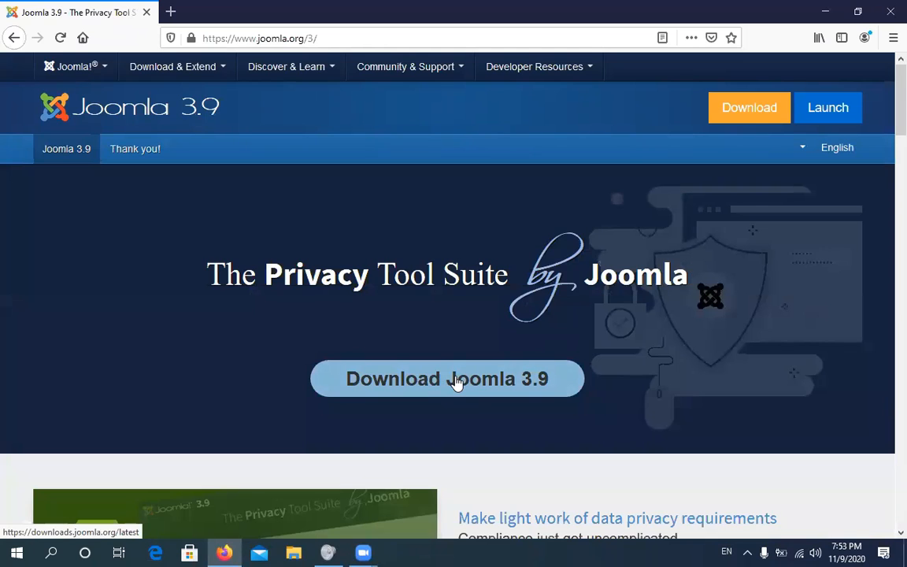
left_click(457, 382)
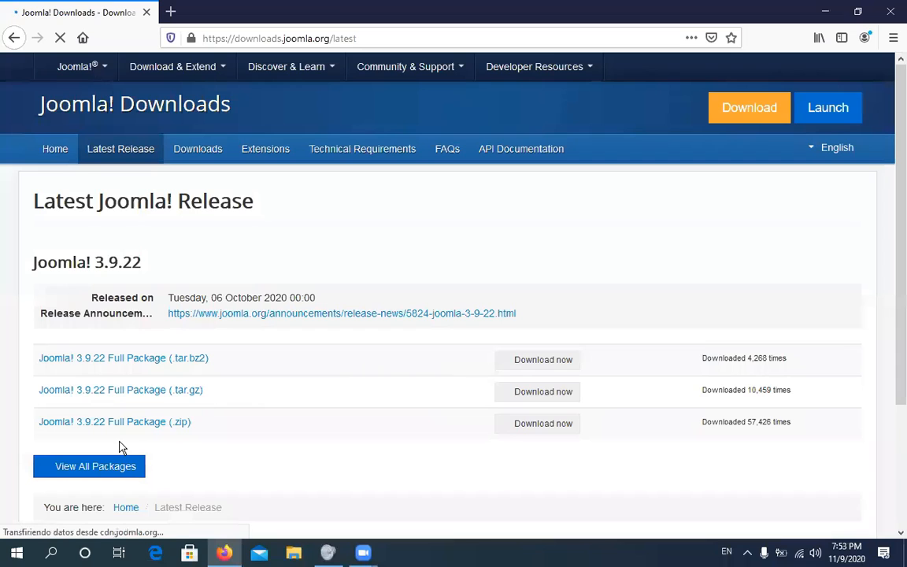
scroll(145, 423, "down", 3)
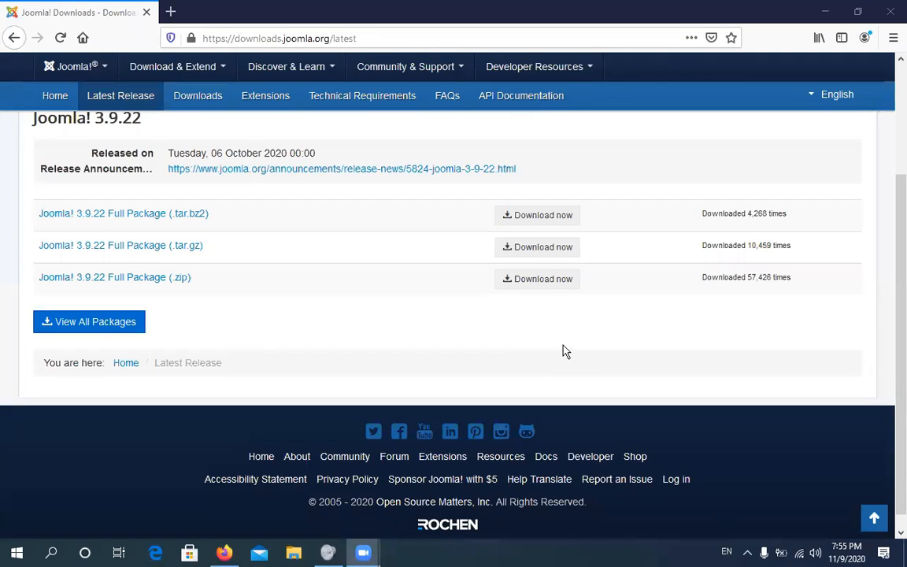
left_click(748, 554)
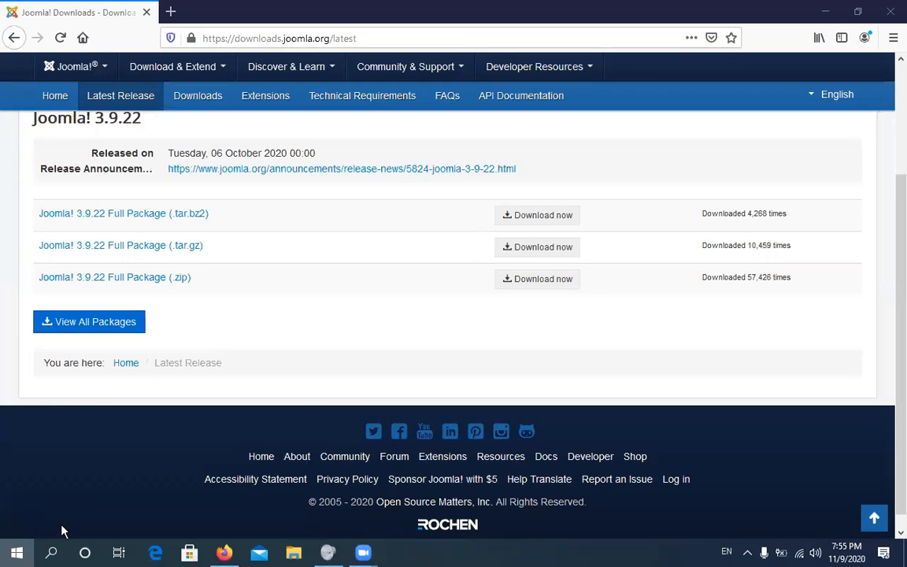
Launch XAMPP Control Panel from the Start menu's Recently added list and bring its window forward
key("super")
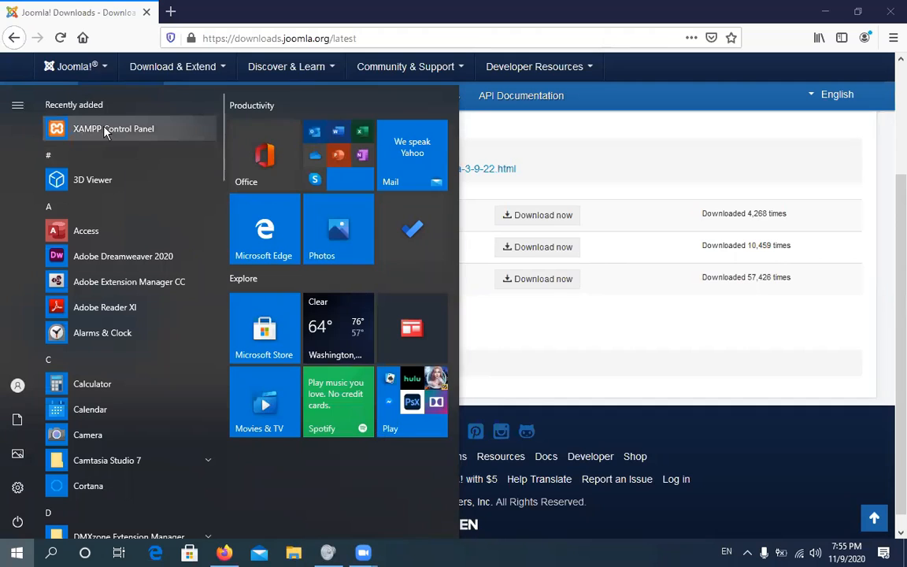
left_click(525, 254)
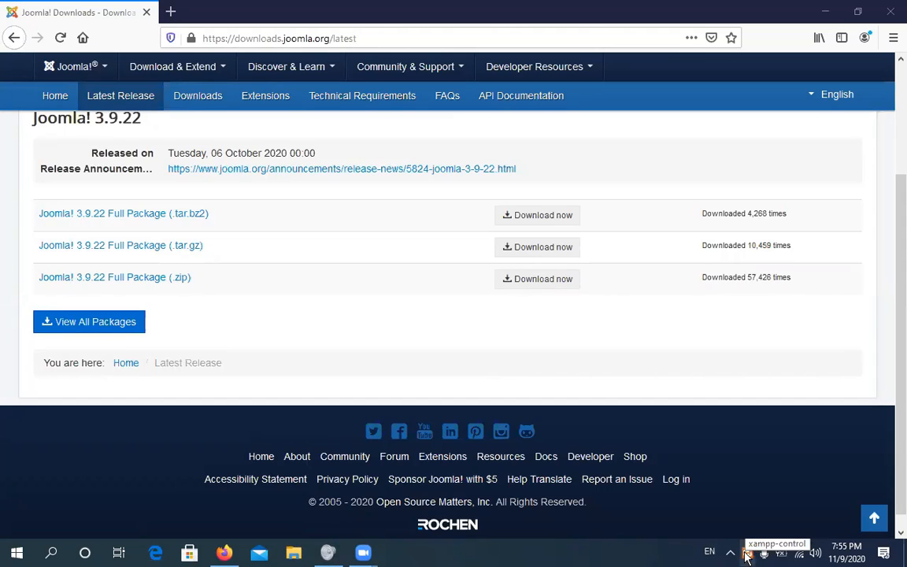
left_click(748, 555)
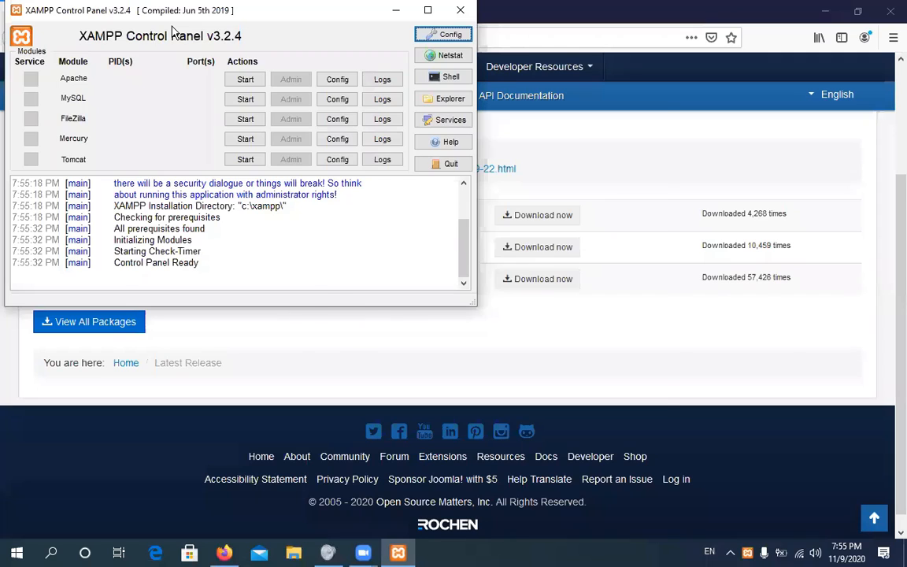
Start Apache and MySQL in XAMPP, then open phpMyAdmin through MySQL's Admin button
left_click_drag(172, 10, 355, 106)
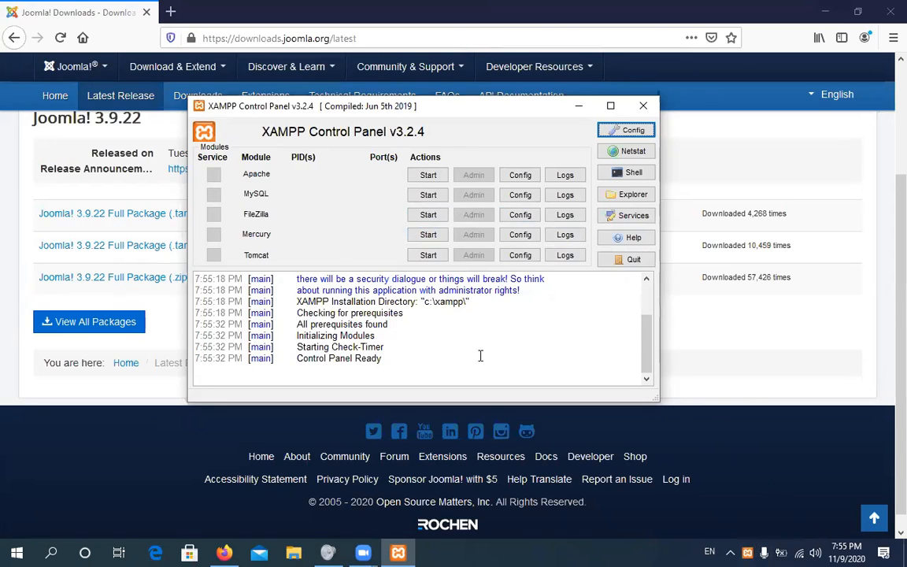
left_click(429, 176)
left_click(429, 195)
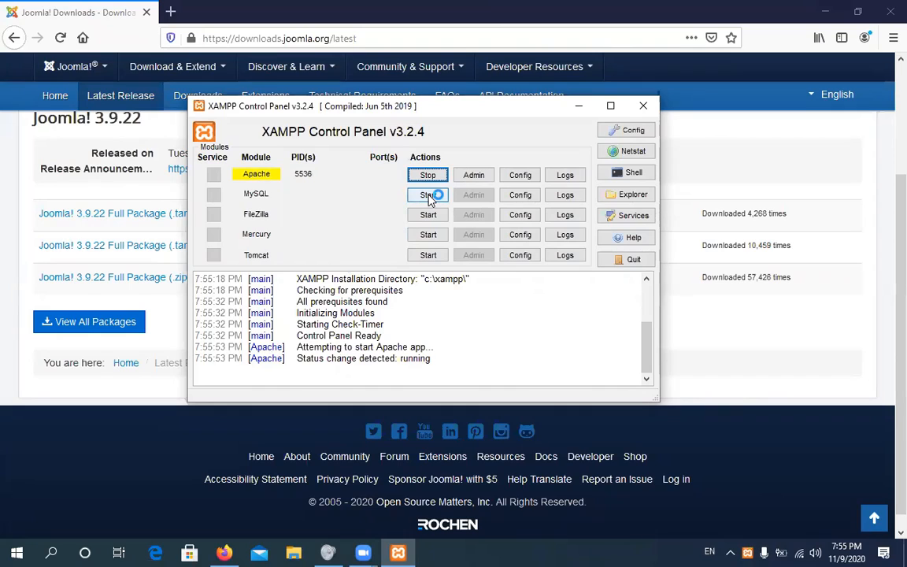
left_click(443, 216)
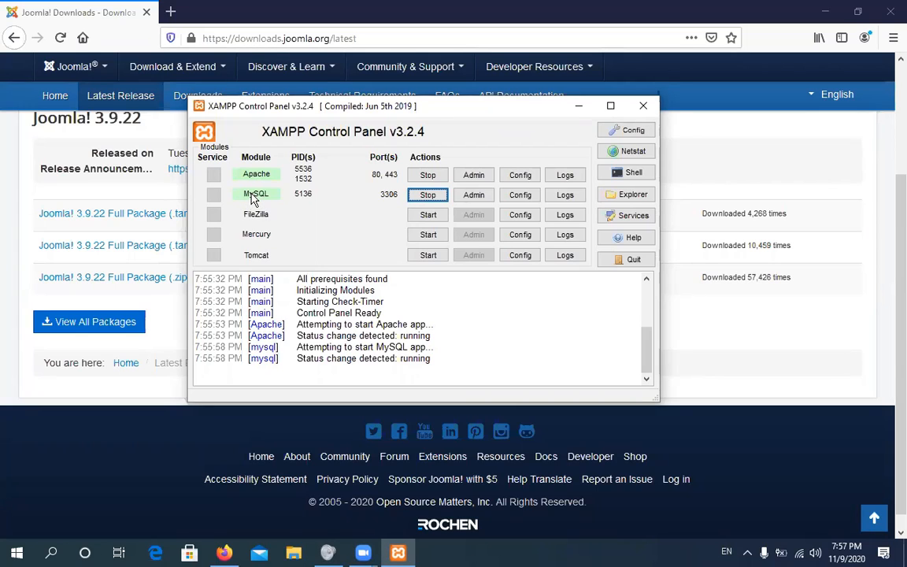
left_click(475, 197)
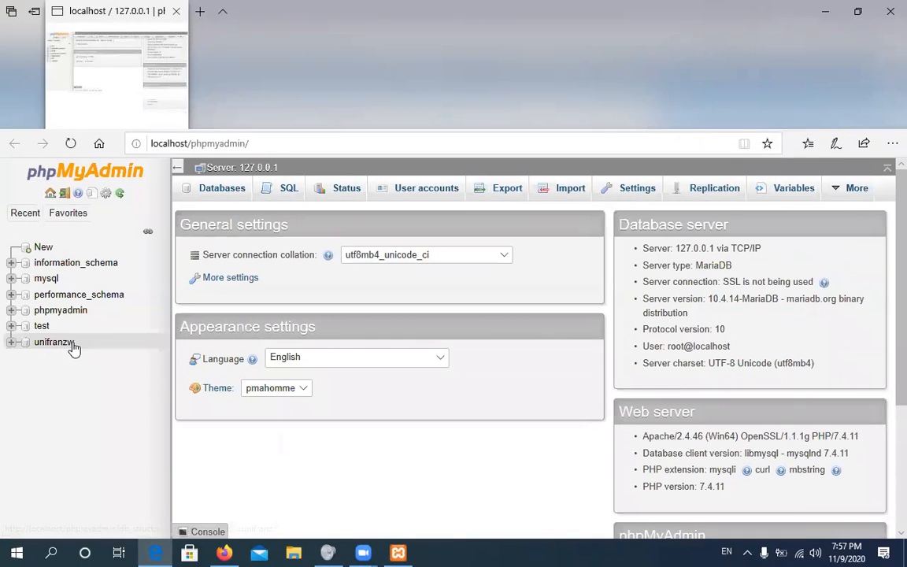
Expand unifranzw in the navigation tree to list its twelve wp_ tables
left_click(12, 348)
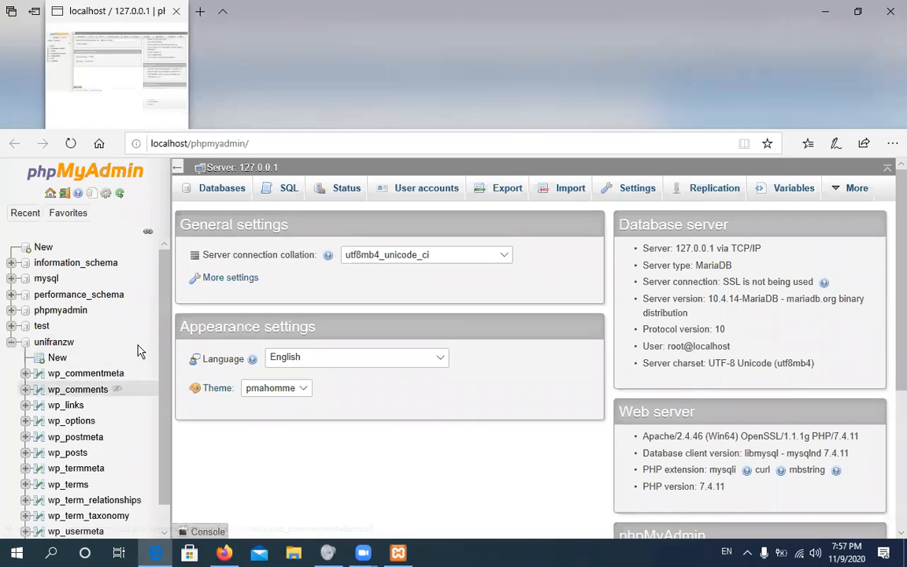
scroll(169, 295, "down", 1)
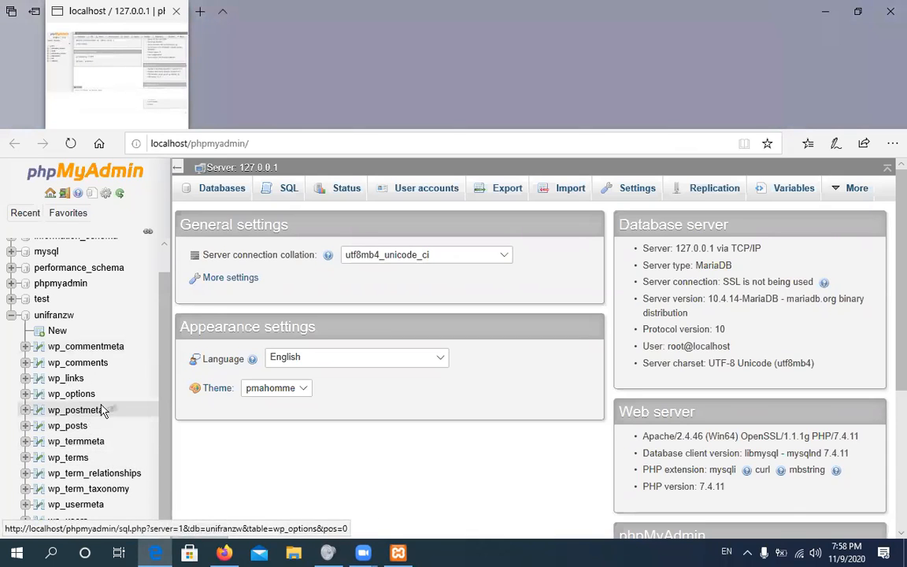
Collapse unifranzw in the tree and go to the server's Databases page
left_click(10, 316)
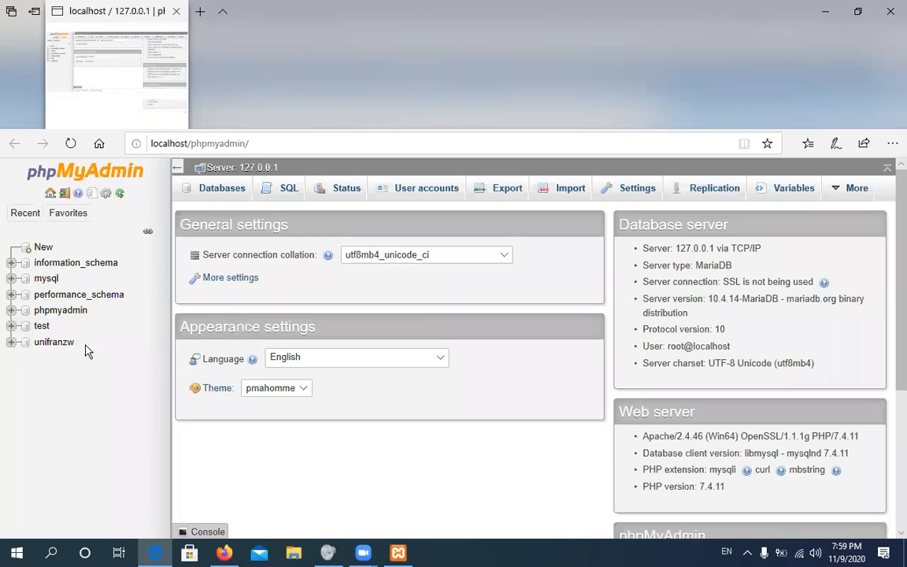
left_click(220, 196)
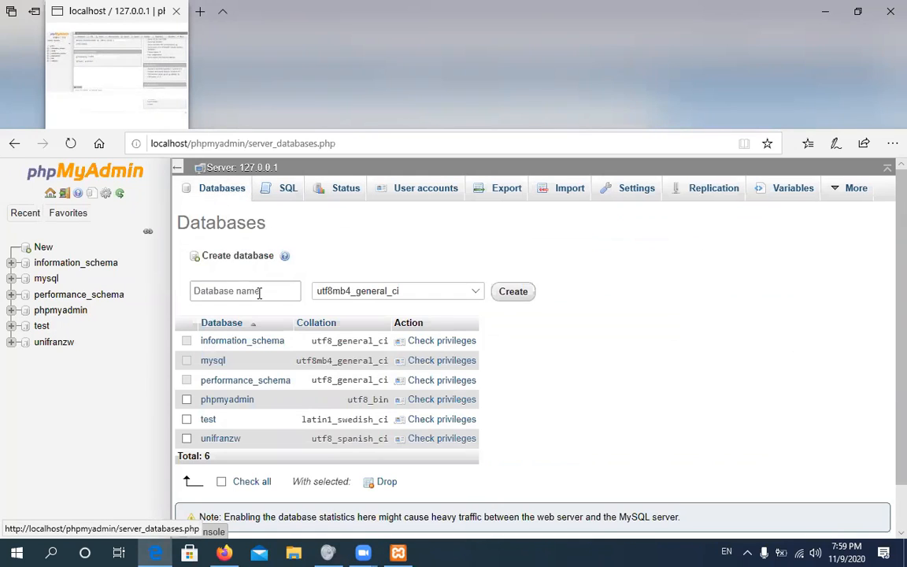
Enter unifranzj as the new database name, choose utf8_spanish_ci collation, and create it
left_click(254, 289)
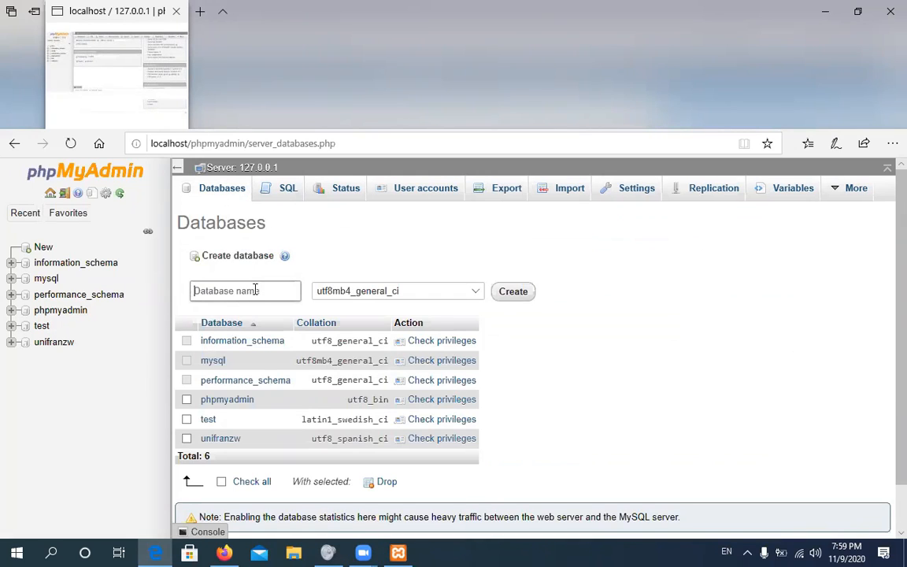
type("un")
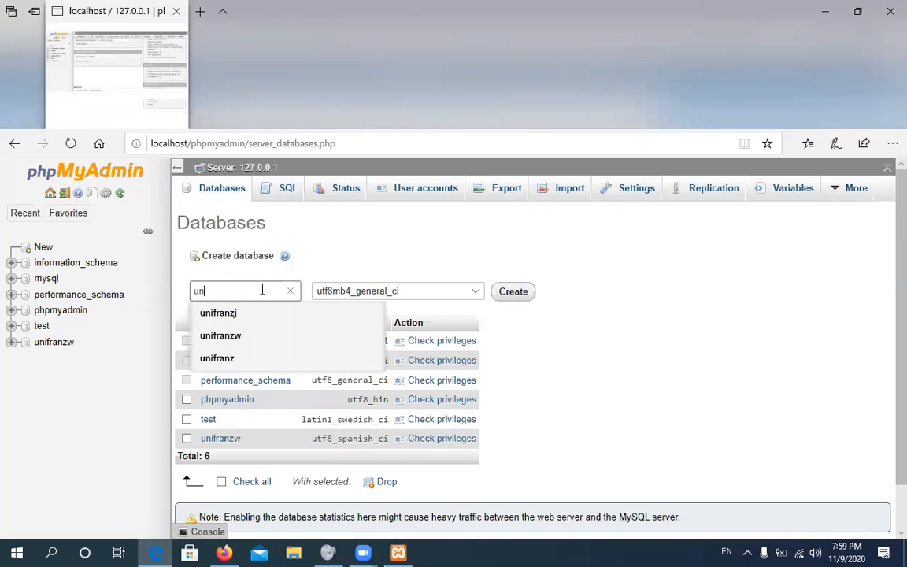
type("in")
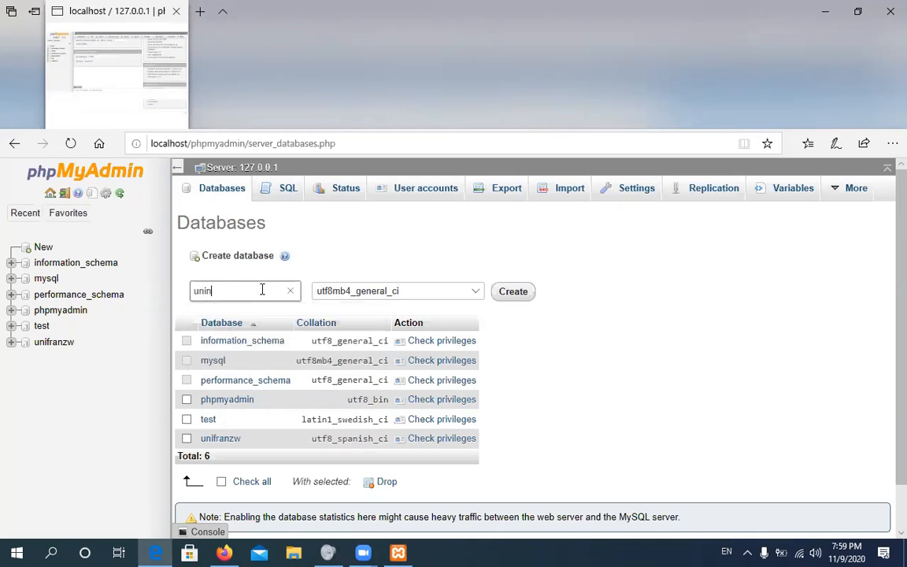
key("BackSpace")
type("franz")
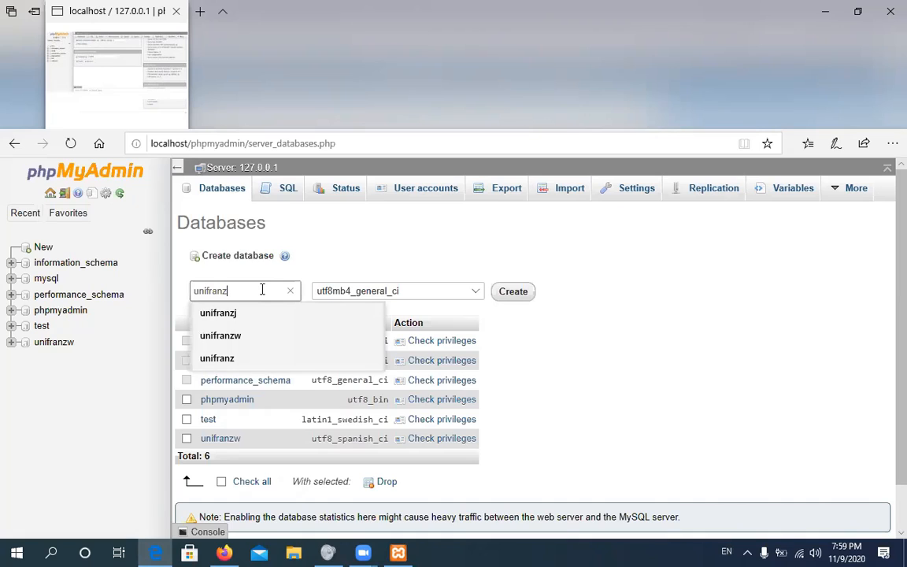
type("j")
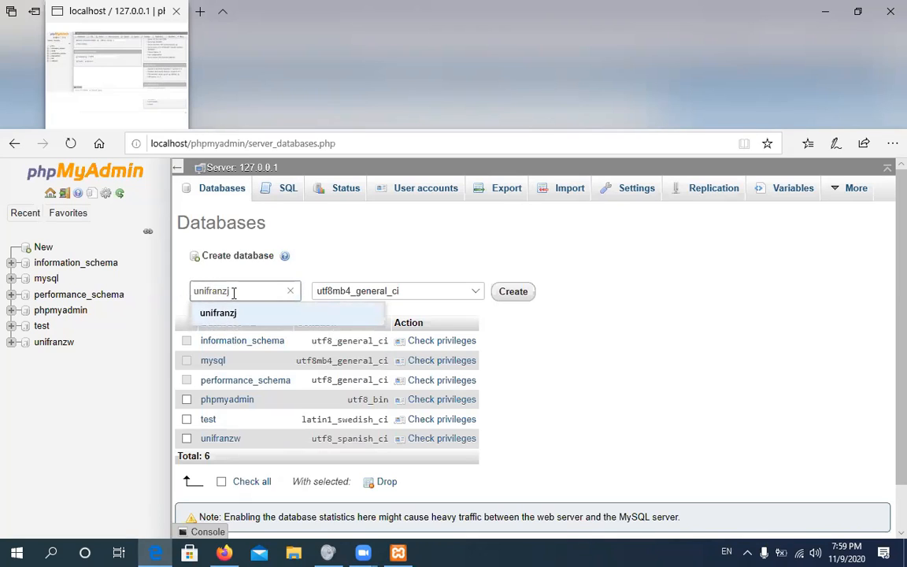
left_click(478, 292)
mouse_move(482, 499)
left_mouse_down()
mouse_move(478, 445)
mouse_move(478, 482)
left_mouse_up()
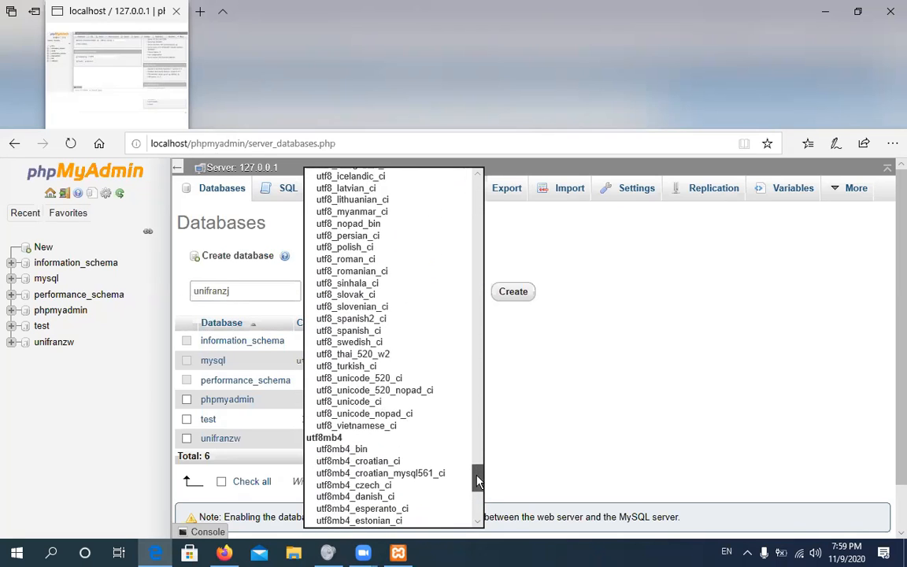
left_click(377, 332)
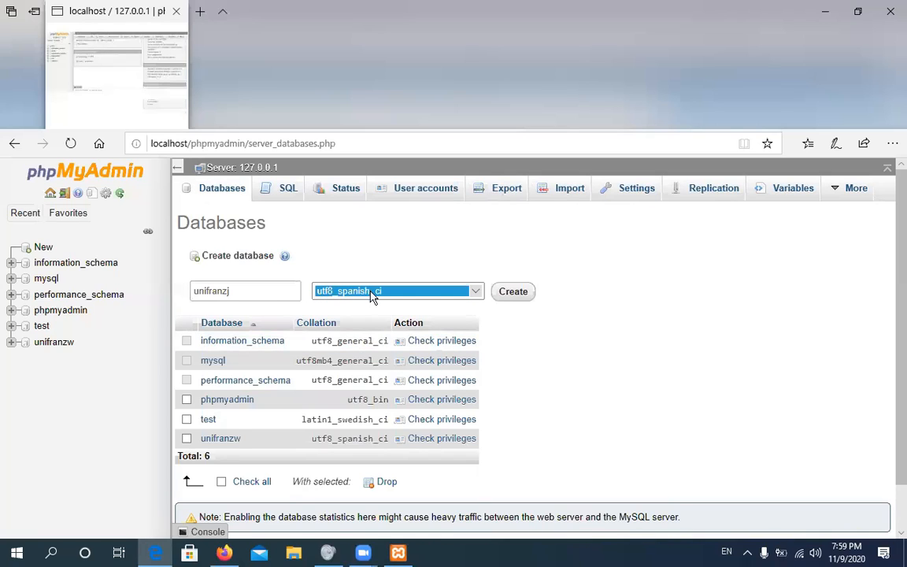
left_click(517, 293)
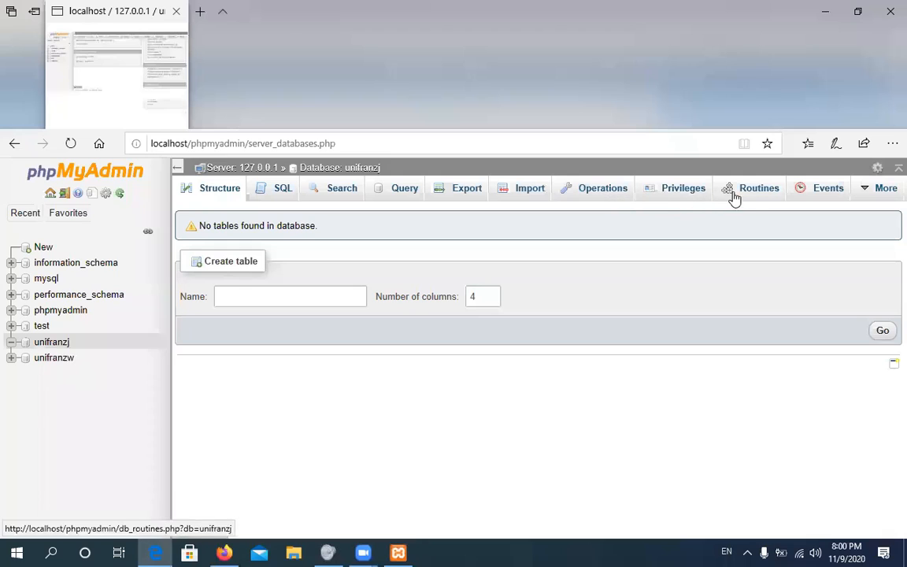
Show the Privileges page listing users with access to unifranzj
left_click(675, 193)
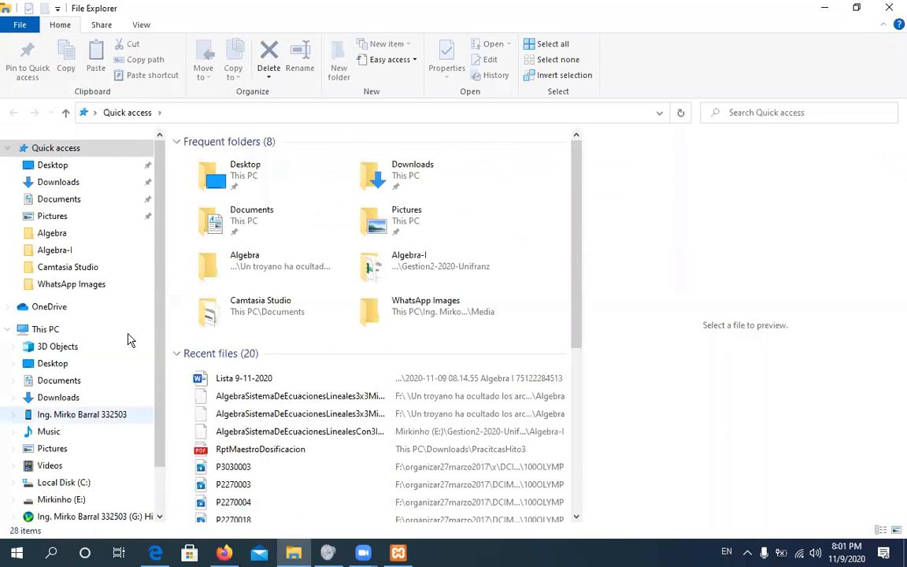
Browse in File Explorer to C:\xampp\htdocs
scroll(161, 264, "down", 1)
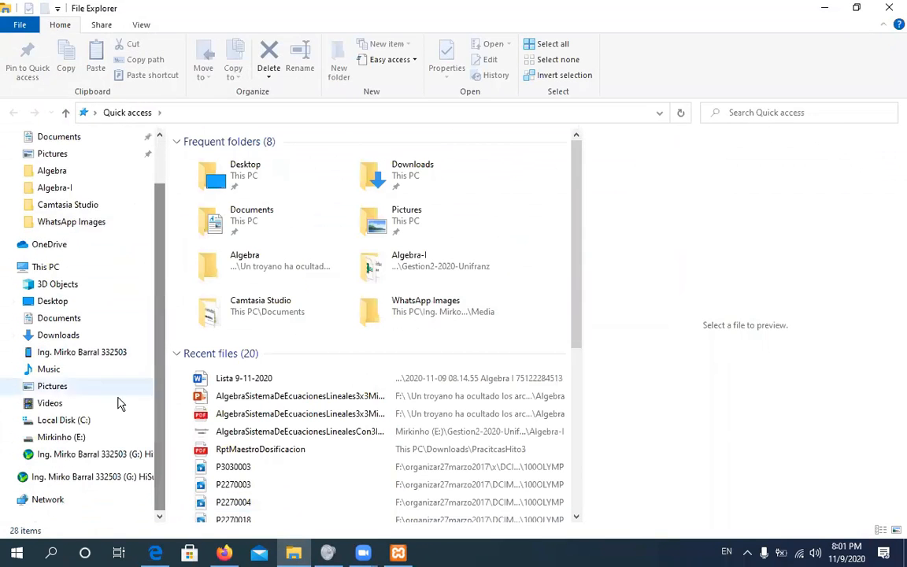
left_click(71, 421)
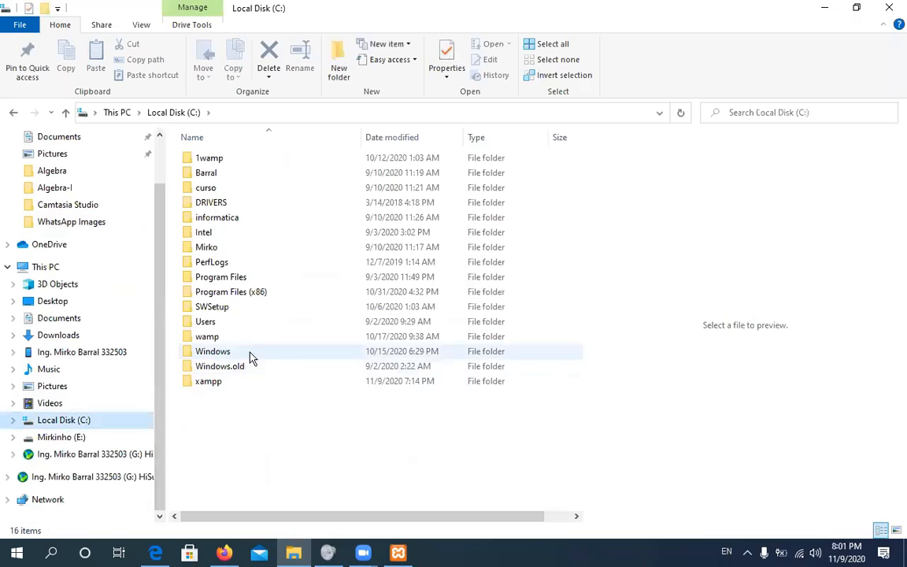
double_click(217, 385)
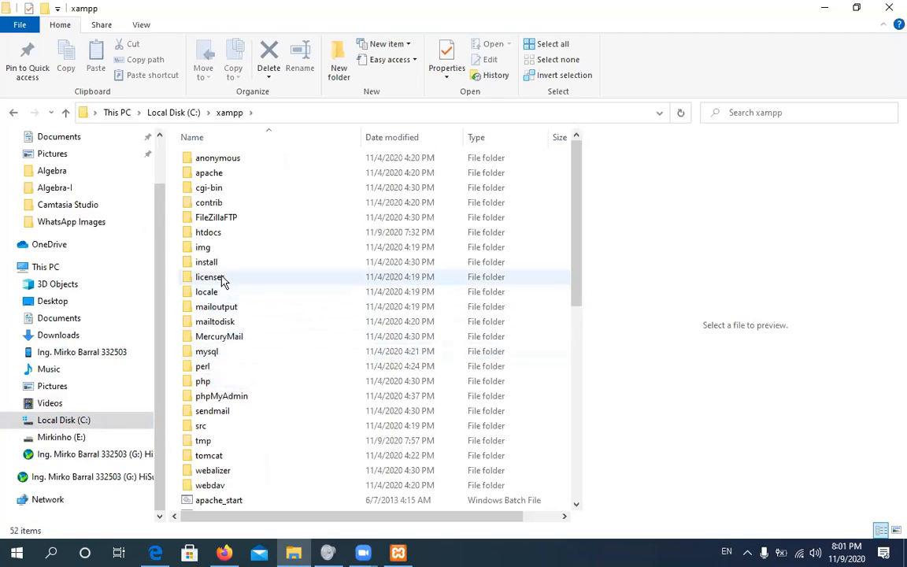
left_click(209, 236)
double_click(209, 234)
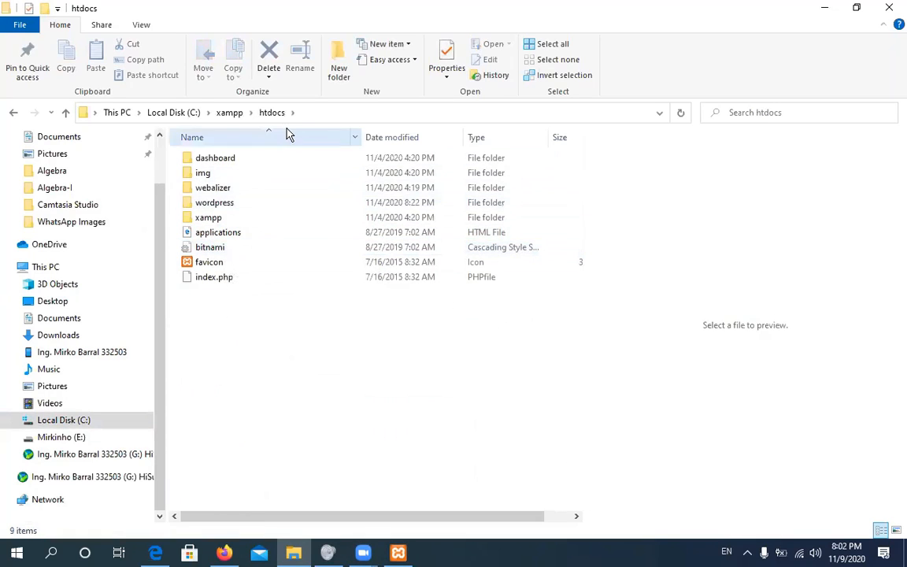
Create a new folder named joomla inside htdocs
left_click(337, 78)
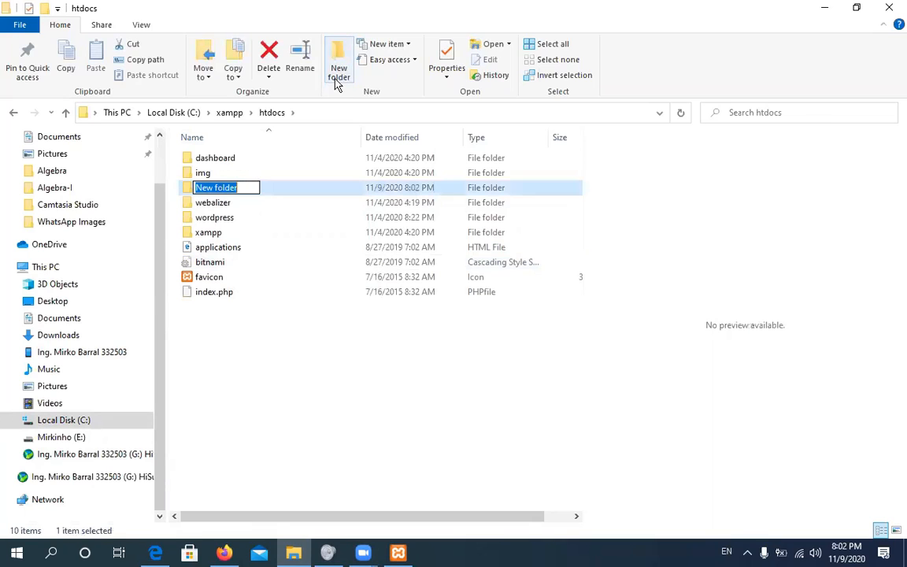
type("joomla")
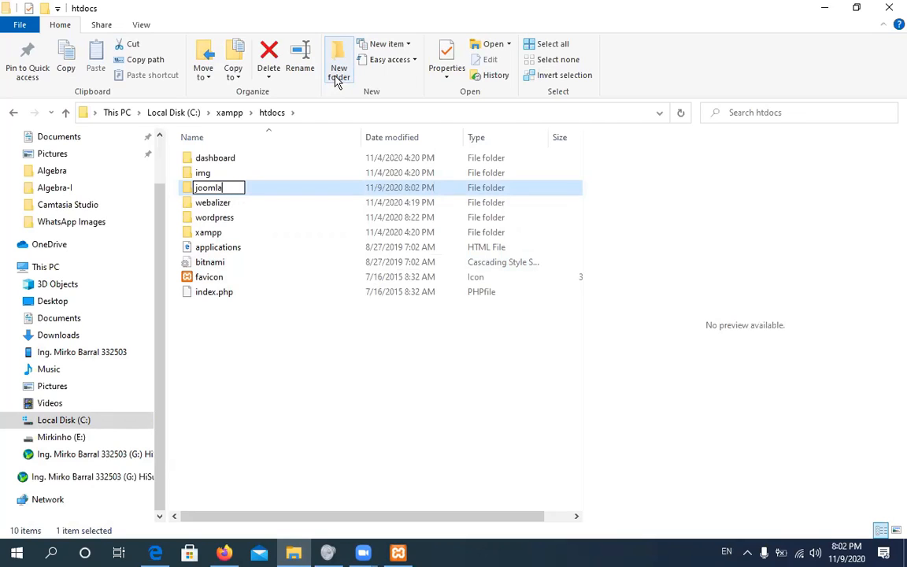
left_click(288, 338)
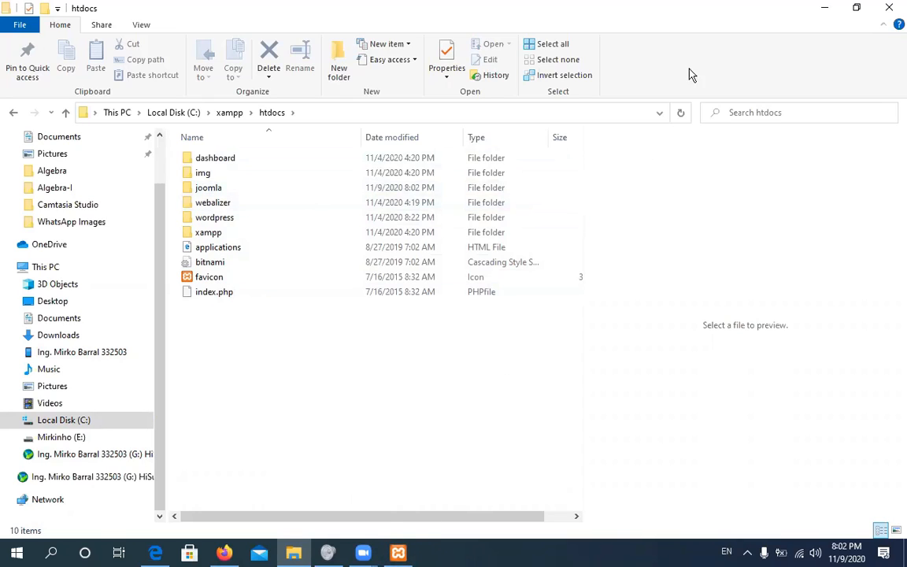
Minimize Explorer, both browsers and XAMPP, close Volume Mixer, and move the Joomla zip beside wordpress
left_click(824, 13)
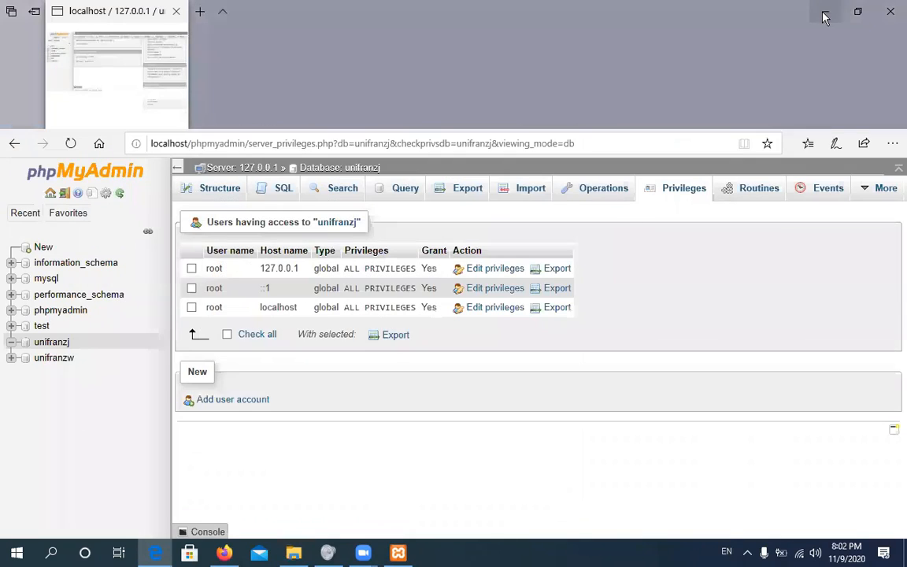
left_click(824, 14)
left_click(824, 11)
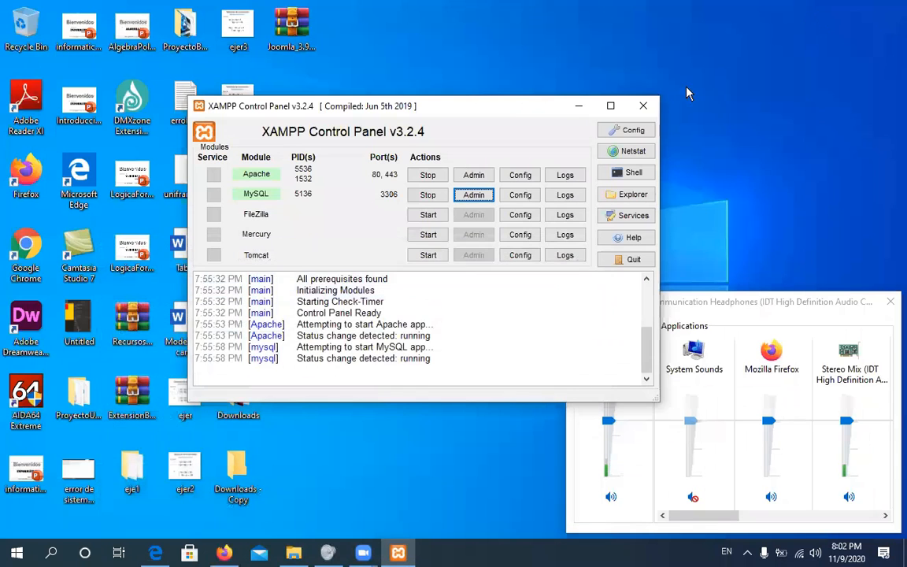
left_click(580, 110)
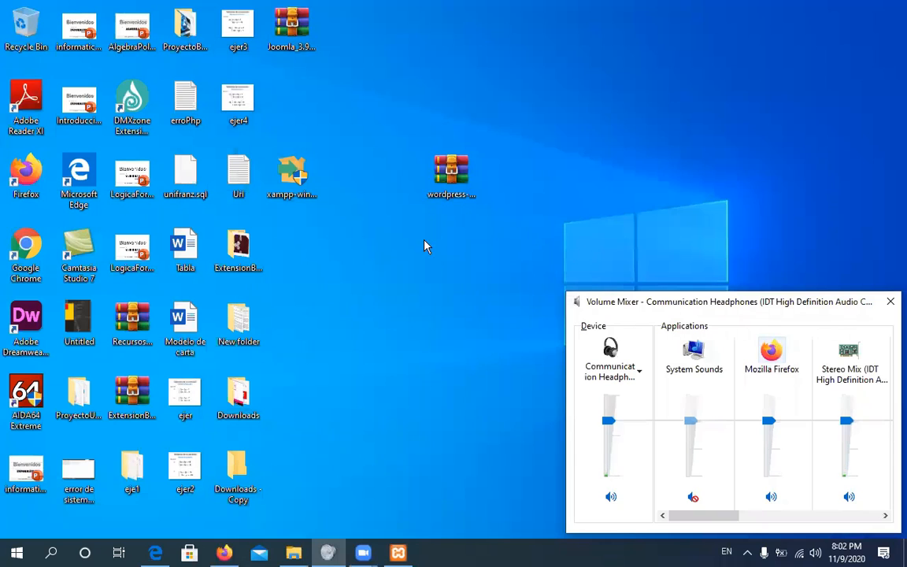
left_click(891, 301)
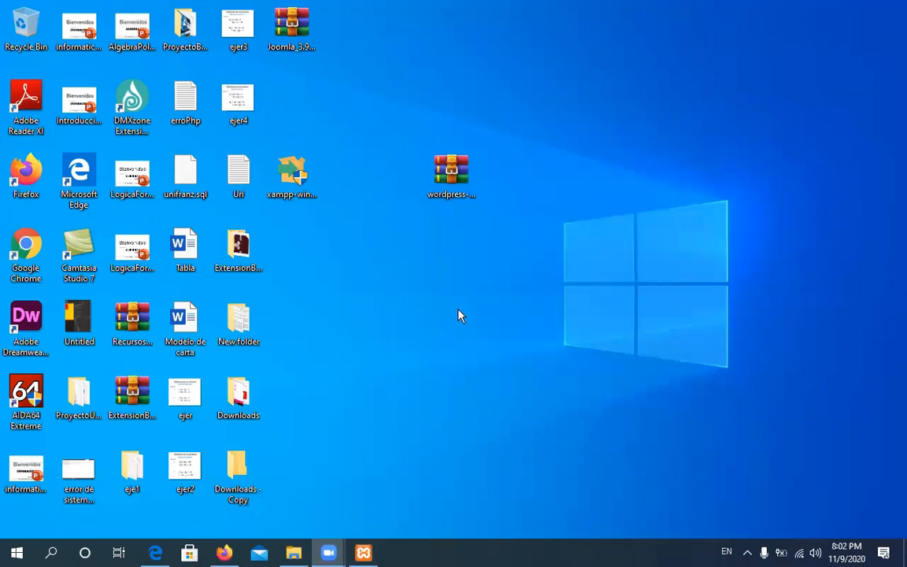
left_click_drag(301, 53, 445, 282)
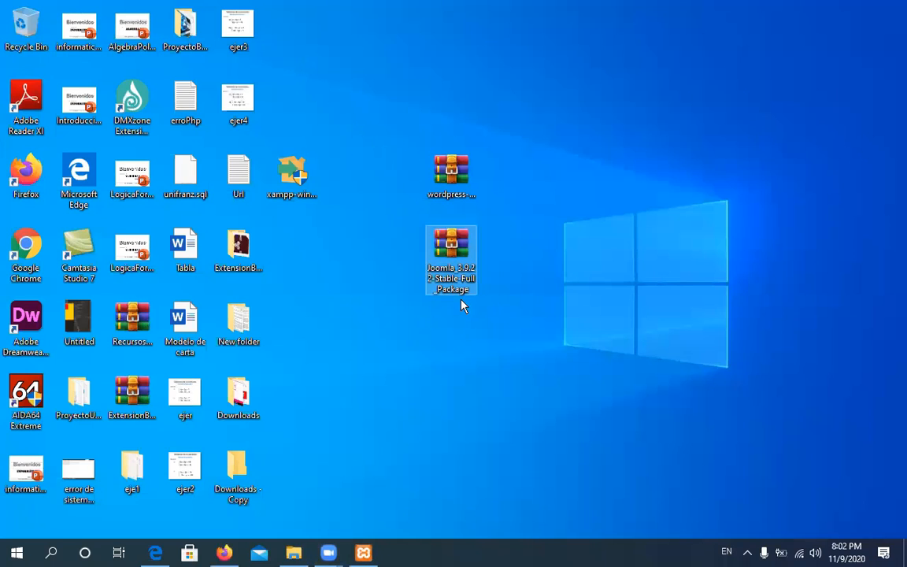
Open WinRAR's extraction options for the Joomla_3.9.22-Stable-Full_Package archive from its context menu
double_click(441, 257)
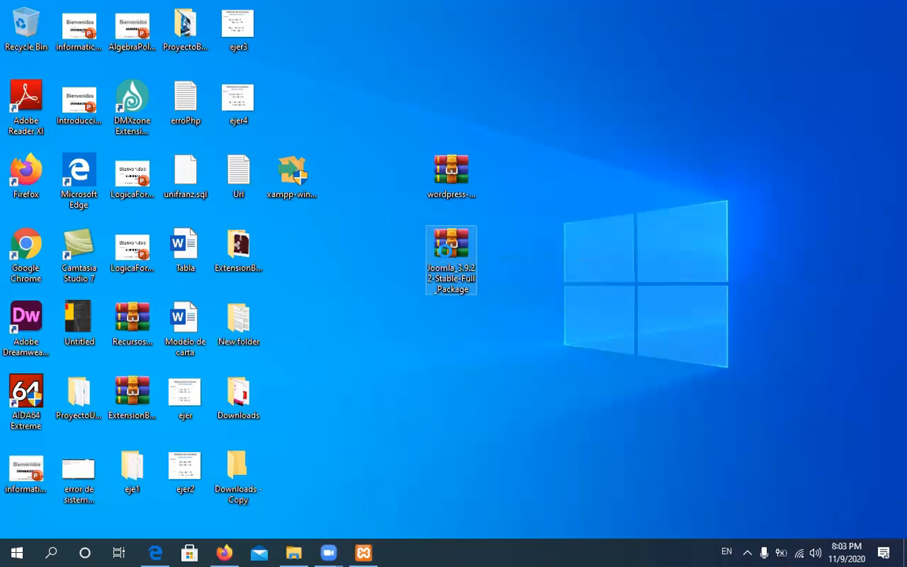
right_click(446, 257)
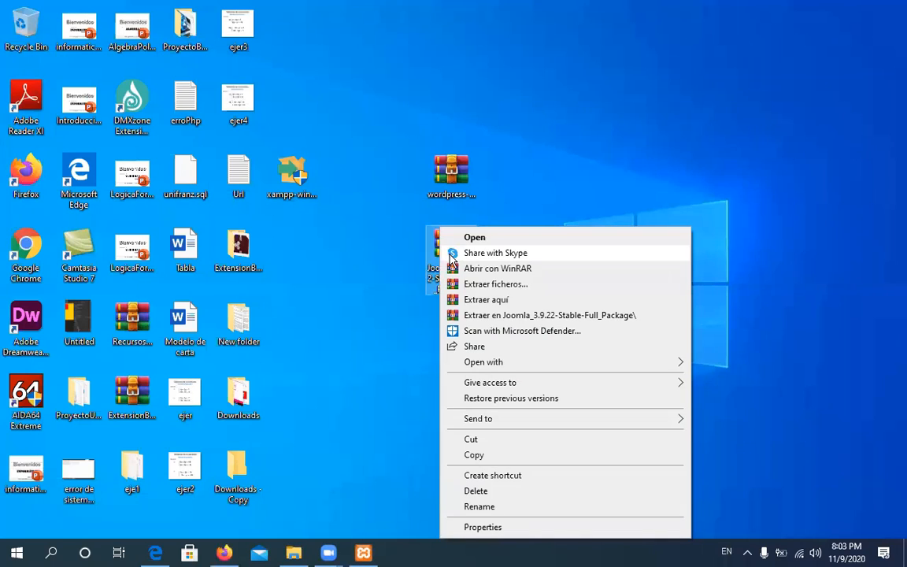
left_click(507, 286)
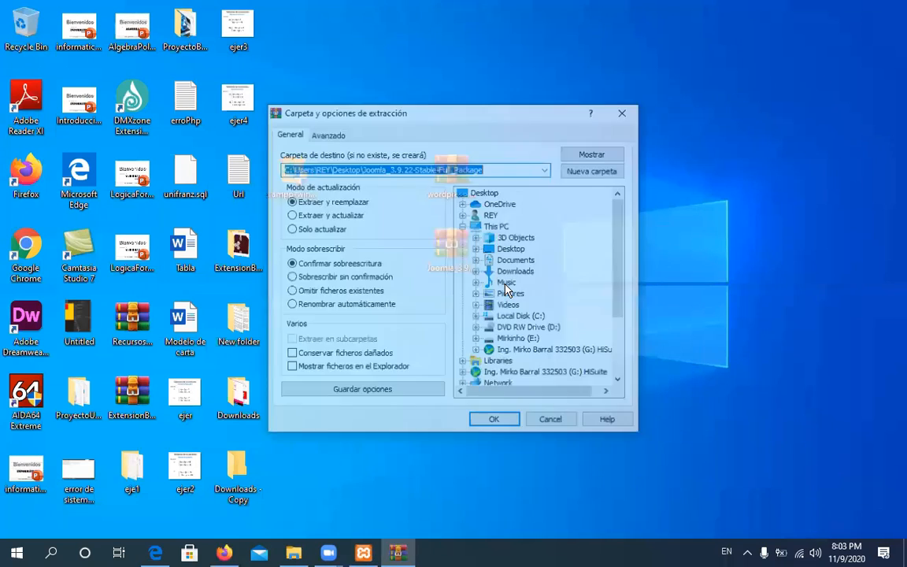
Set the extraction destination to C:\xampp\htdocs\joomla and start extracting the Joomla package
left_click_drag(622, 222, 624, 282)
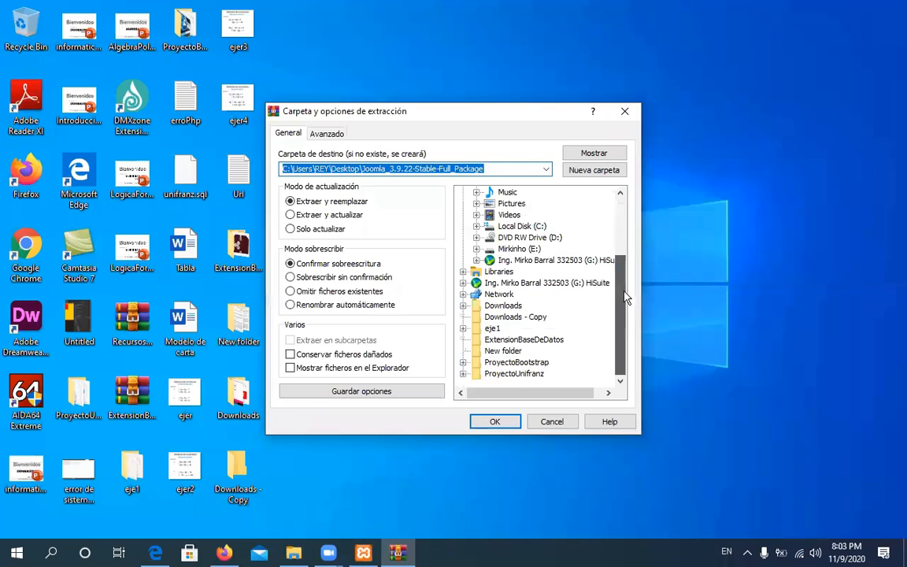
double_click(482, 227)
left_click_drag(620, 282, 620, 313)
left_click(490, 304)
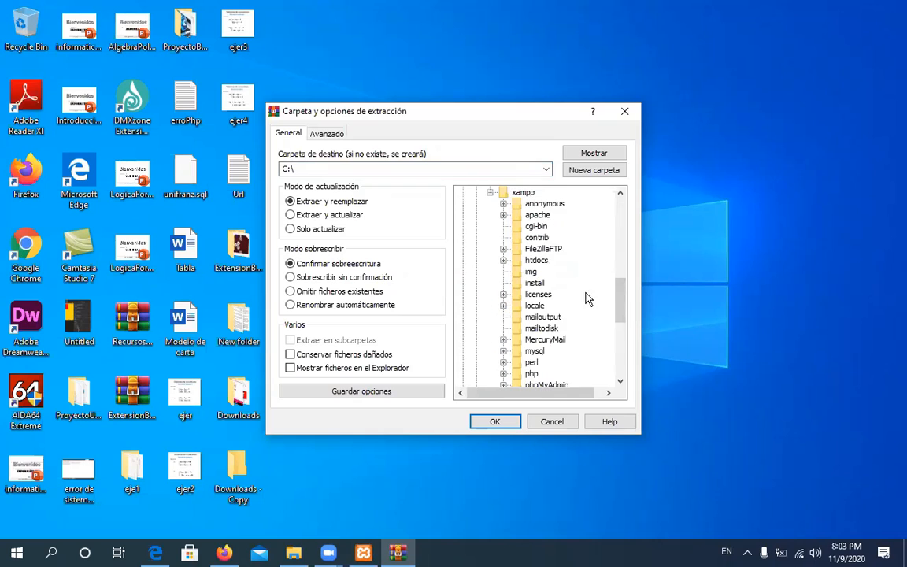
left_click(503, 261)
left_click(550, 296)
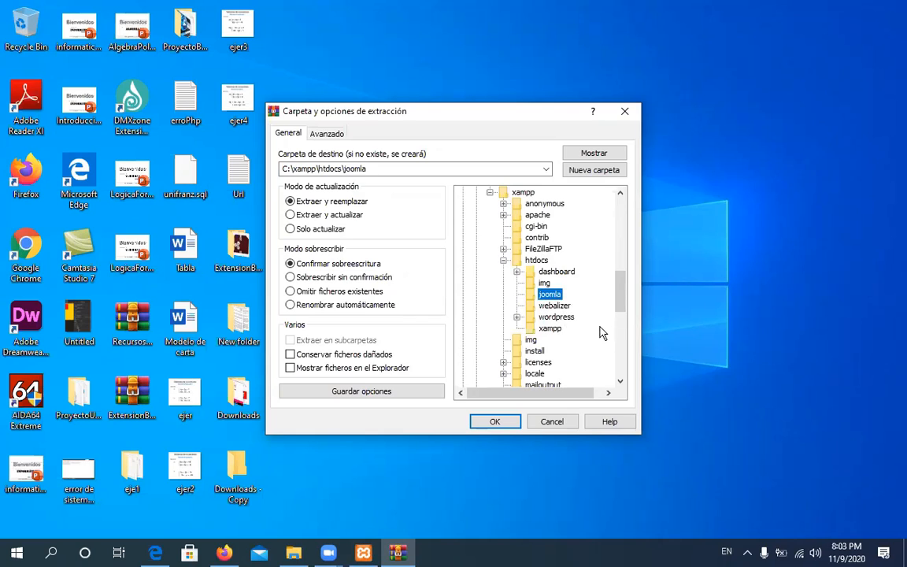
left_click(496, 423)
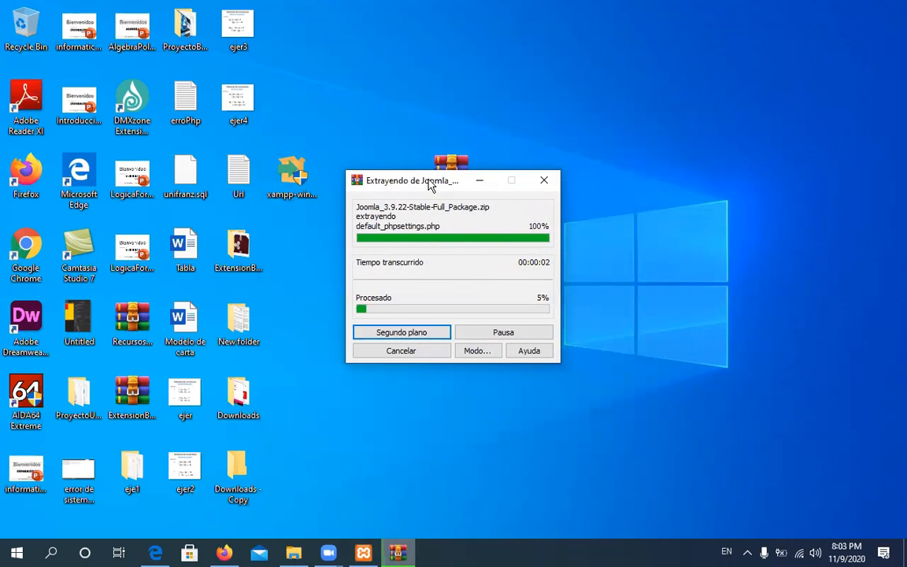
Move the progress window aside, check the extracted files in htdocs\joomla, then minimize Explorer
left_click_drag(430, 183, 600, 177)
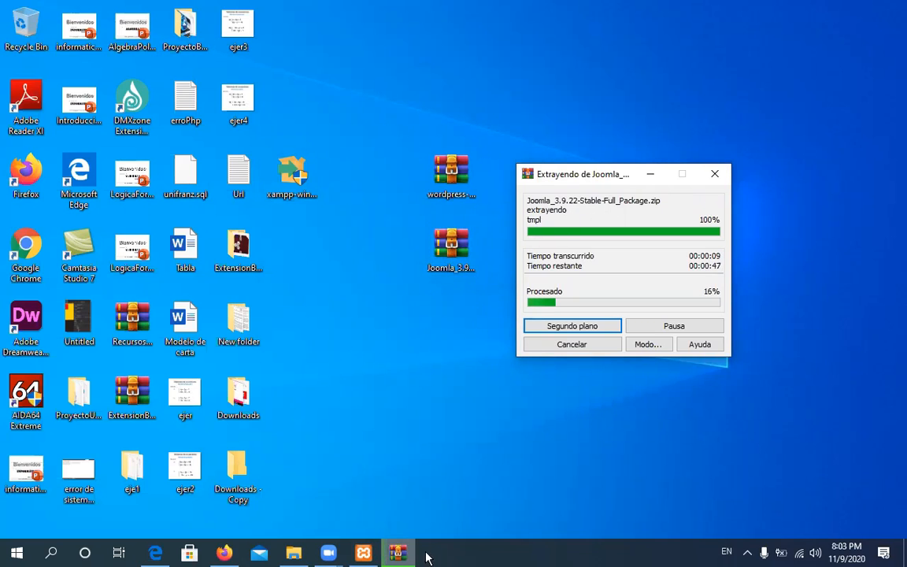
left_click(294, 553)
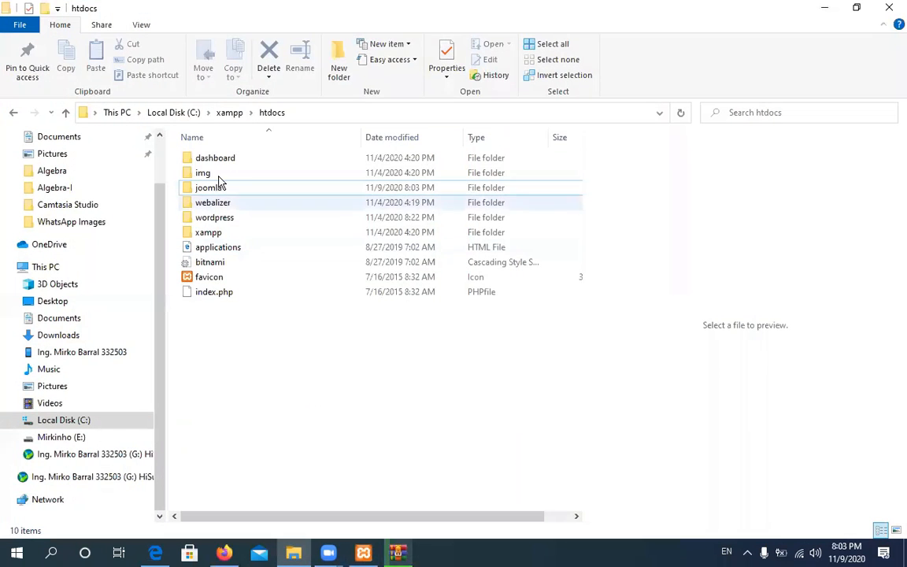
double_click(203, 188)
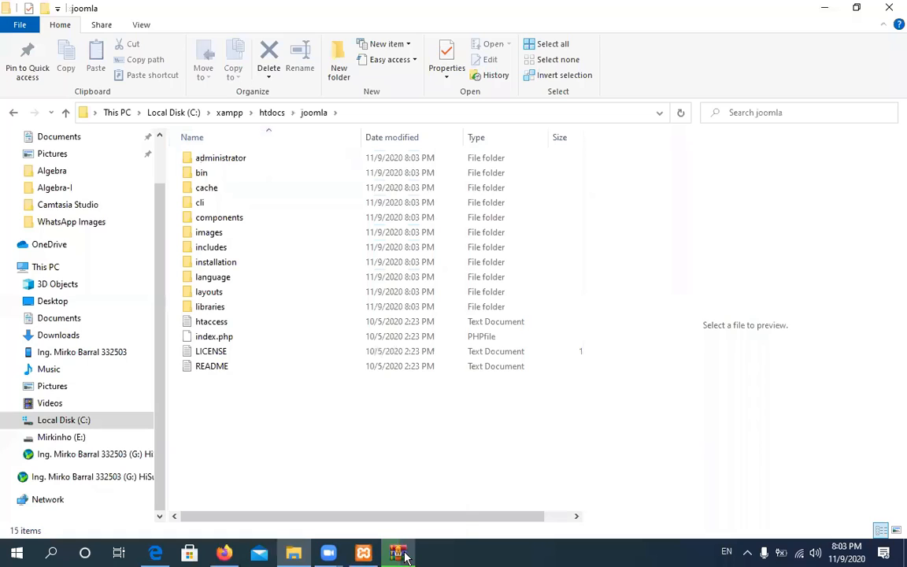
mouse_move(403, 556)
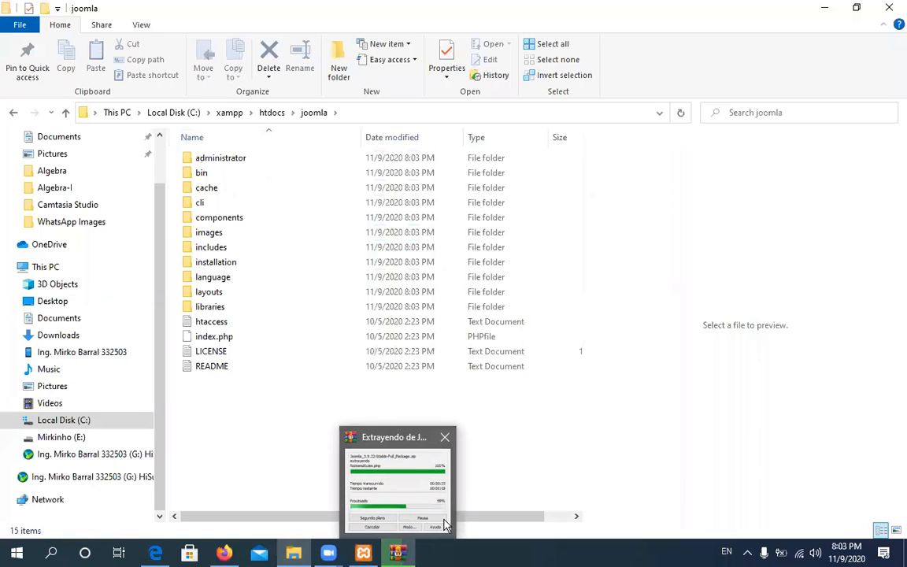
mouse_move(391, 486)
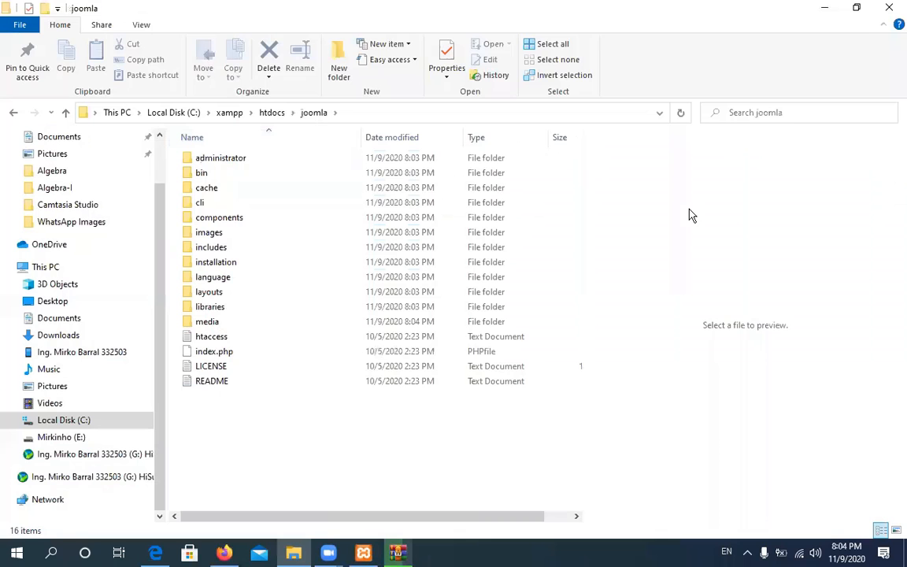
left_click(824, 9)
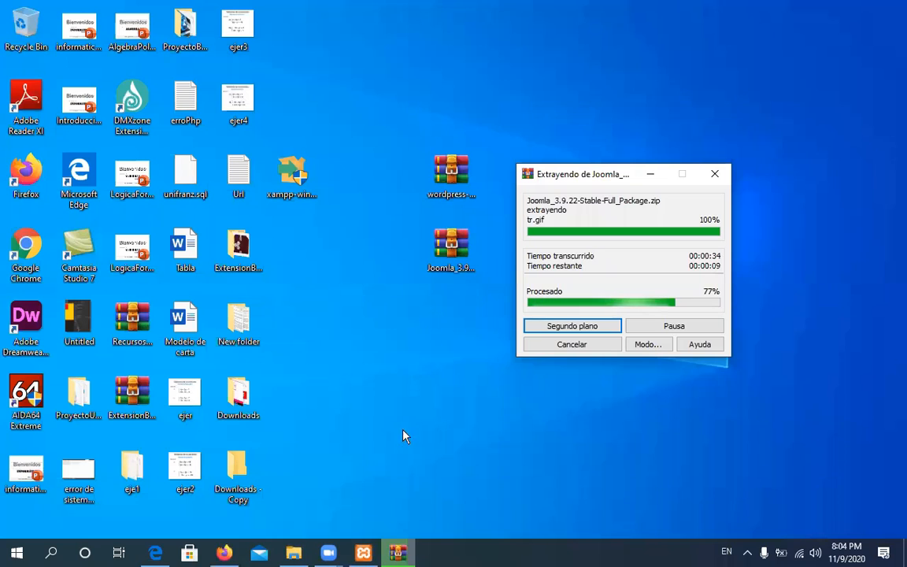
left_click(294, 553)
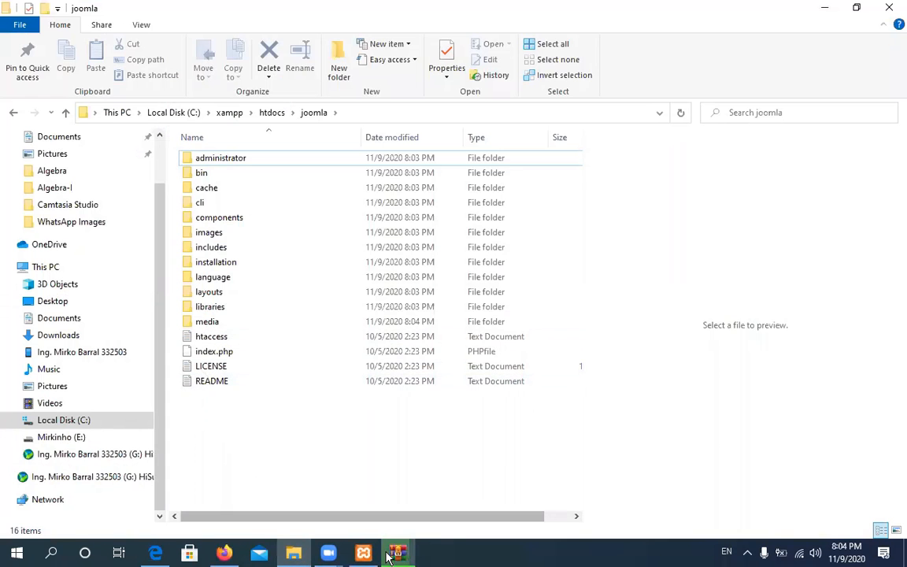
left_click(824, 8)
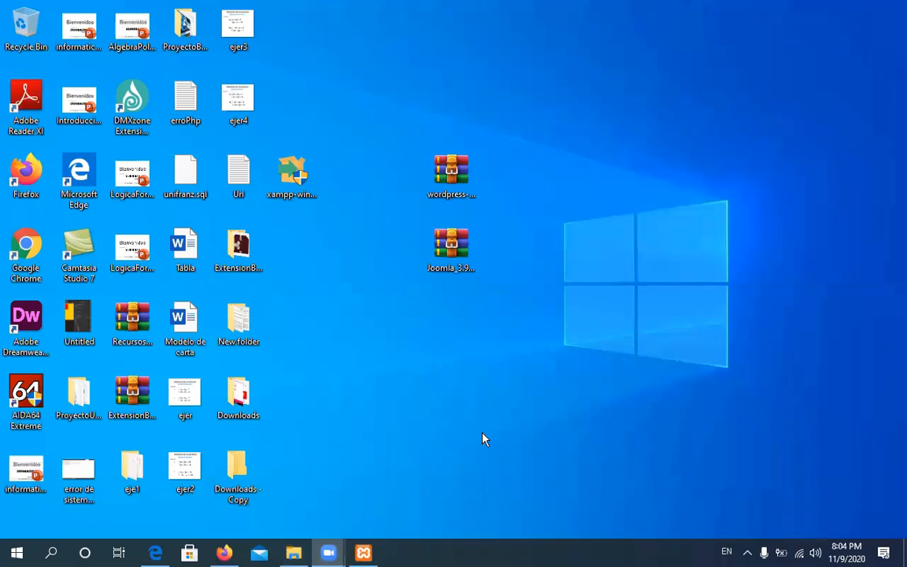
left_click(451, 245)
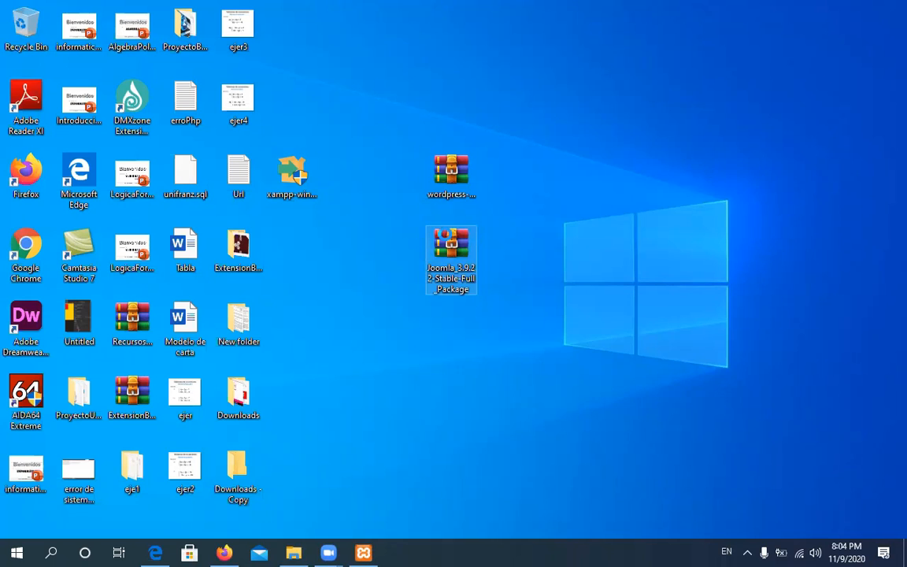
right_click(445, 229)
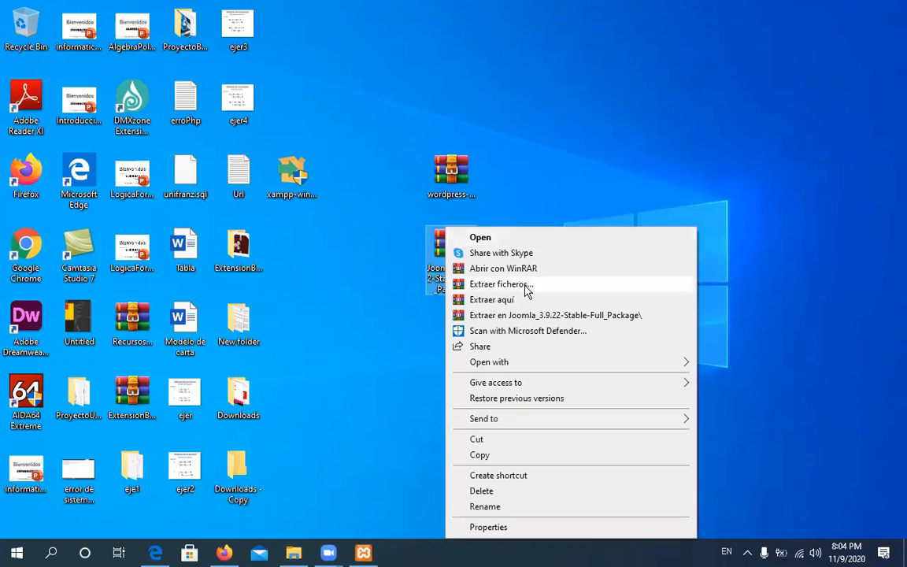
left_click(527, 285)
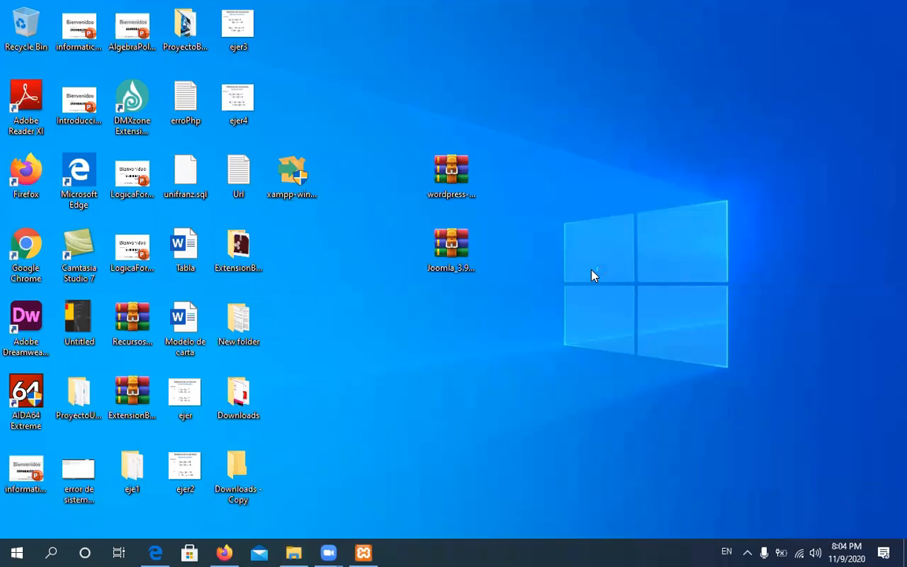
scroll(538, 236, "down", 3)
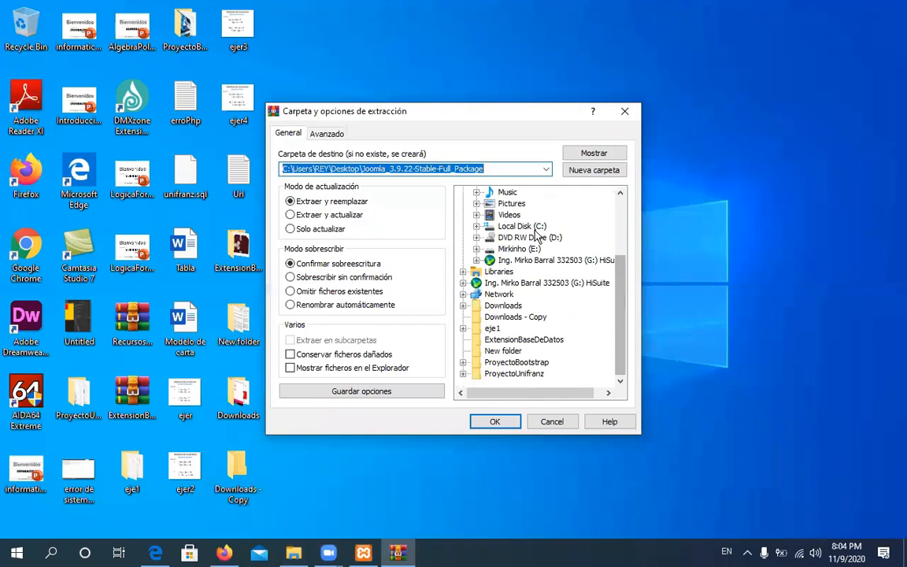
left_click(563, 425)
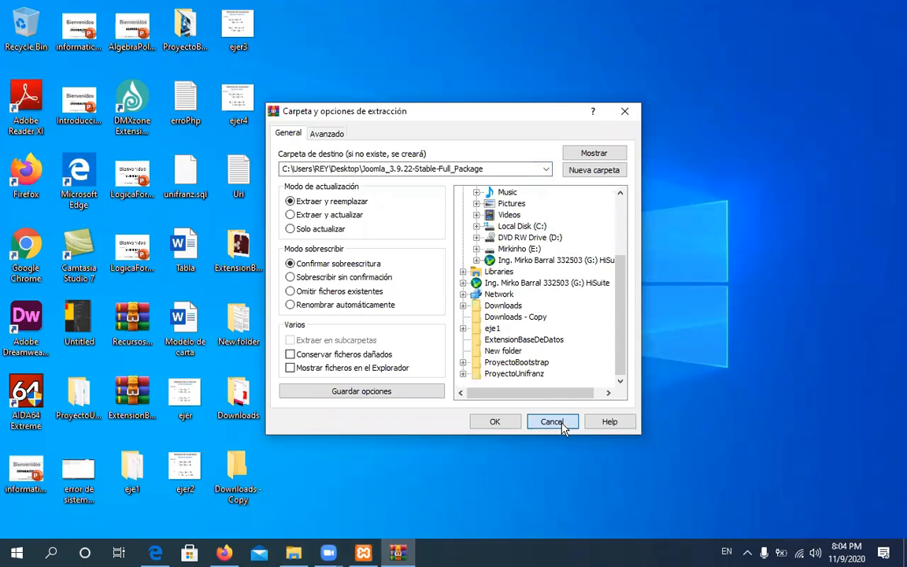
left_click(562, 425)
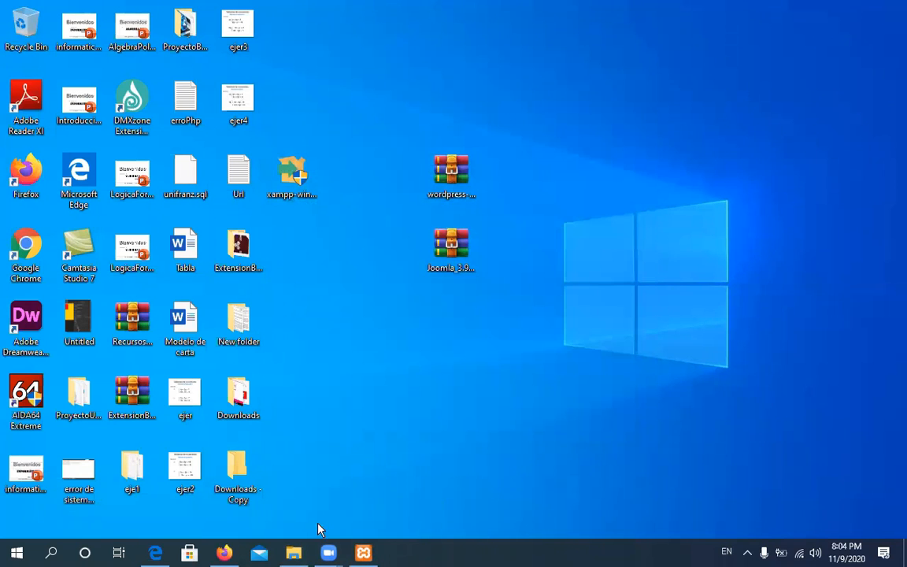
Browse into C:\xampp\htdocs\joomla\layouts and look through its libraries\cms subfolder
left_click(293, 553)
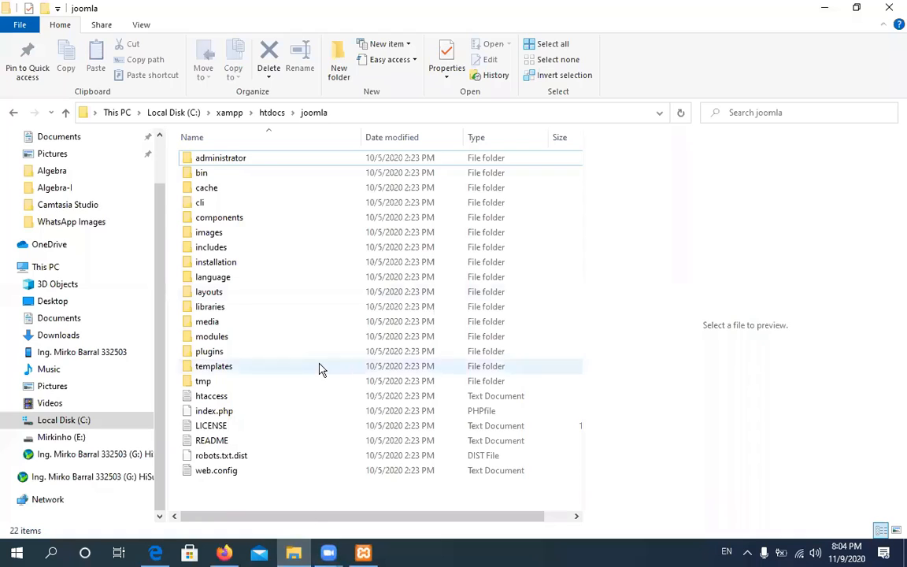
left_click(270, 114)
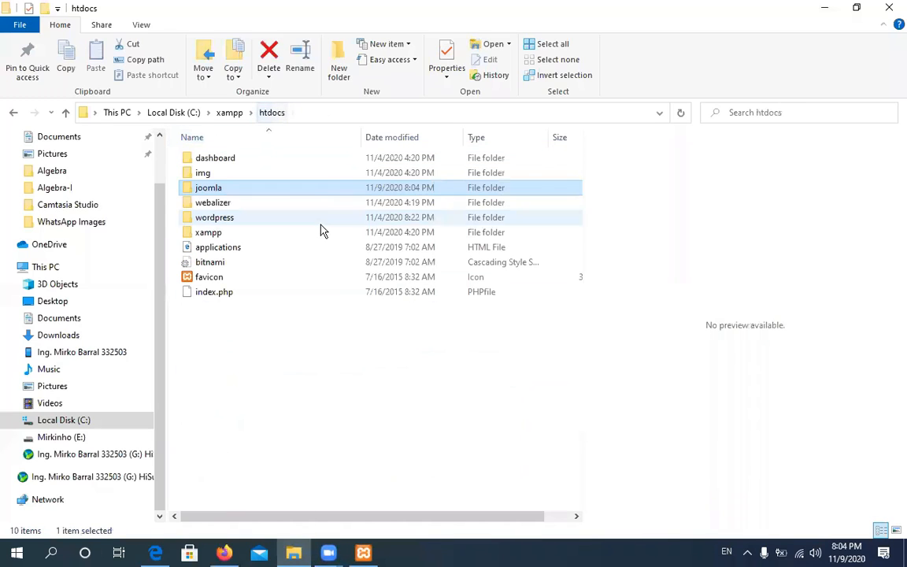
double_click(209, 189)
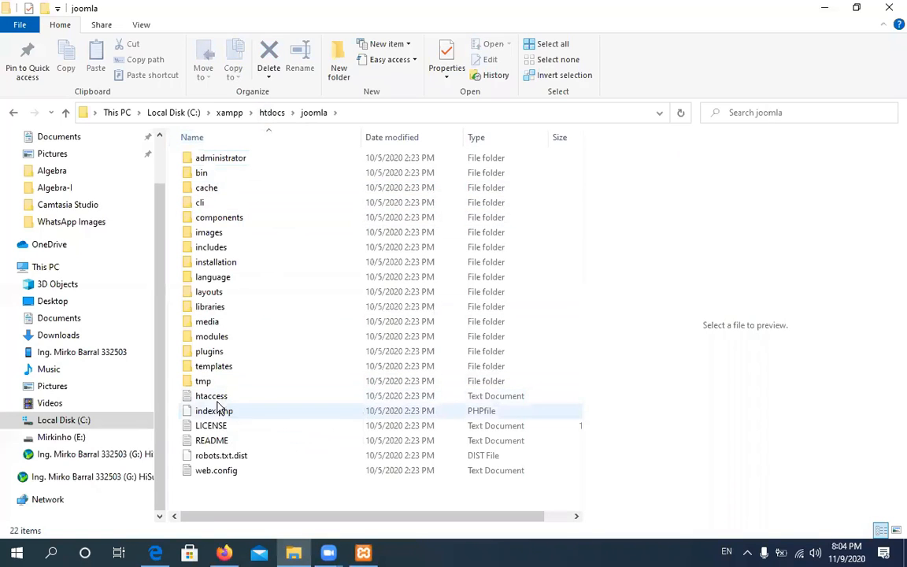
left_click(213, 298)
double_click(213, 298)
left_click(222, 176)
double_click(222, 177)
double_click(192, 164)
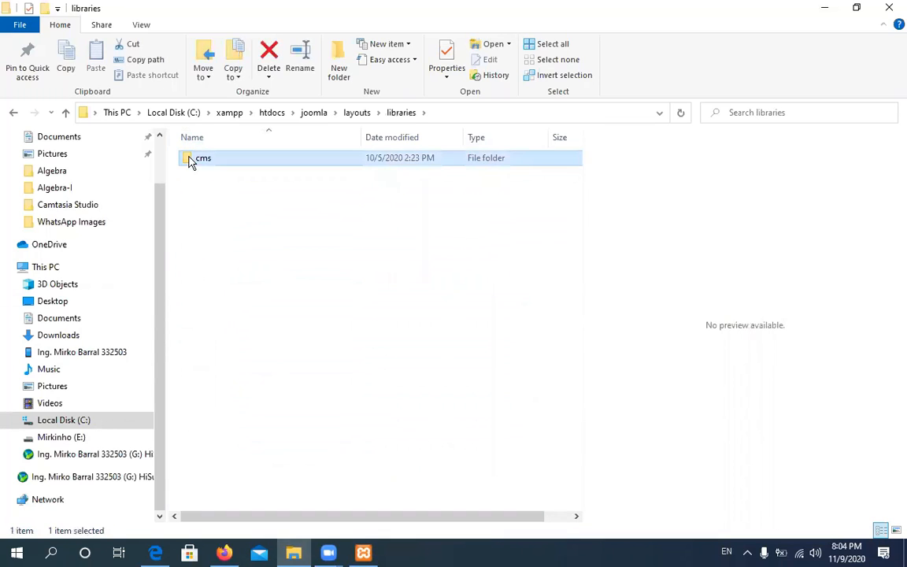
left_click(358, 112)
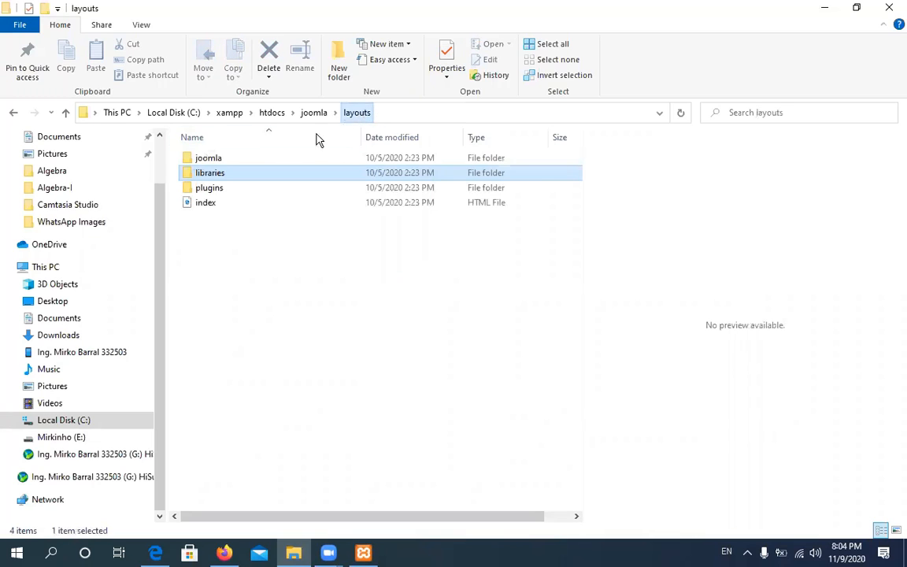
Preview groupopen.php, groupsclose.php and groupseparator.php in layouts\joomla\links, then return to joomla
left_click(220, 160)
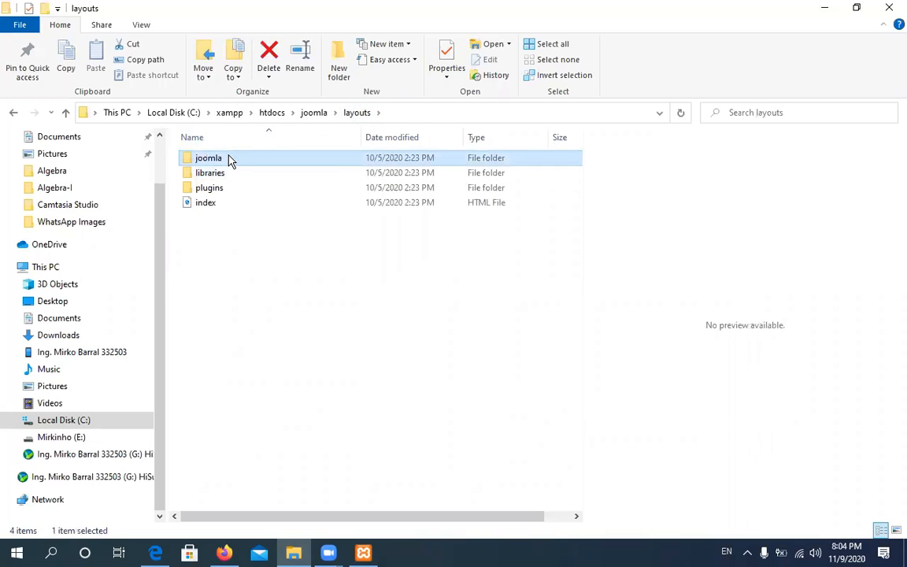
double_click(229, 158)
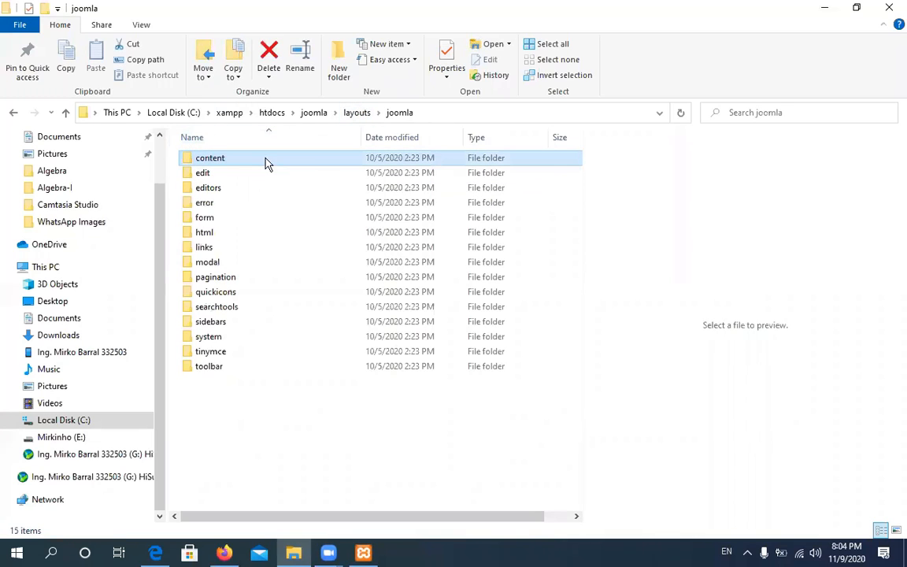
double_click(225, 246)
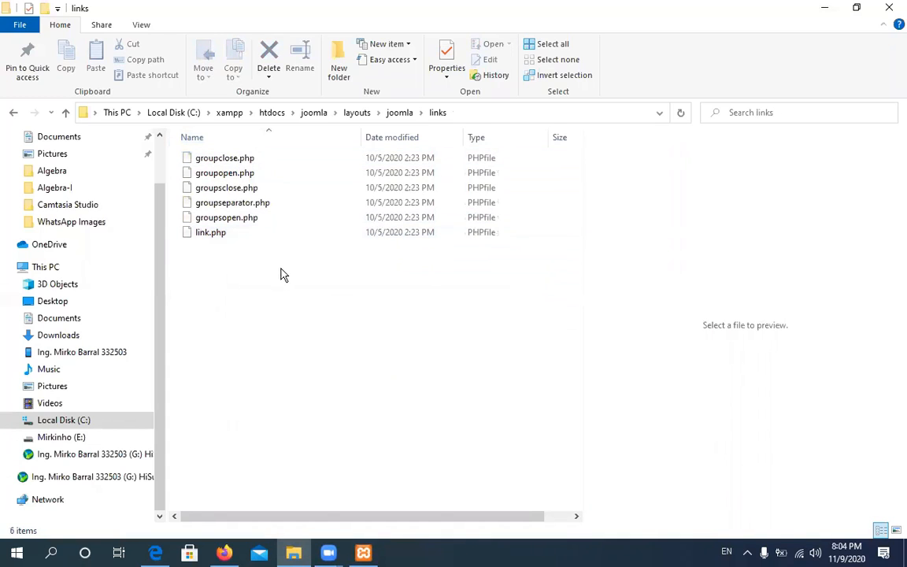
left_click_drag(288, 276, 276, 304)
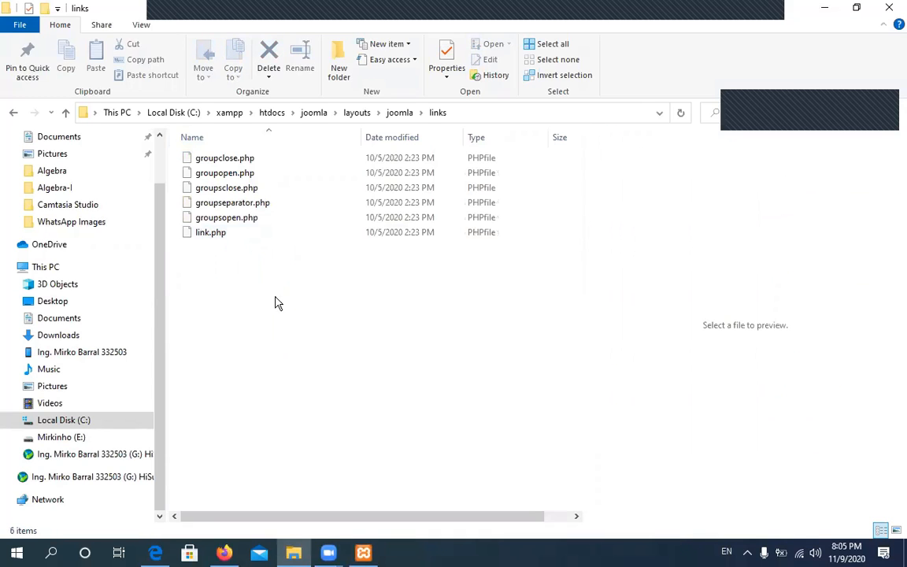
left_click(238, 174)
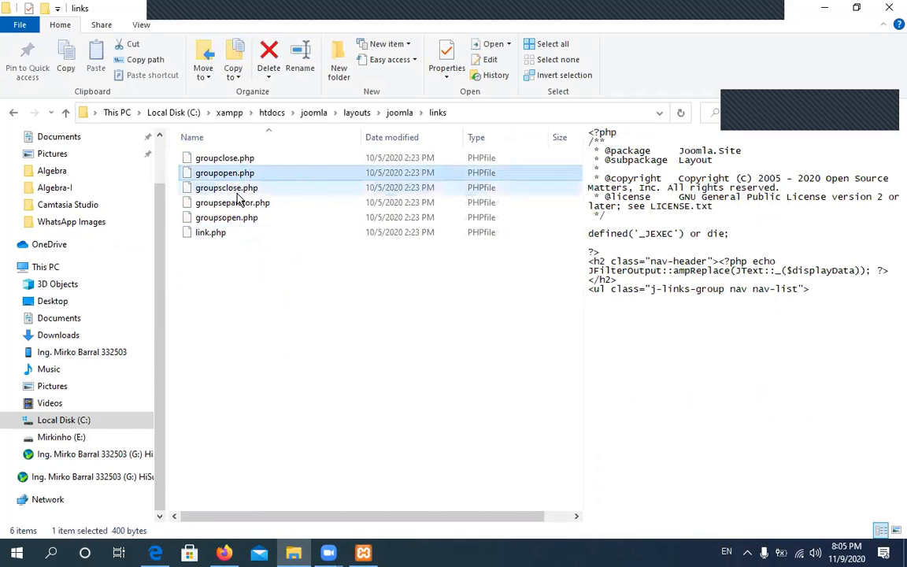
left_click(236, 192)
left_click(236, 201)
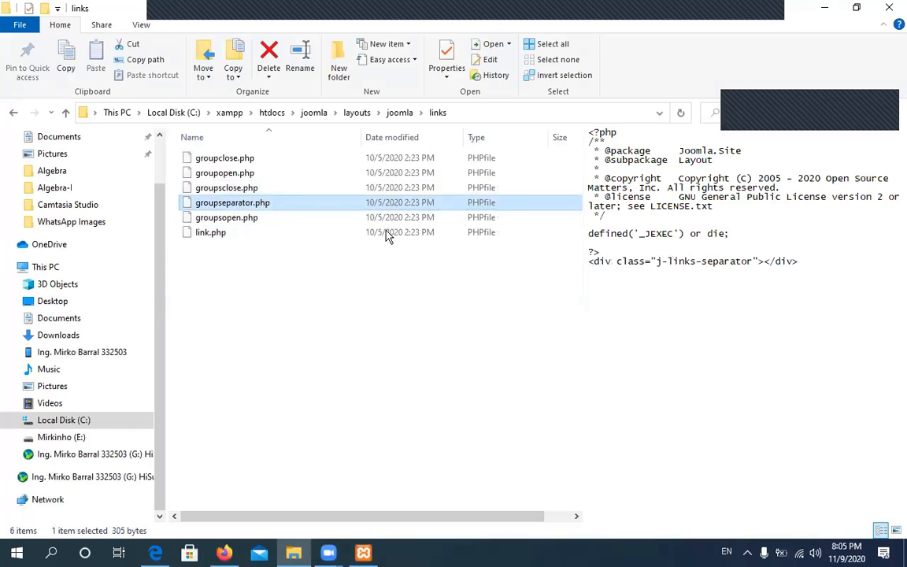
left_click(260, 173)
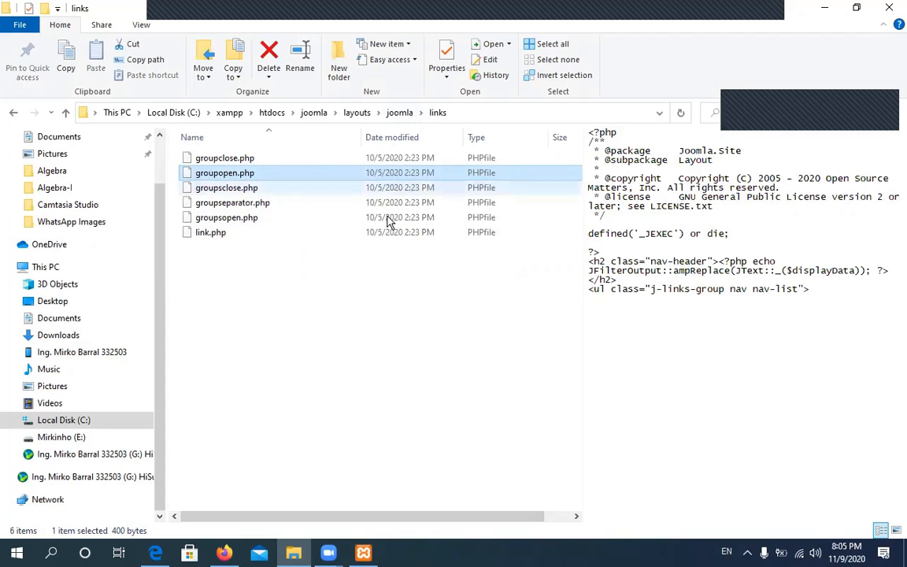
left_click(311, 114)
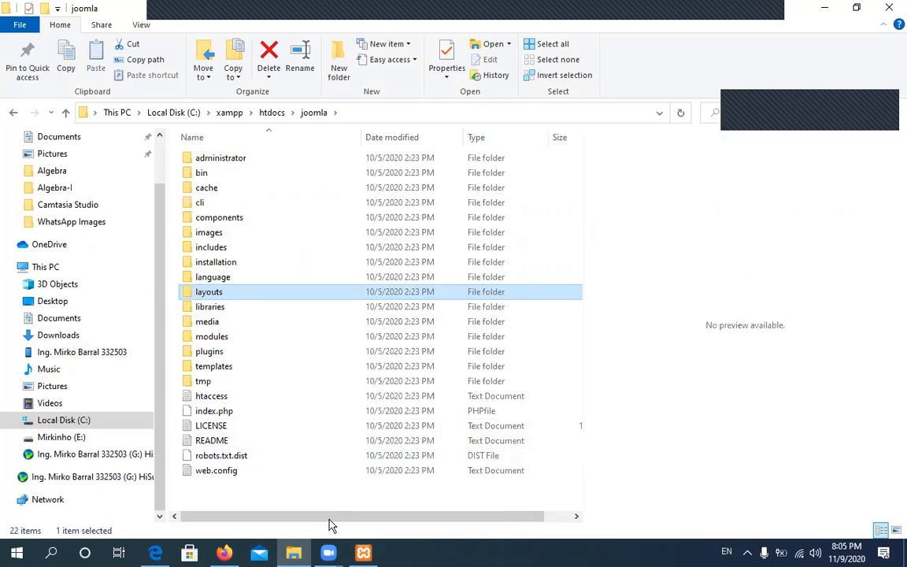
Load localhost/joomla/ in Firefox to bring up the Joomla installer
left_click(224, 552)
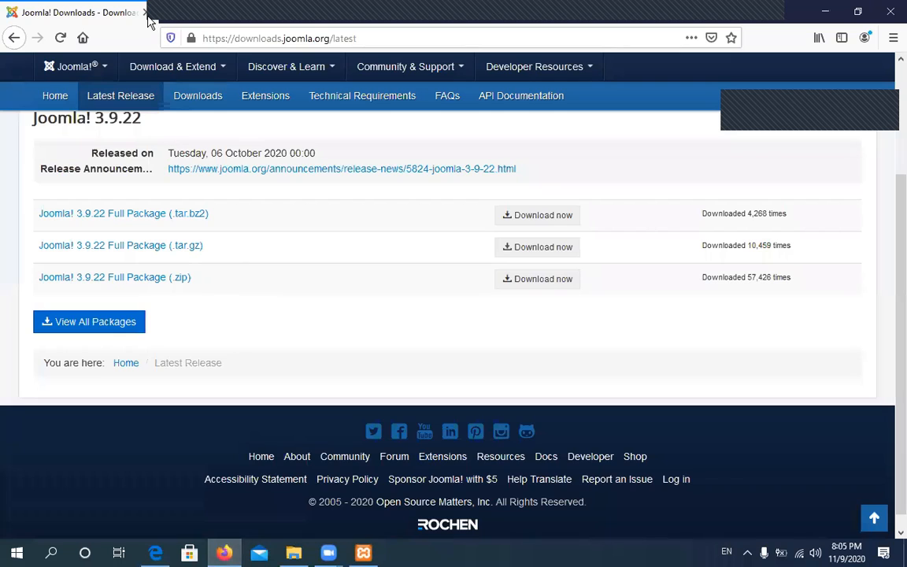
key("alt+Tab")
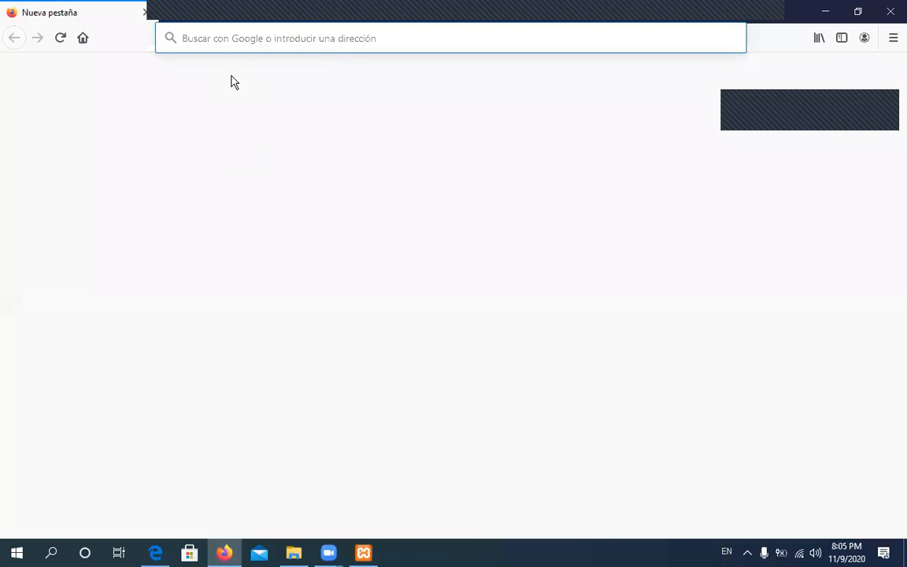
type("localhost/")
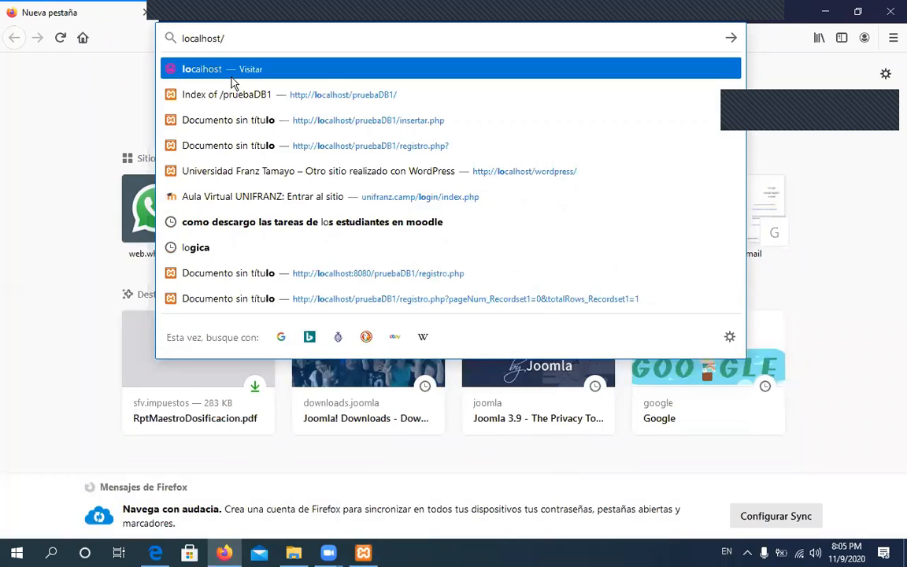
type("joomla/")
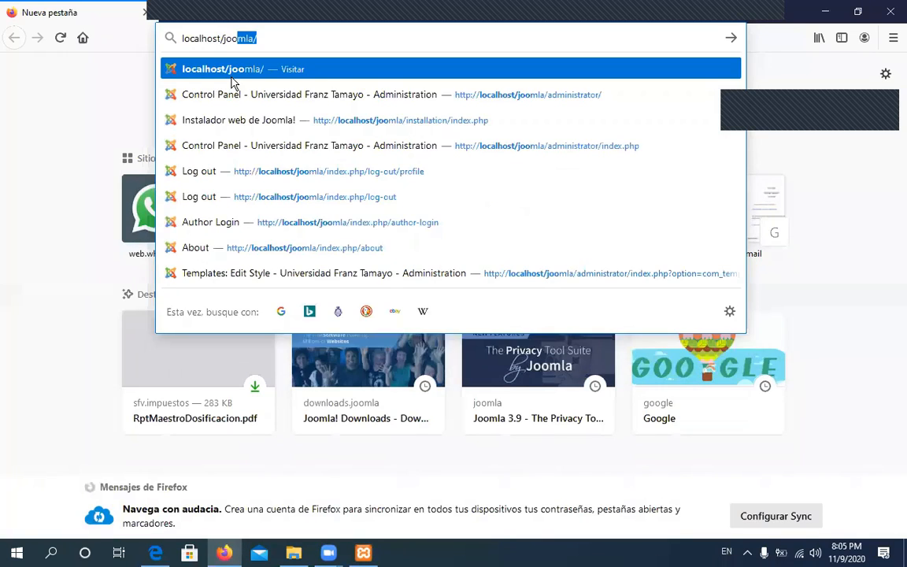
key("Right")
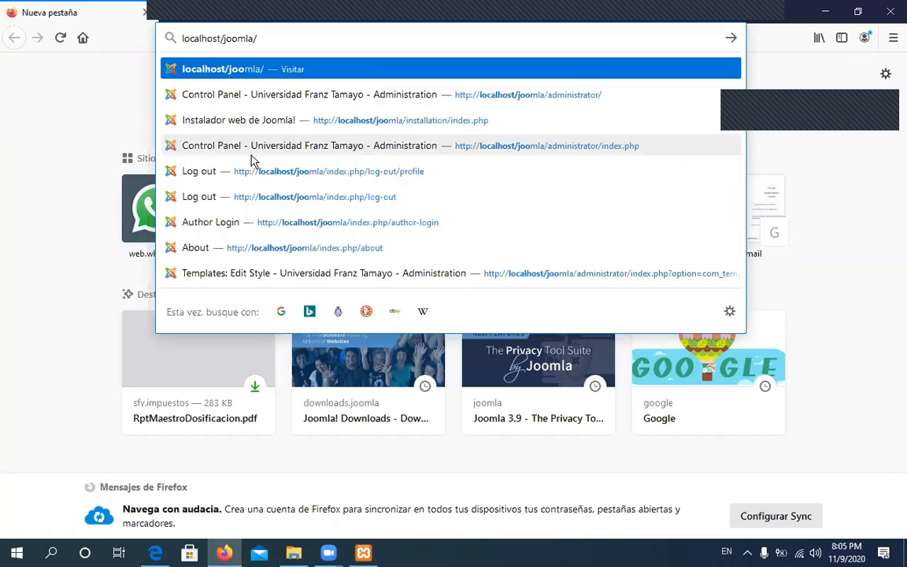
key("Return")
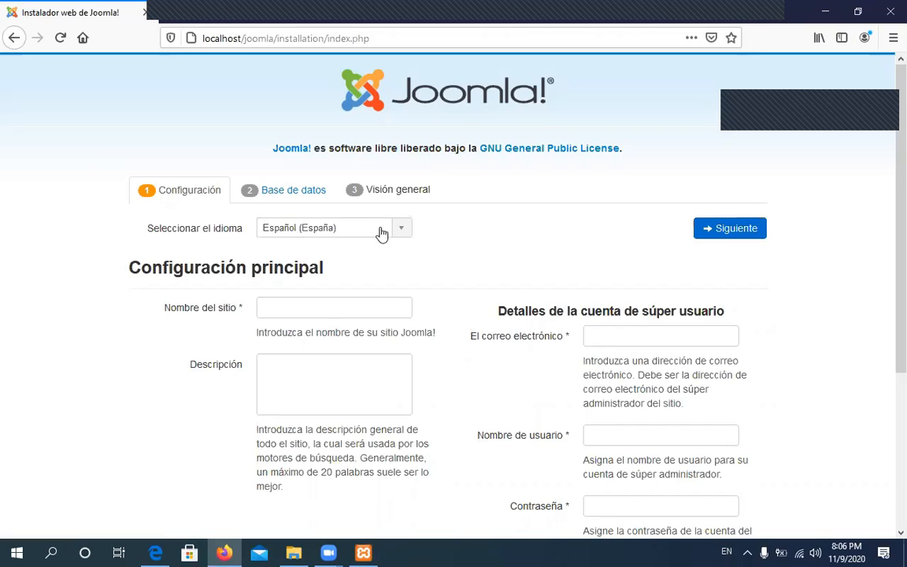
Enter Universidad Franz Tamayo as the site name (Nombre del sitio)
scroll(552, 260, "down", 3)
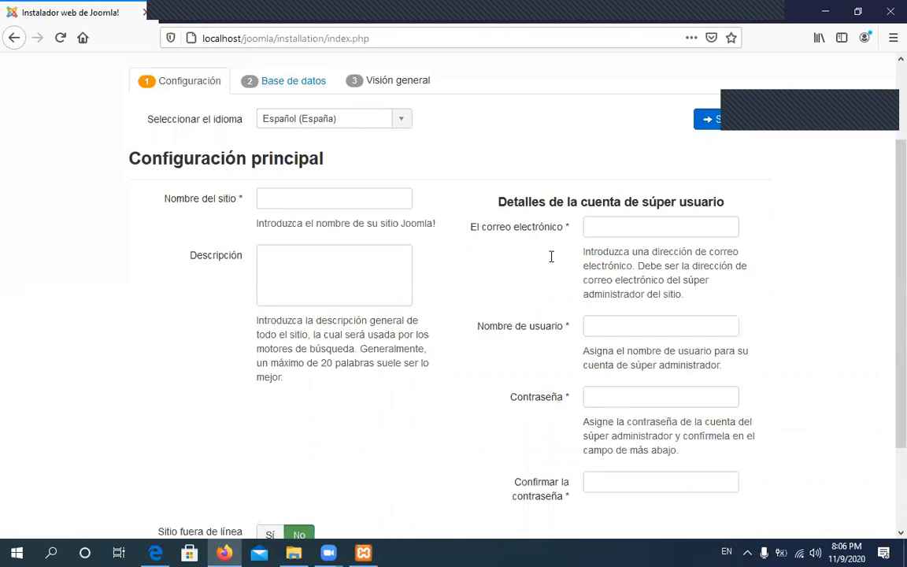
scroll(359, 234, "down", 1)
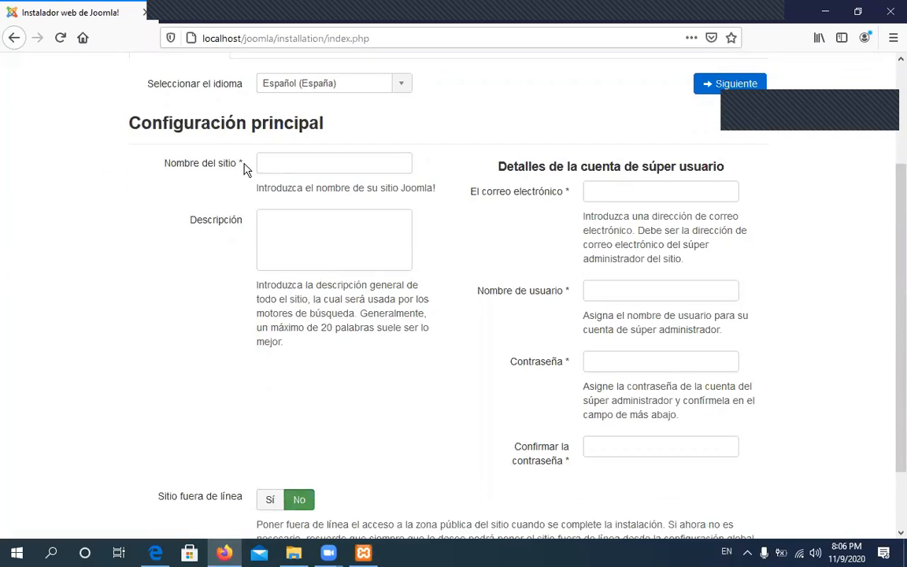
left_click(273, 166)
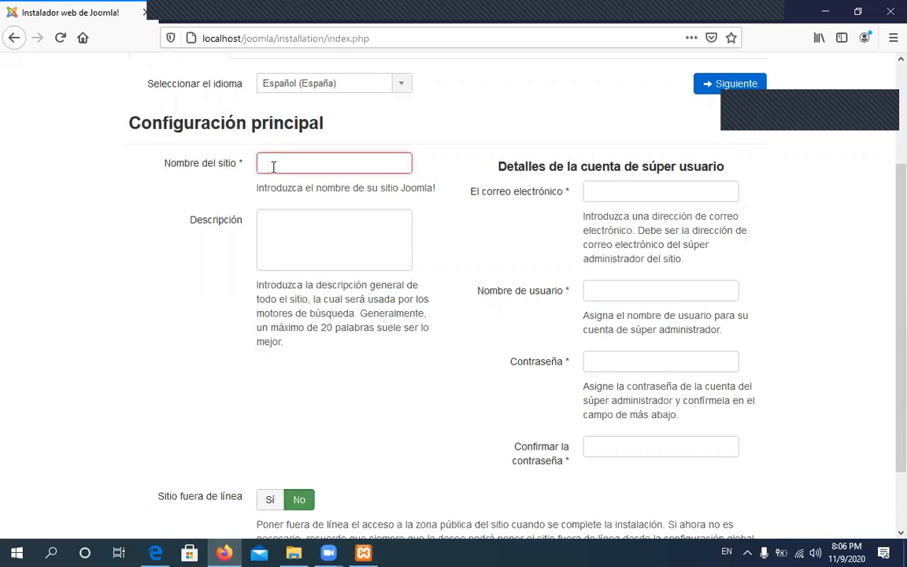
type("Universidad Franz")
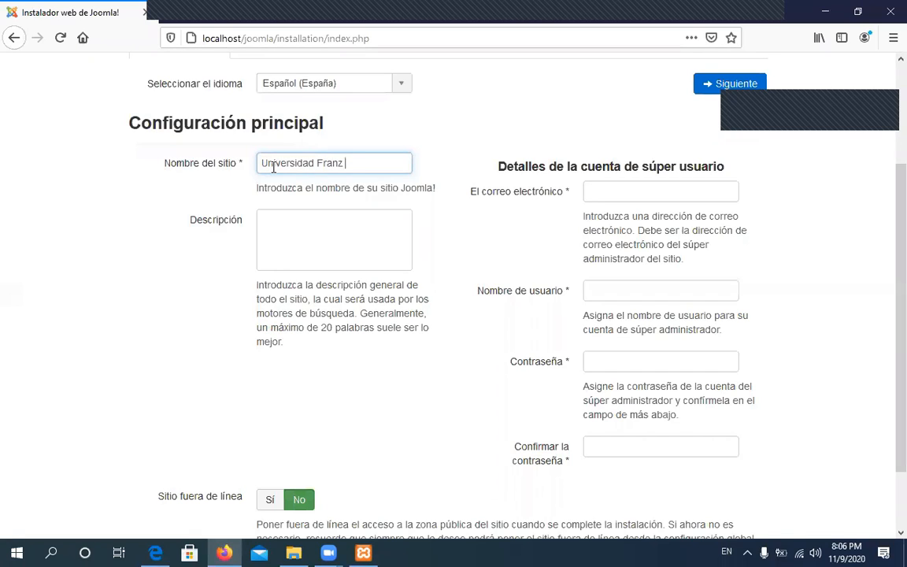
type("mayo")
Fill in the administrator's e-mail address, correcting the typos along the way
left_click(643, 194)
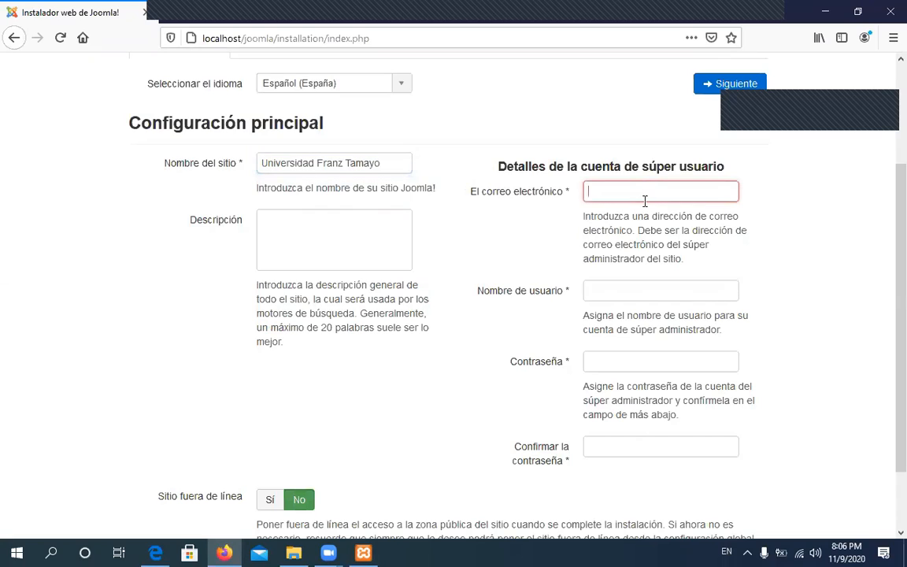
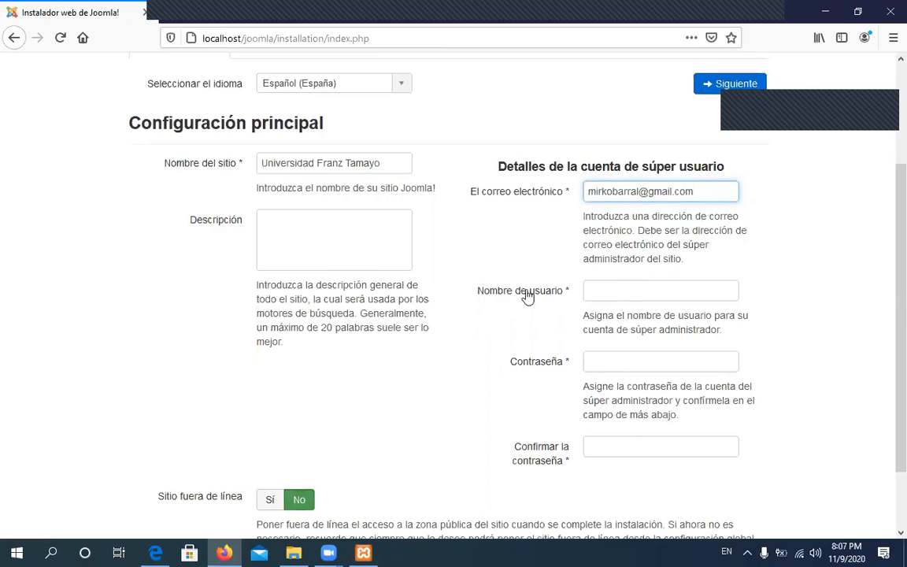
Enter admin as the super-user name (Nombre de usuario)
left_click(608, 292)
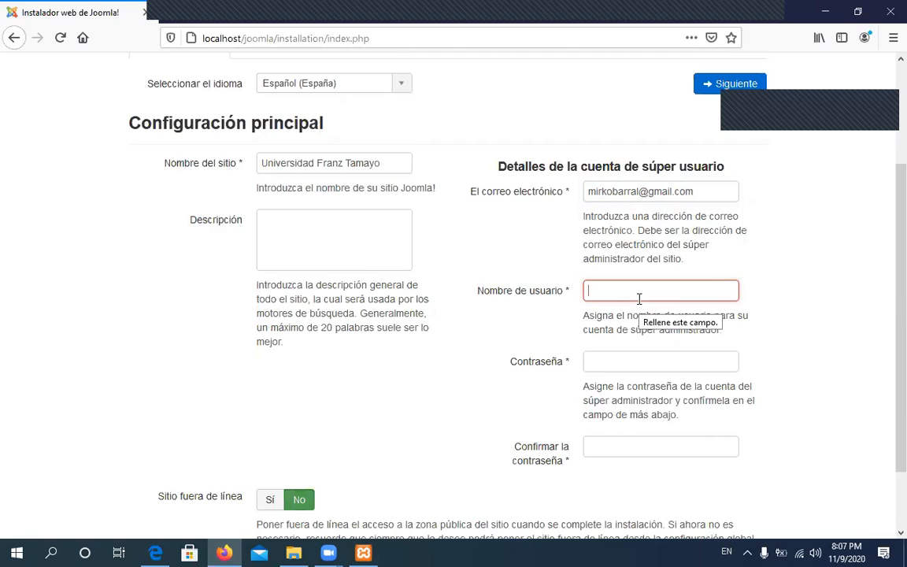
type("admin")
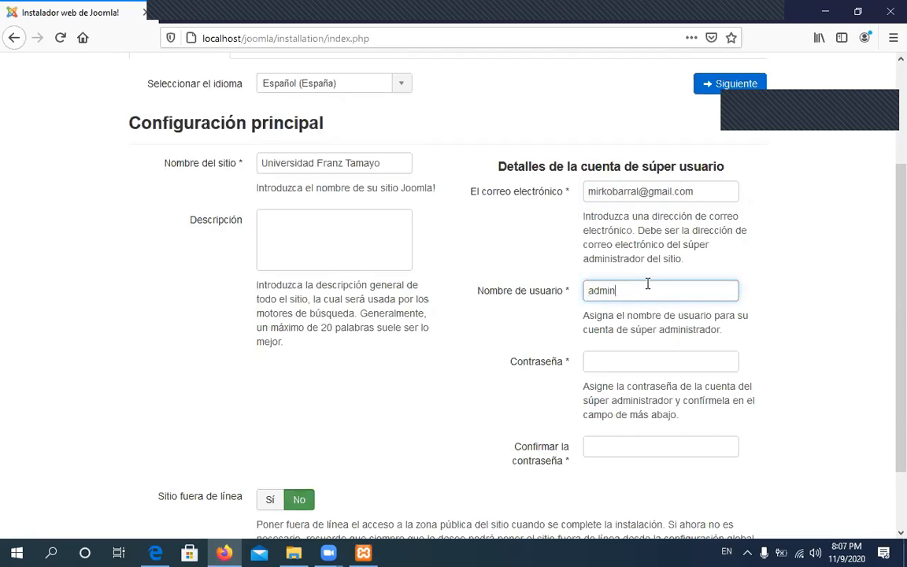
left_click_drag(627, 290, 536, 262)
Type the account password in Contraseña and confirm it in Confirmar la contraseña
left_click(625, 359)
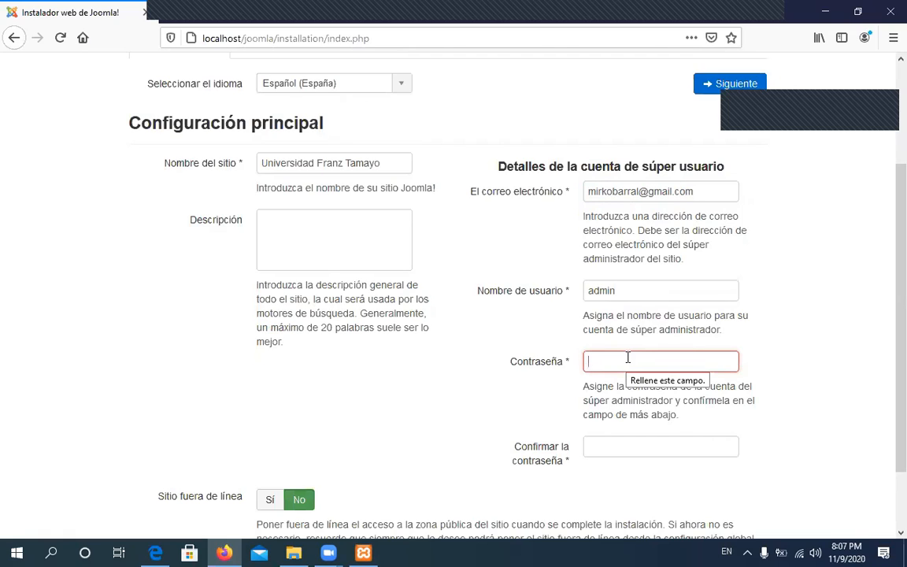
type("•")
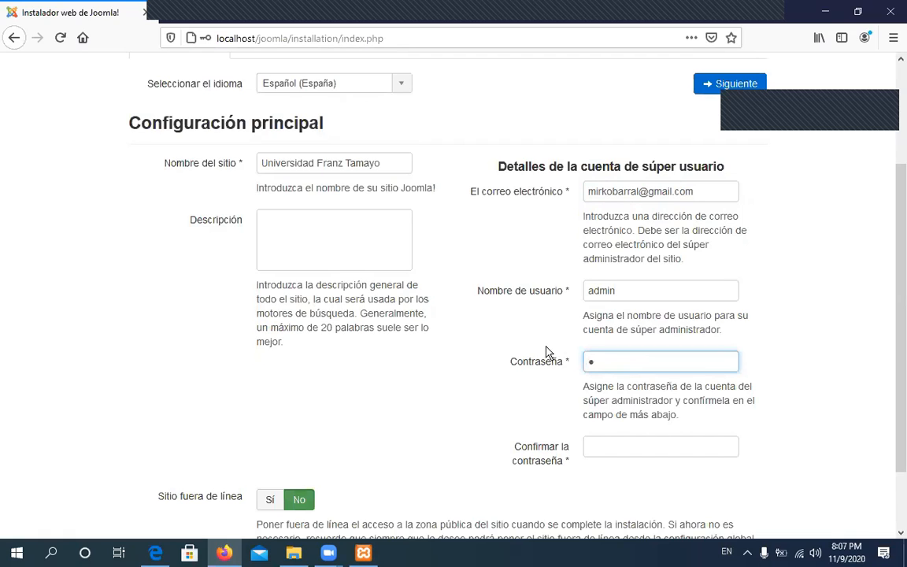
key("BackSpace")
type("••••••••••")
left_click(617, 449)
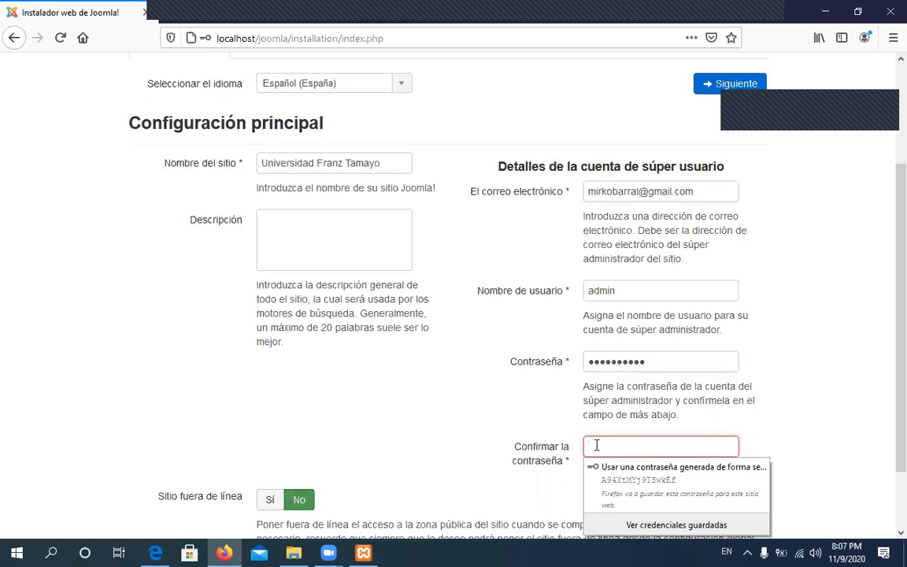
type("•")
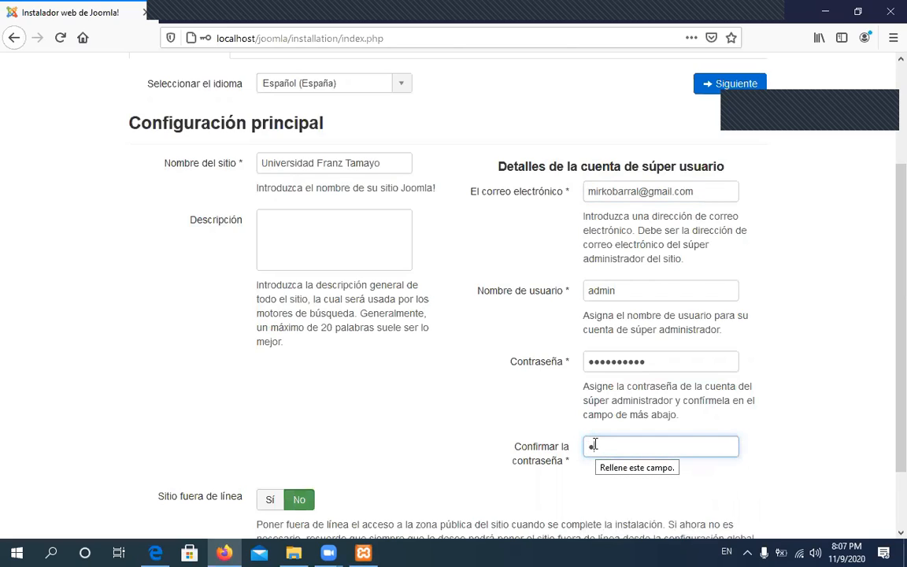
type("•••••••••")
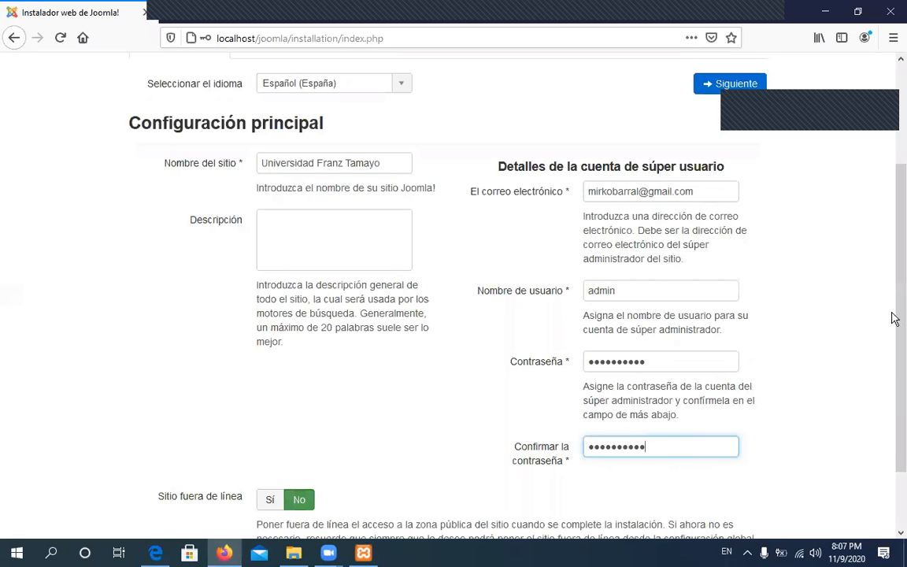
left_click_drag(894, 299, 895, 385)
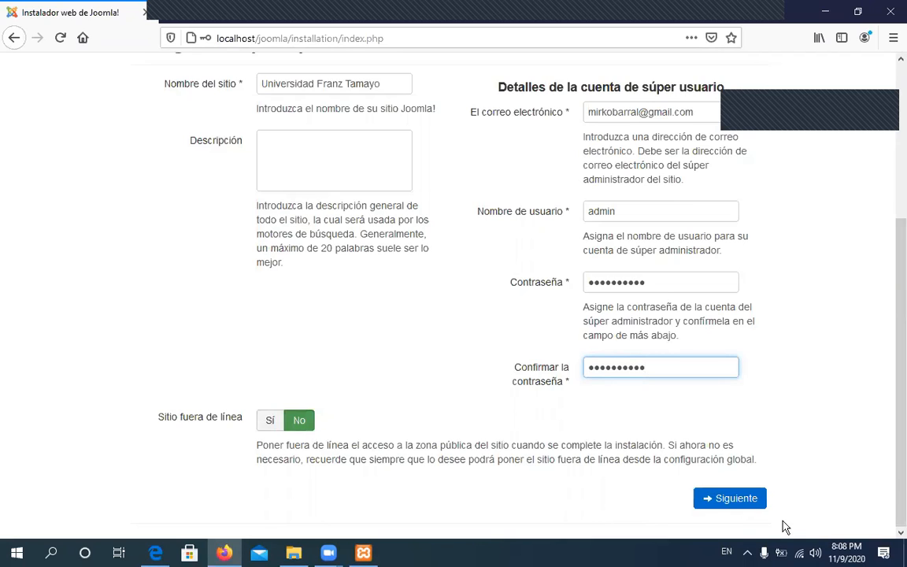
Continue to the database configuration step and review the localhost host setting
left_click(739, 506)
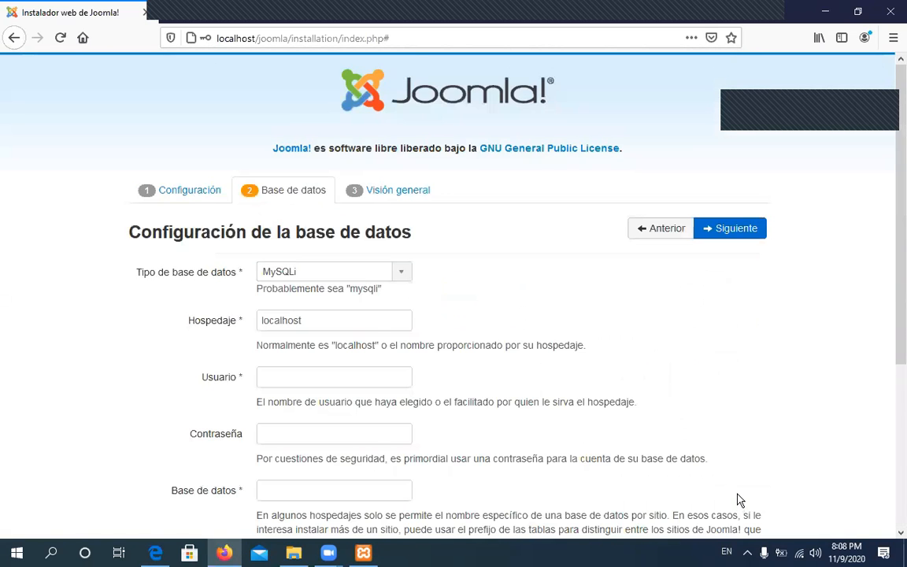
scroll(738, 500, "down", 3)
scroll(739, 499, "up", 3)
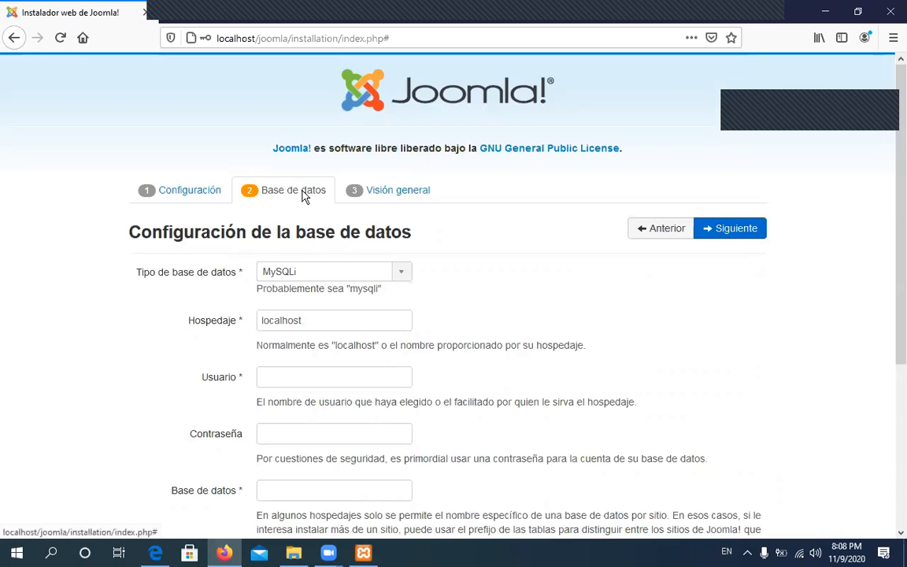
scroll(367, 262, "down", 3)
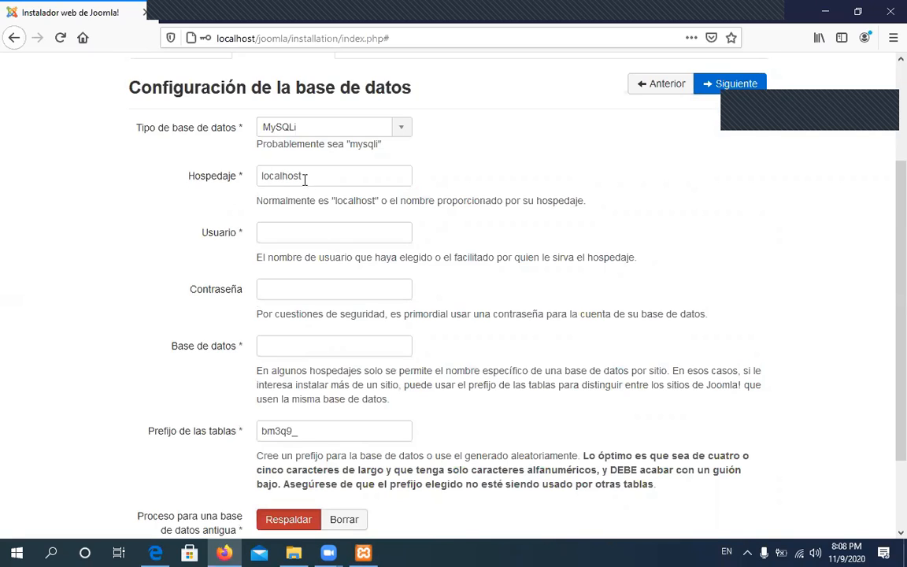
left_click_drag(314, 177, 260, 177)
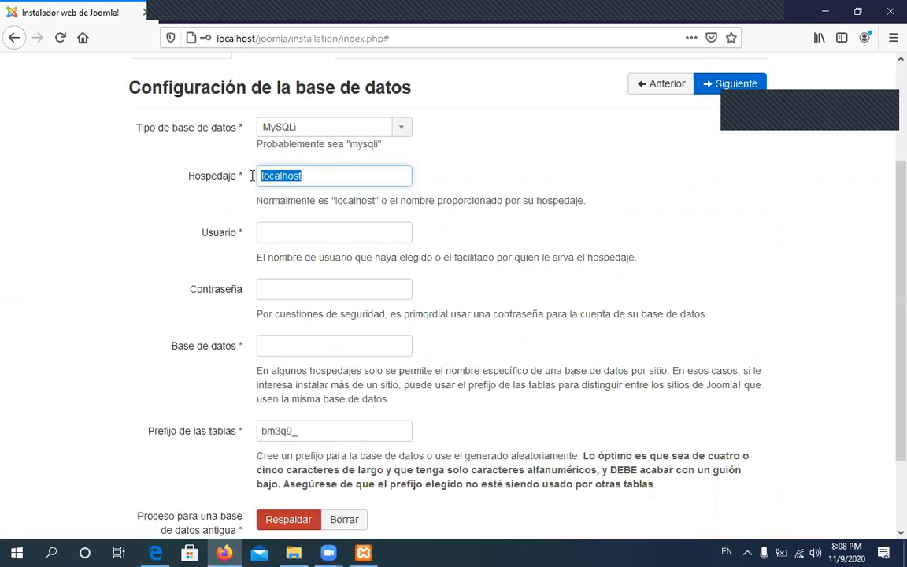
Enter root as the database user, leaving the database password blank
left_click(293, 232)
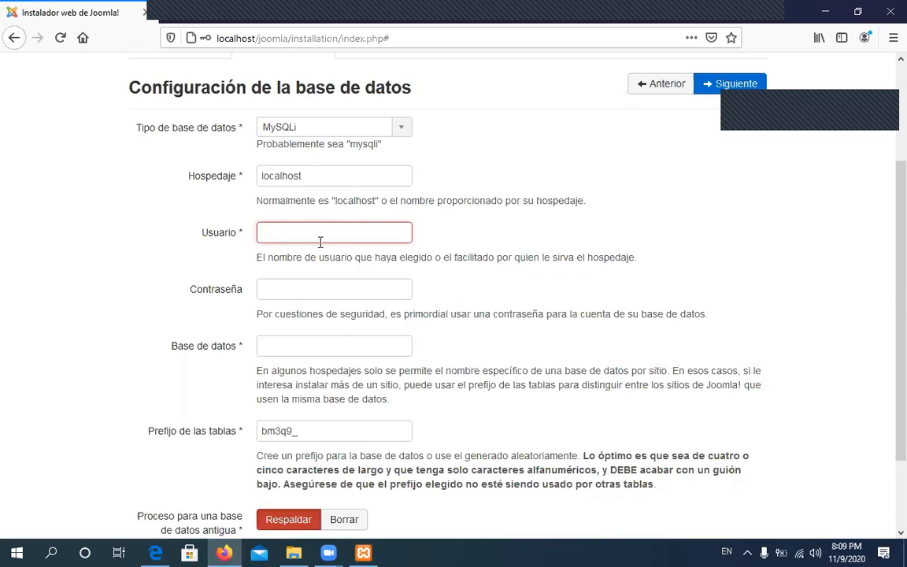
scroll(320, 242, "up", 2)
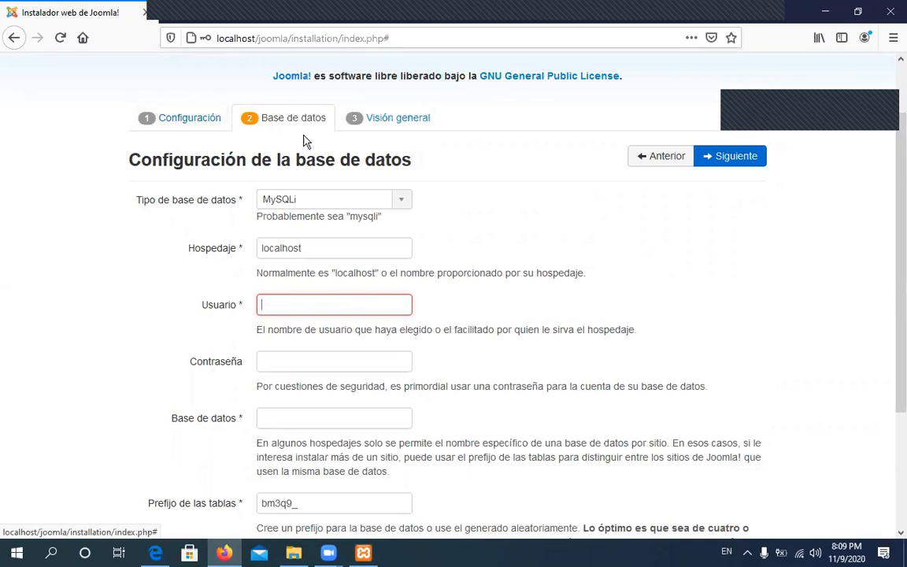
type("r")
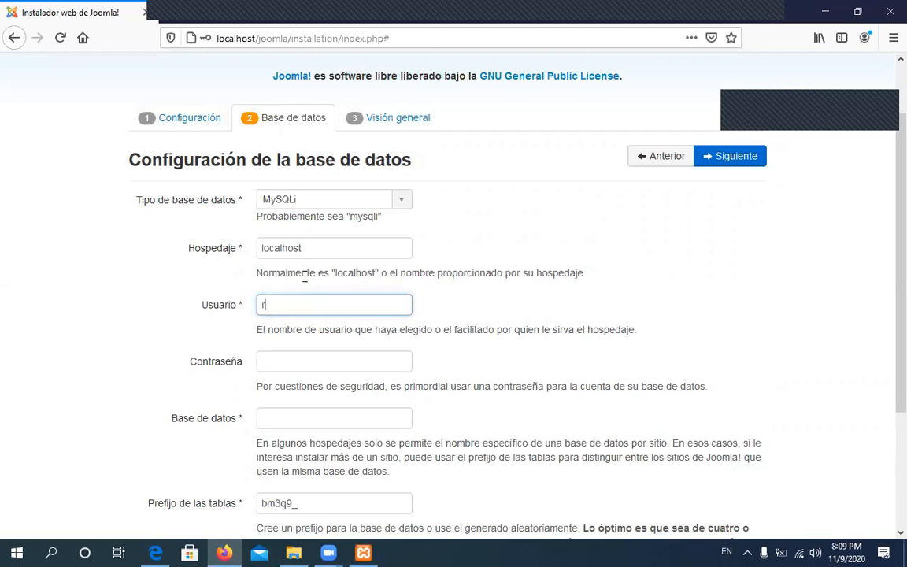
type("oot")
left_click(301, 358)
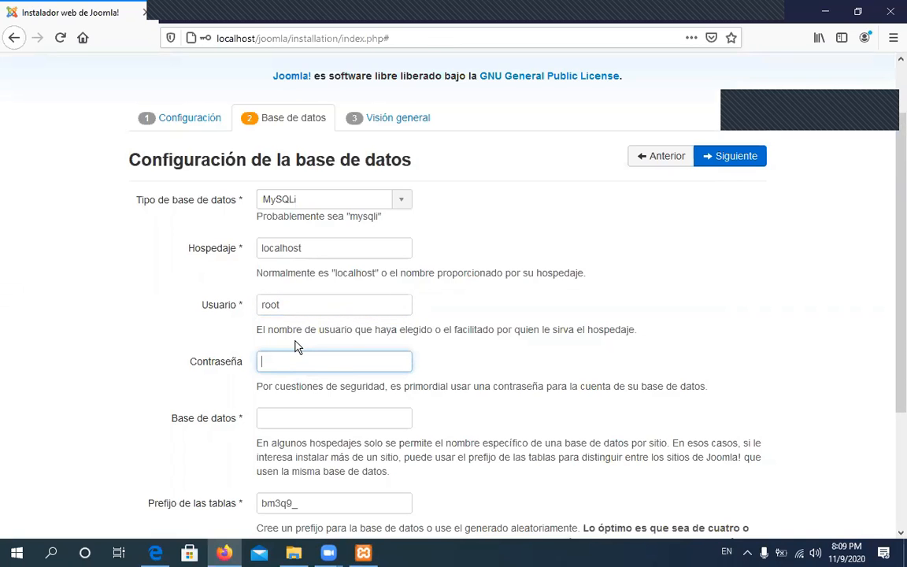
scroll(297, 344, "down", 2)
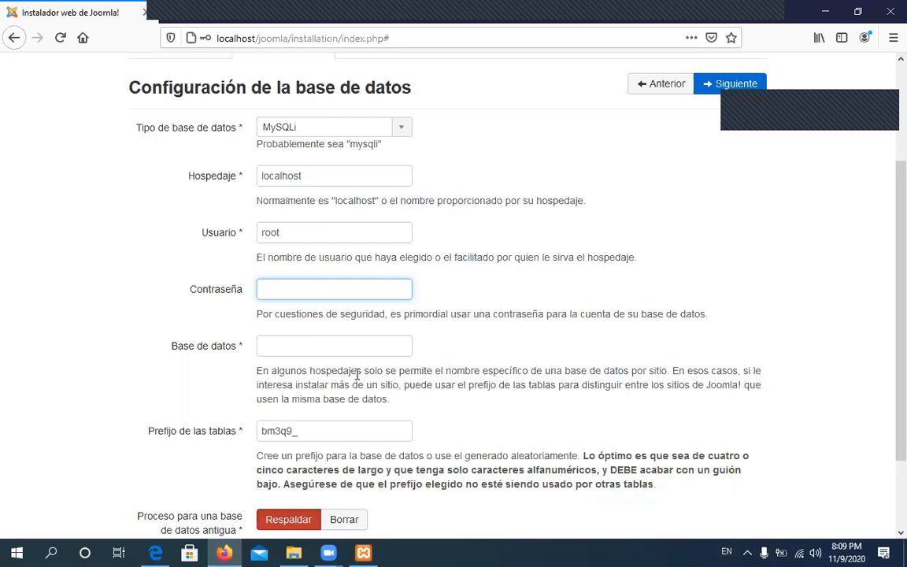
scroll(332, 296, "down", 2)
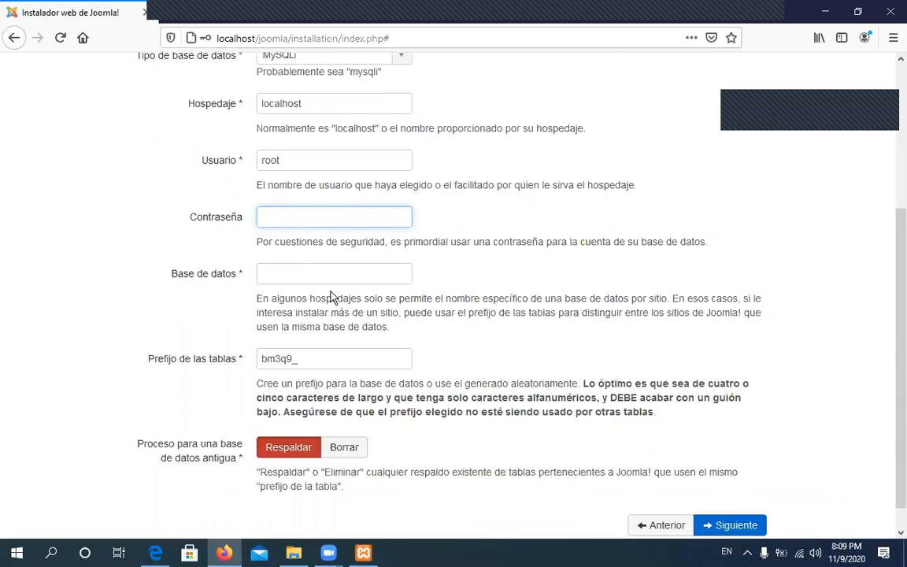
left_click(277, 278)
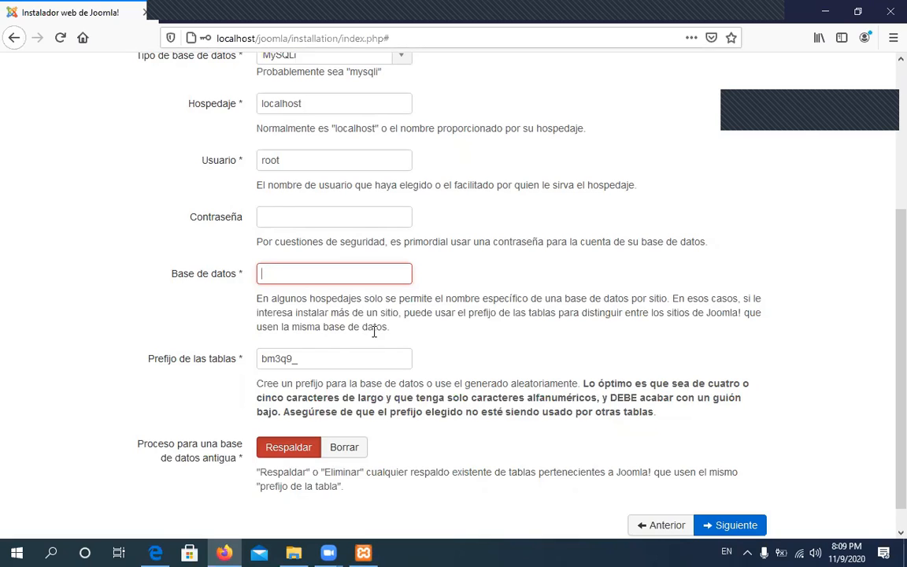
Name the database unifranz, keep table prefix bm3q9_, and continue to Visión general
type("uni")
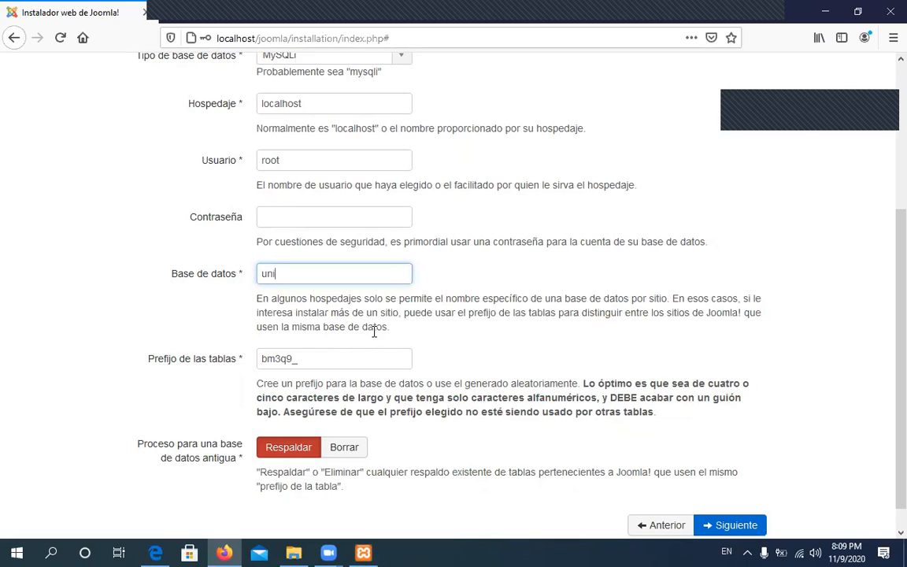
type("franz")
scroll(352, 384, "down", 1)
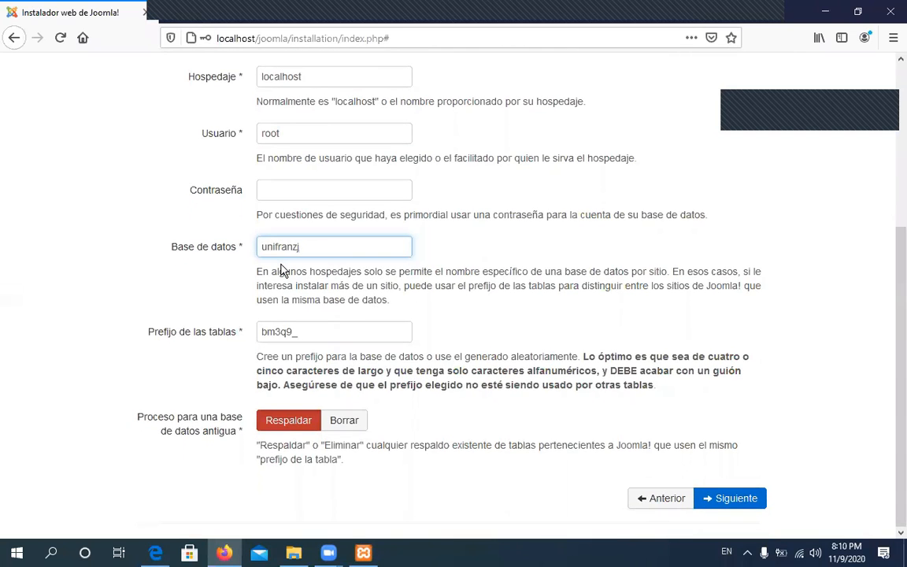
left_click(293, 334)
left_click_drag(292, 331, 259, 334)
left_click(302, 330)
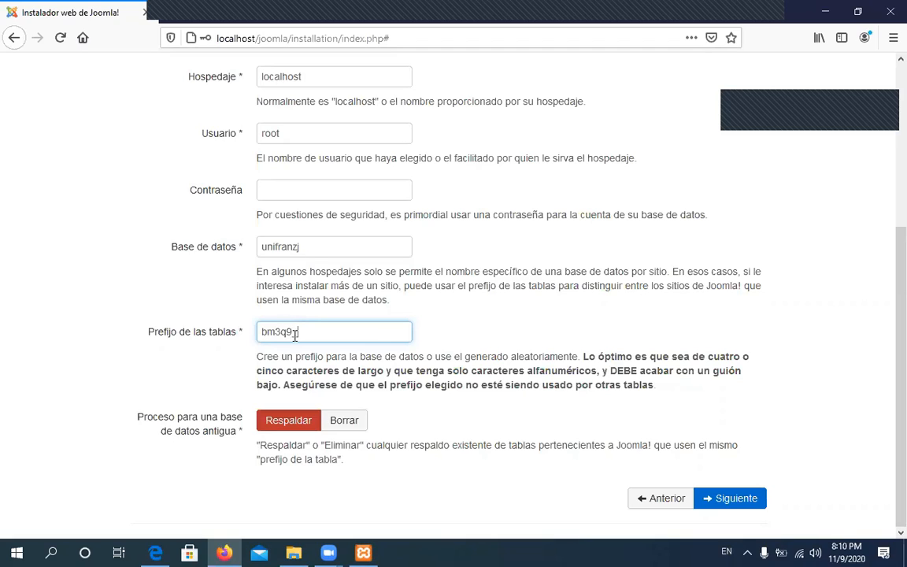
left_click_drag(293, 331, 262, 332)
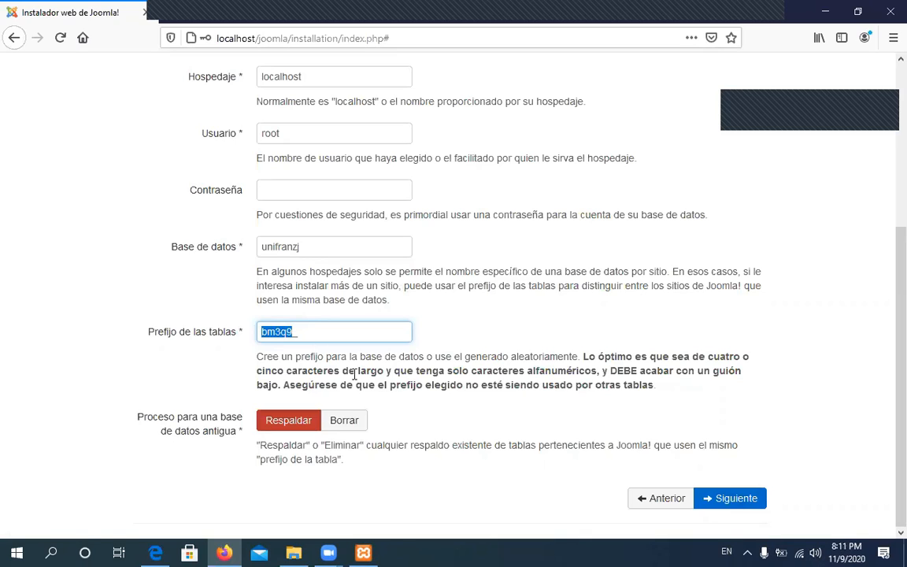
left_click(294, 332)
left_click(746, 503)
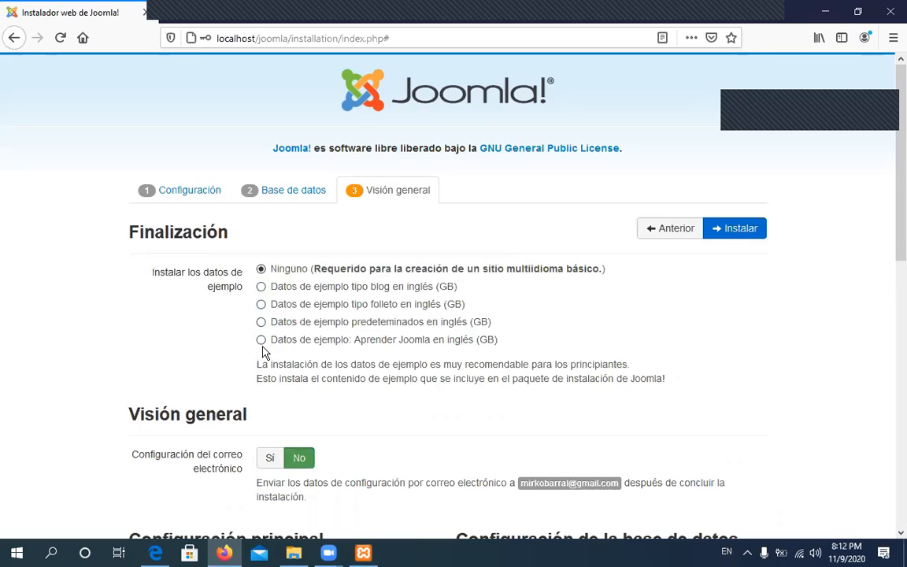
Select the English (GB) blog sample data, review the summary, and run the installation
left_click(261, 287)
scroll(700, 370, "down", 3)
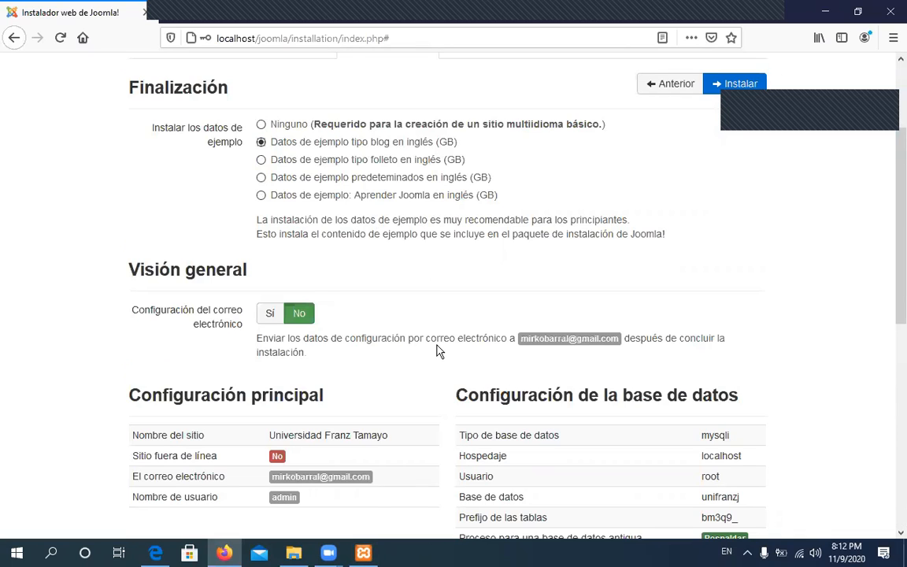
scroll(439, 351, "down", 2)
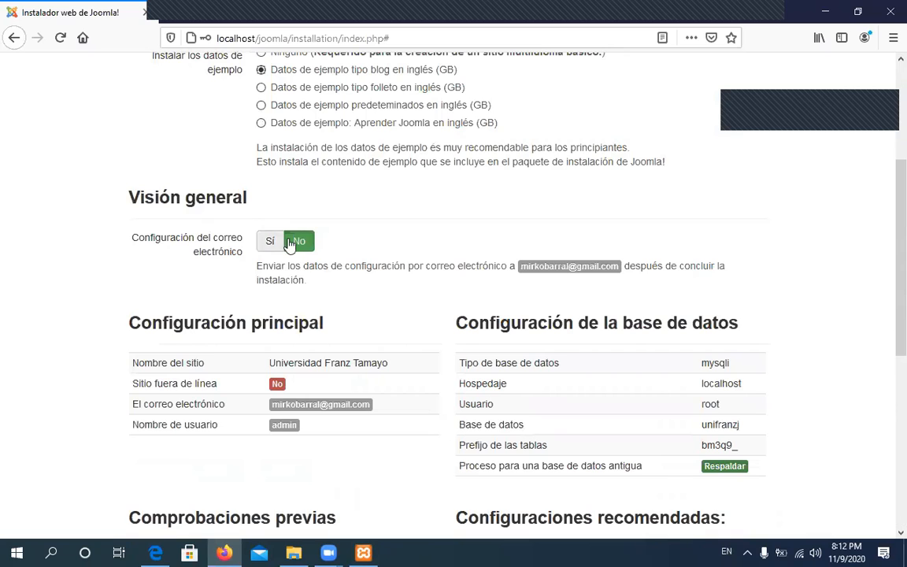
scroll(311, 319, "up", 2)
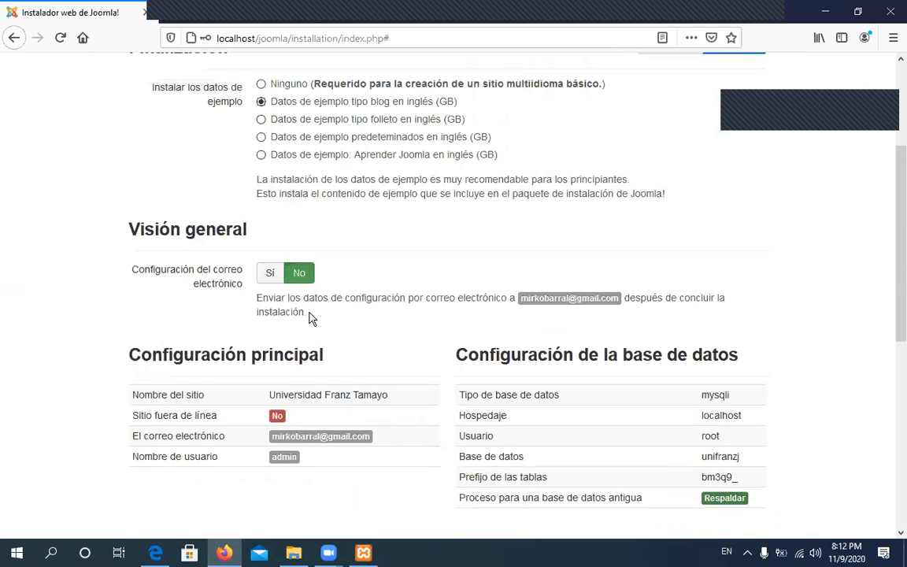
scroll(194, 193, "up", 2)
scroll(198, 212, "up", 2)
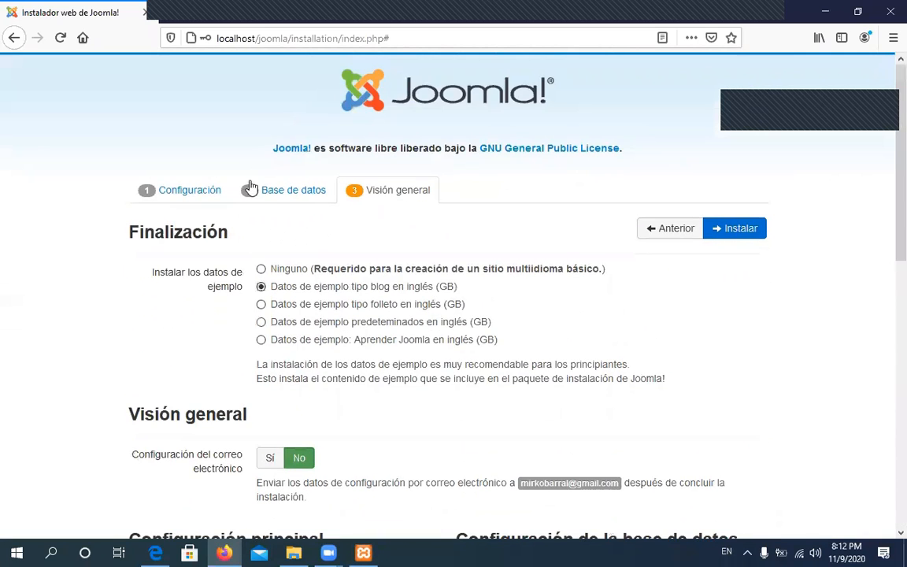
scroll(236, 250, "down", 5)
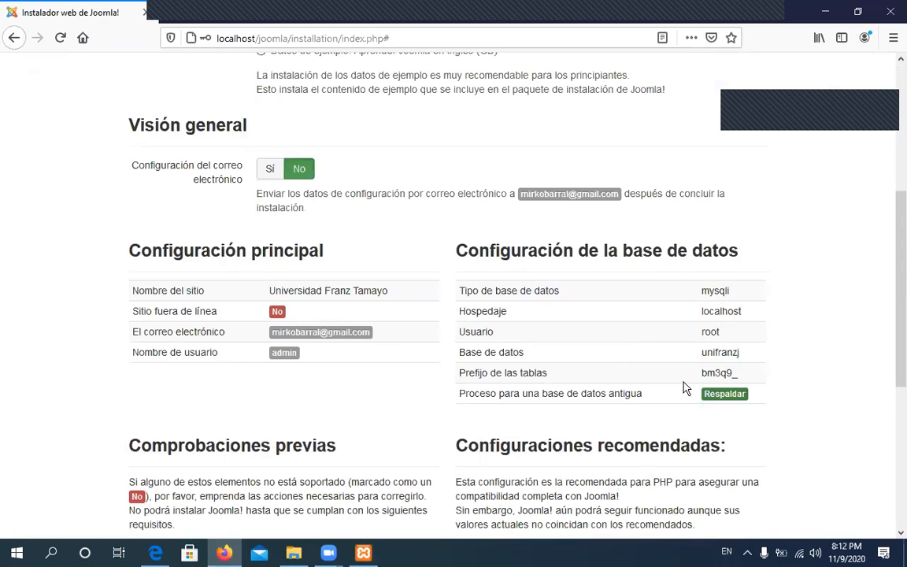
scroll(684, 387, "down", 5)
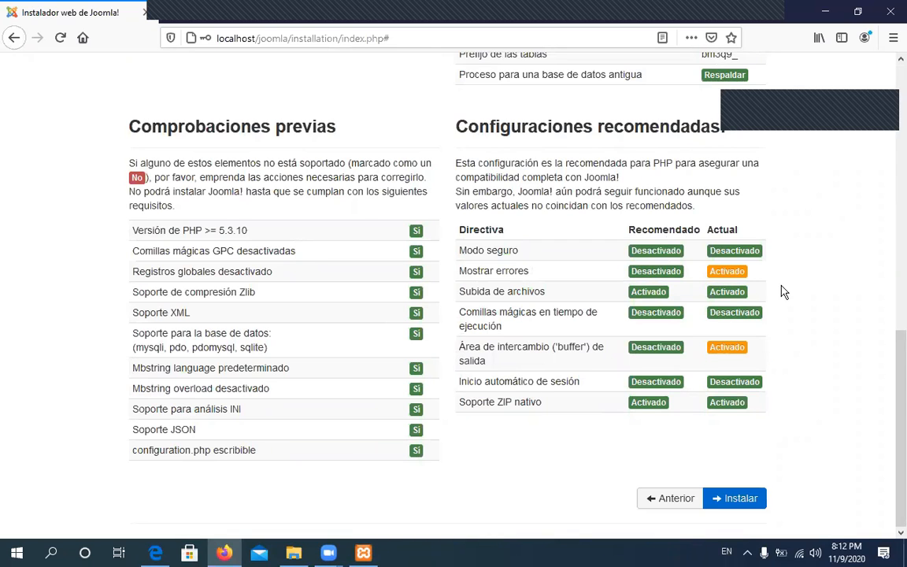
scroll(614, 290, "up", 5)
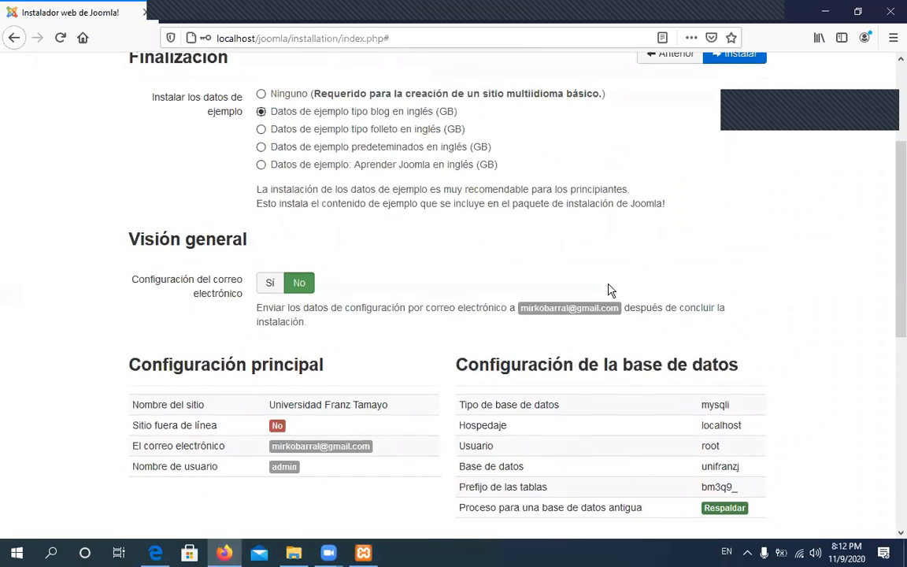
scroll(612, 288, "down", 4)
scroll(623, 292, "up", 6)
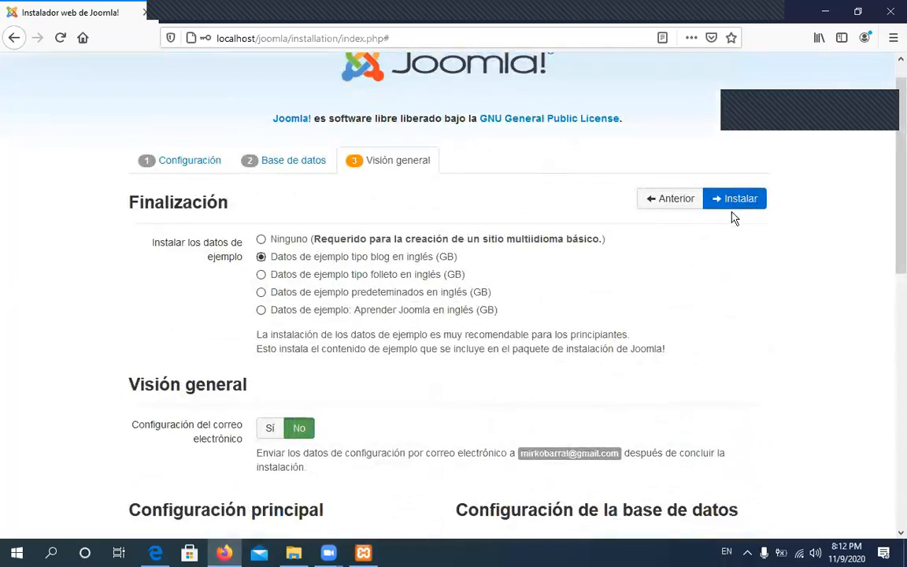
scroll(723, 284, "down", 8)
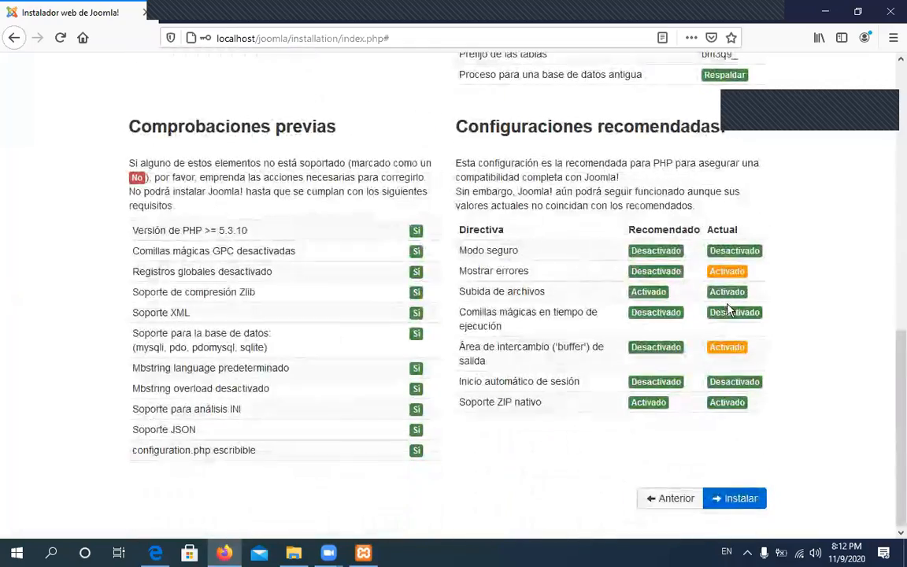
left_click(744, 500)
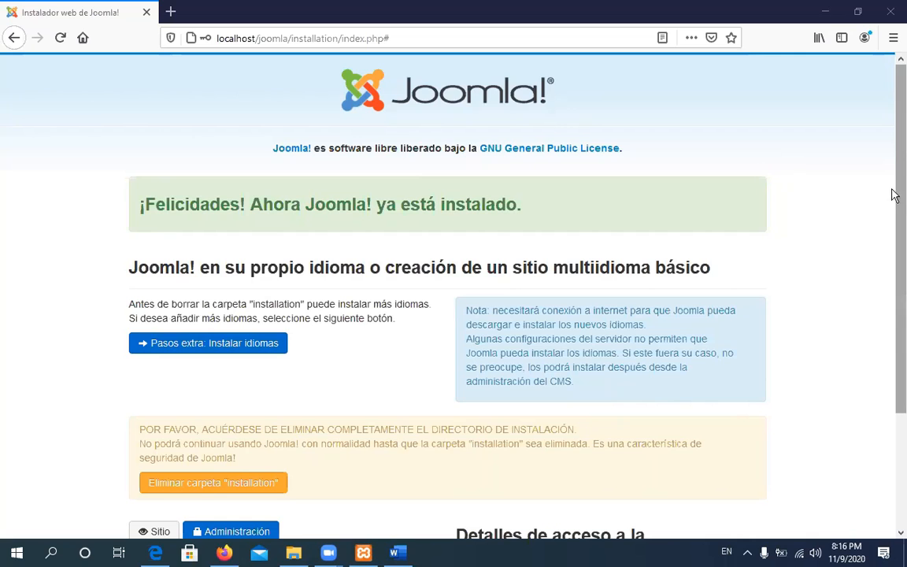
left_click_drag(894, 180, 893, 136)
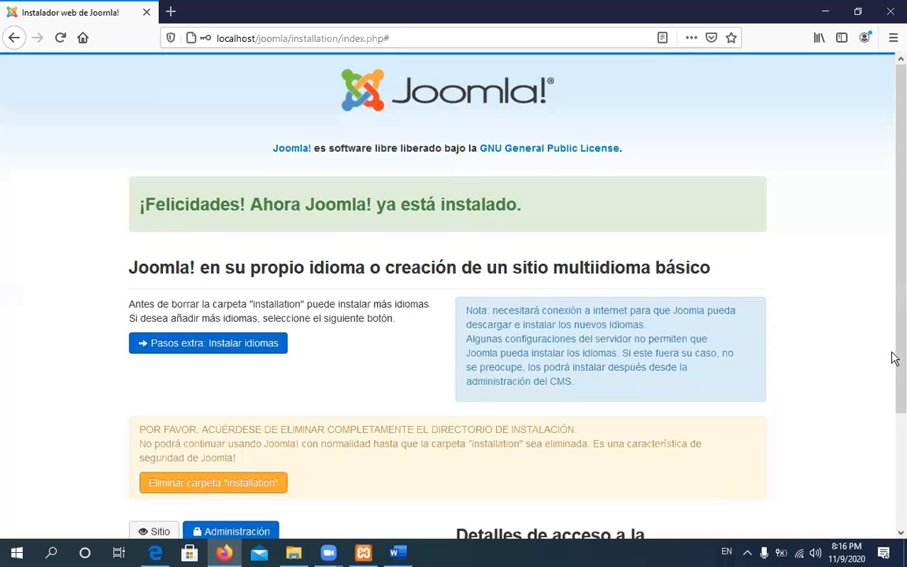
left_click_drag(894, 308, 894, 211)
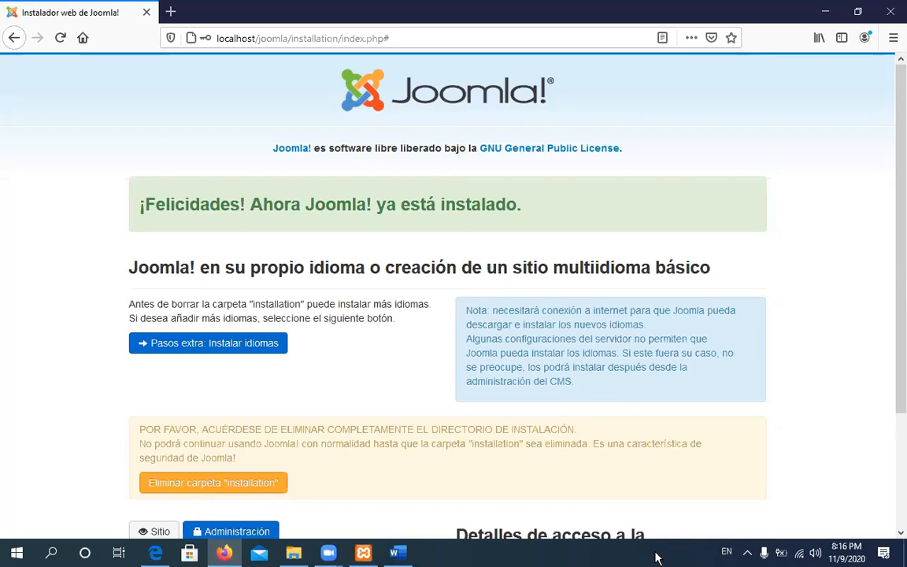
left_click_drag(894, 281, 893, 106)
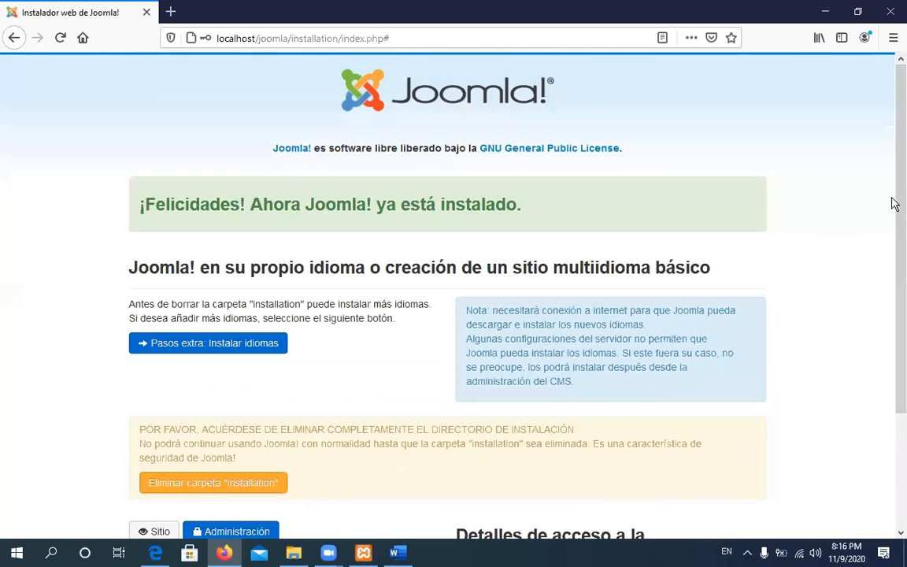
scroll(895, 209, "down", 2)
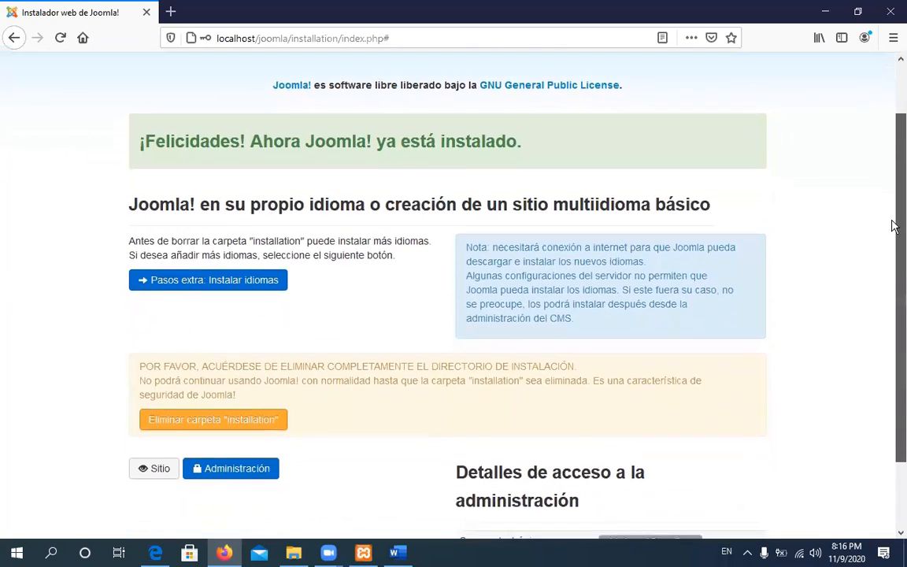
scroll(893, 226, "up", 2)
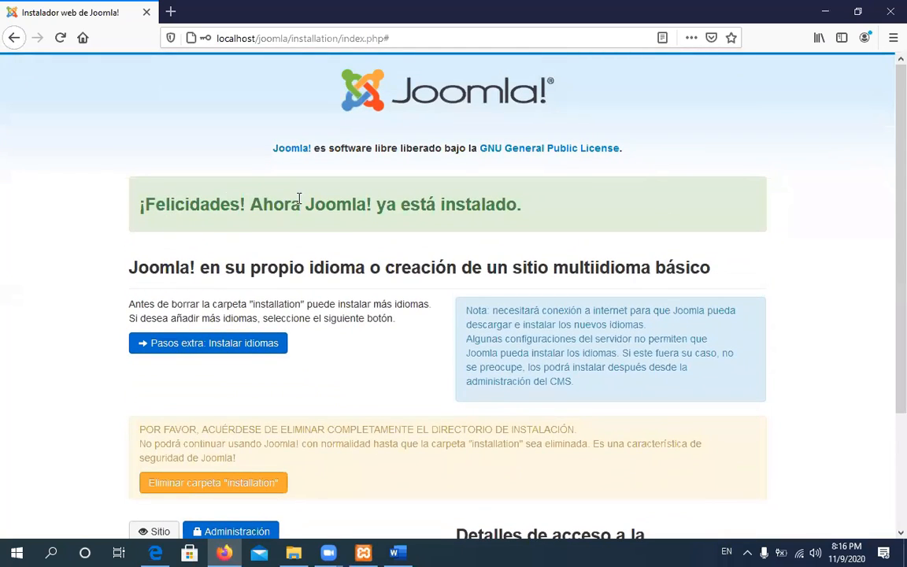
left_click_drag(894, 158, 890, 277)
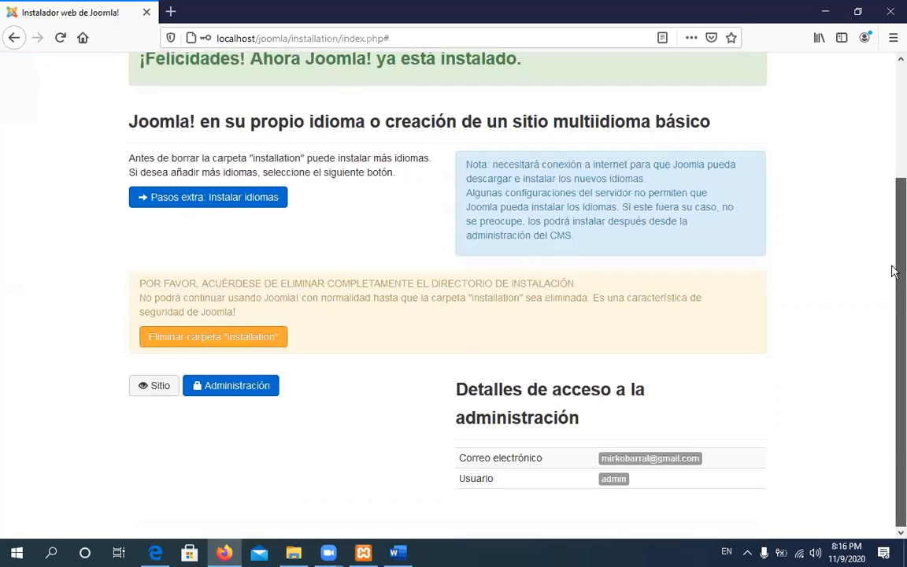
scroll(895, 251, "up", 1)
left_click_drag(894, 250, 895, 207)
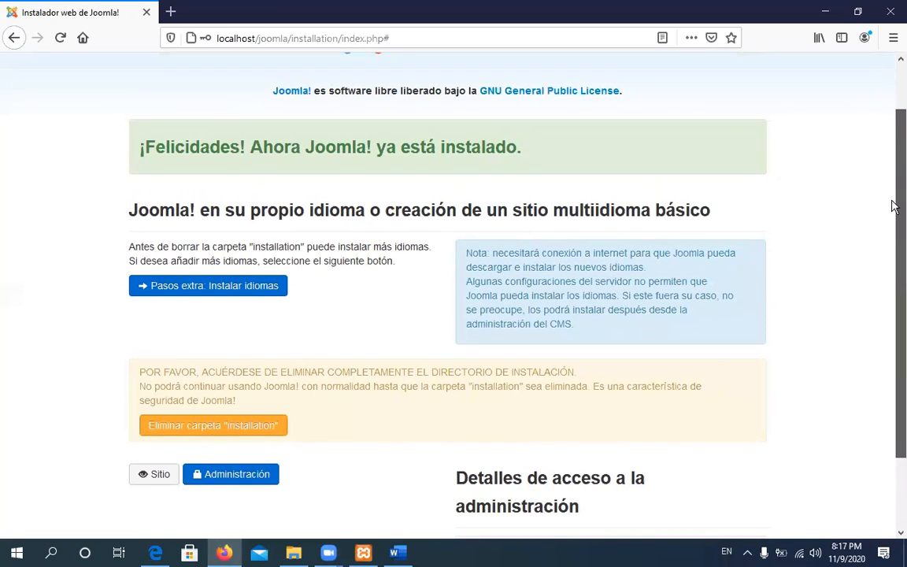
left_click(747, 553)
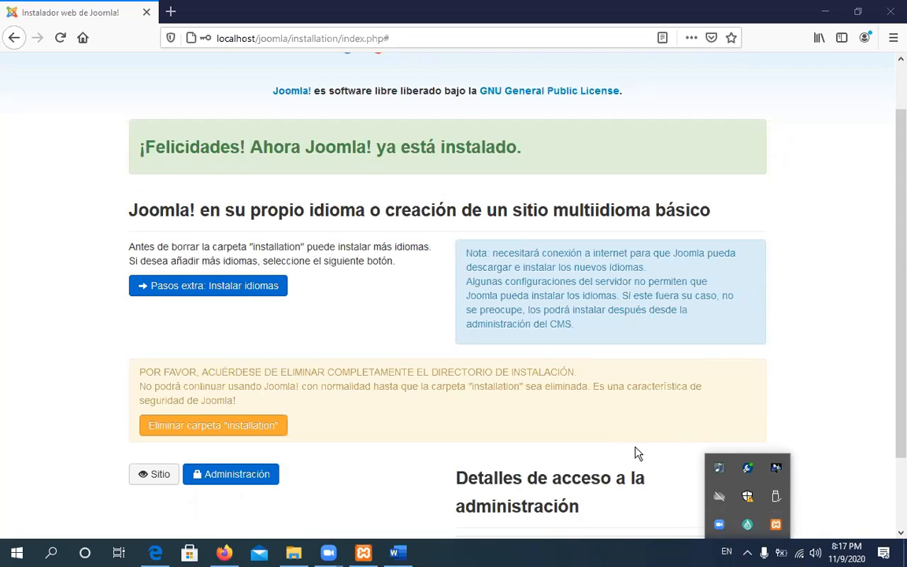
mouse_move(893, 308)
left_mouse_down()
mouse_move(894, 385)
mouse_move(893, 264)
mouse_move(894, 356)
mouse_move(893, 306)
mouse_move(893, 315)
left_mouse_up()
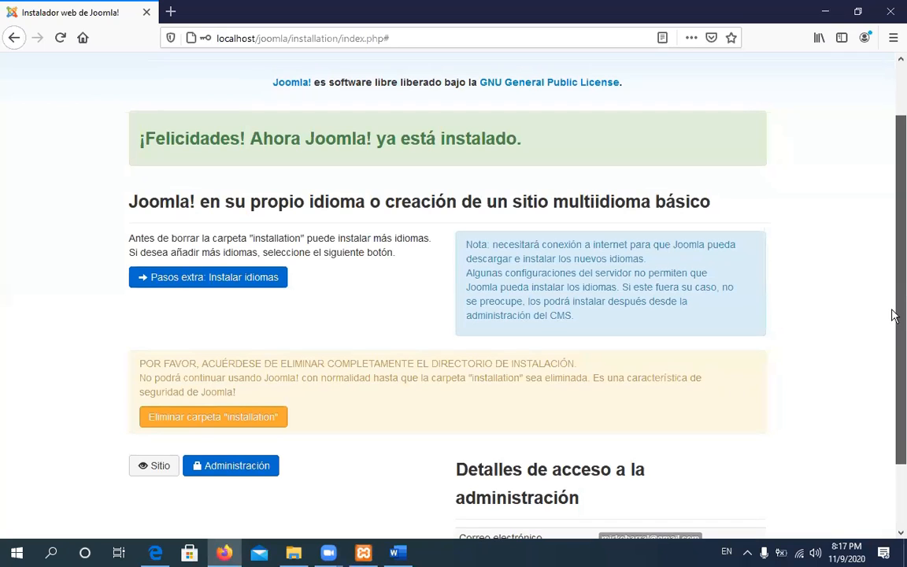
left_click_drag(893, 320, 893, 389)
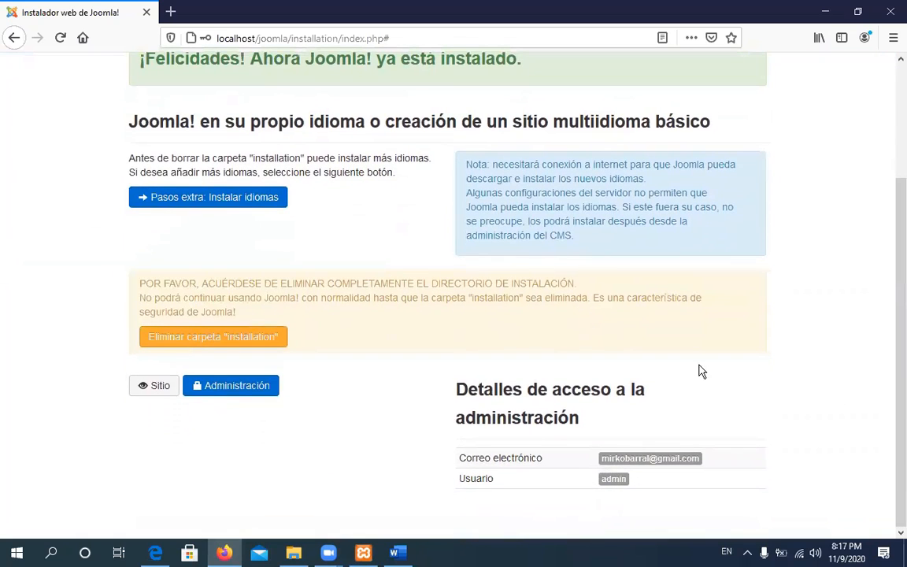
left_click_drag(894, 306, 893, 259)
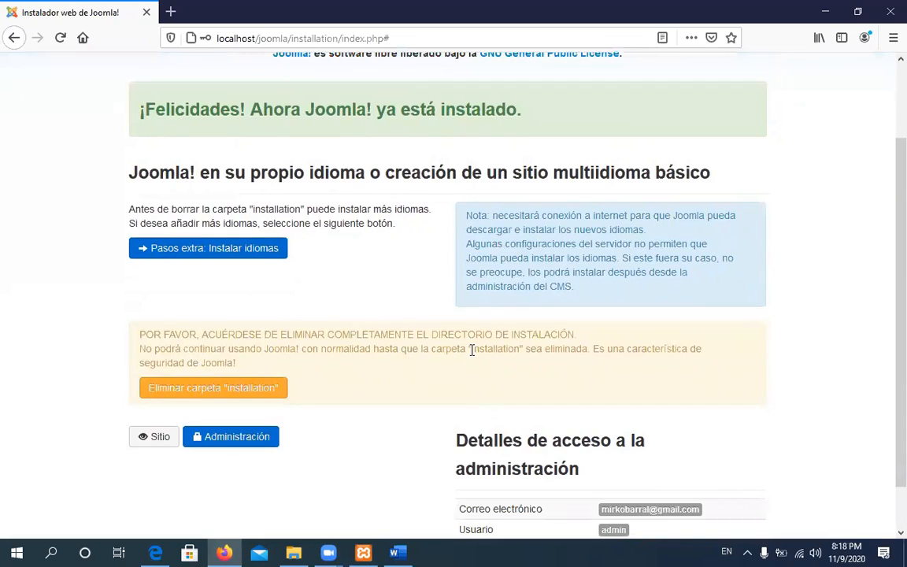
left_click_drag(480, 349, 513, 350)
mouse_move(298, 557)
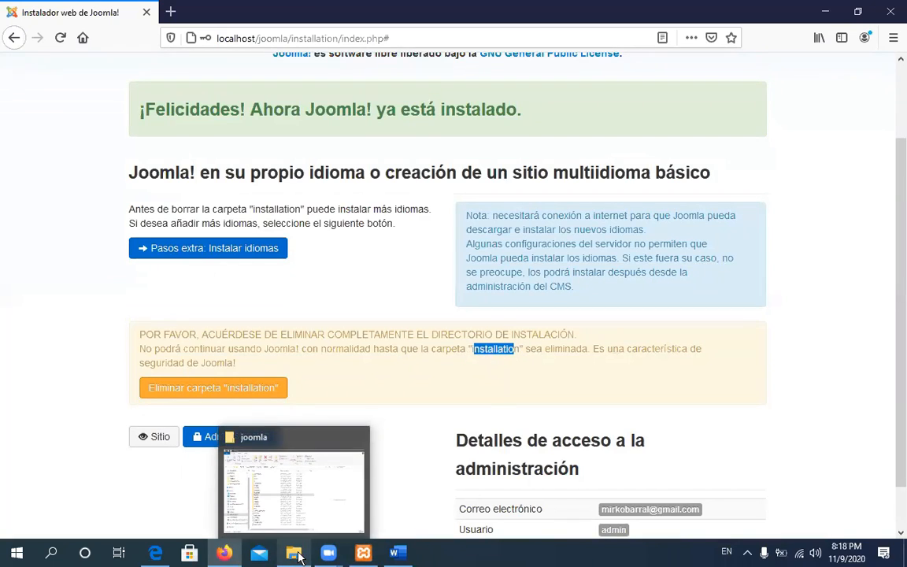
Rename the joomla installation folder to Einstallation and return to Firefox's success page
left_click(265, 493)
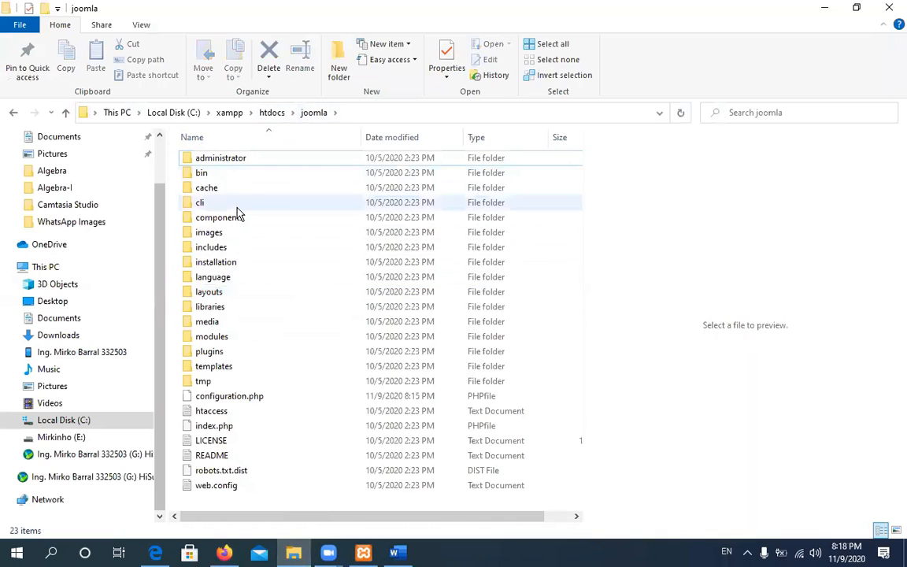
left_click(211, 268)
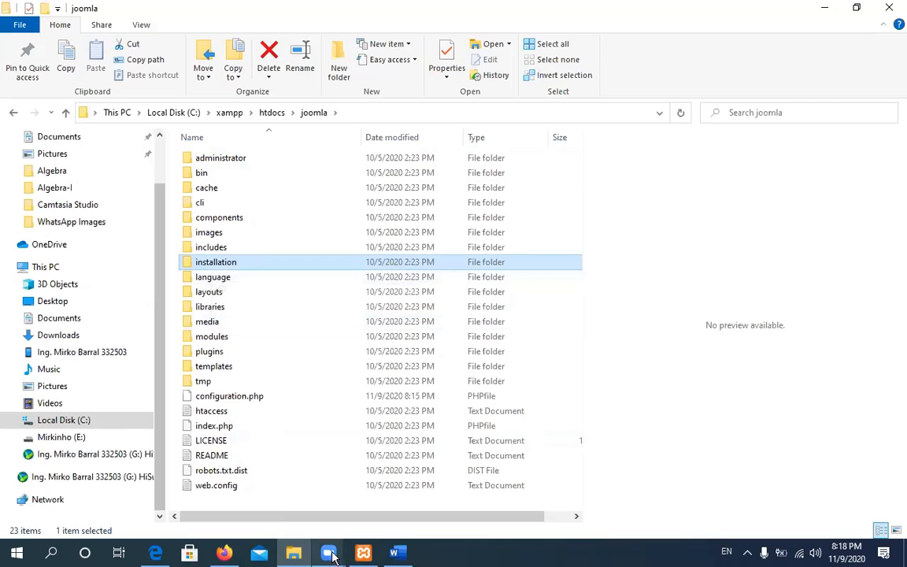
left_click(217, 265)
key("Home")
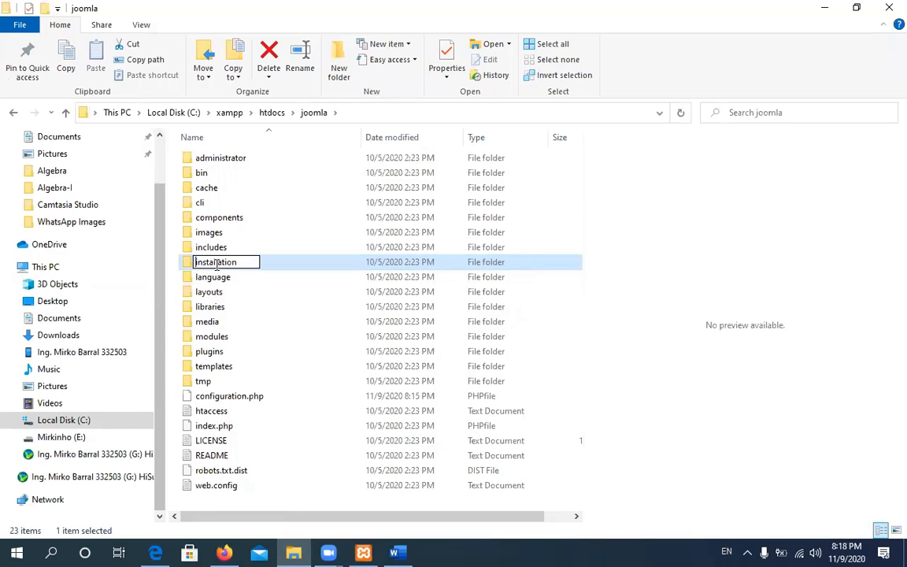
type("E")
key("Return")
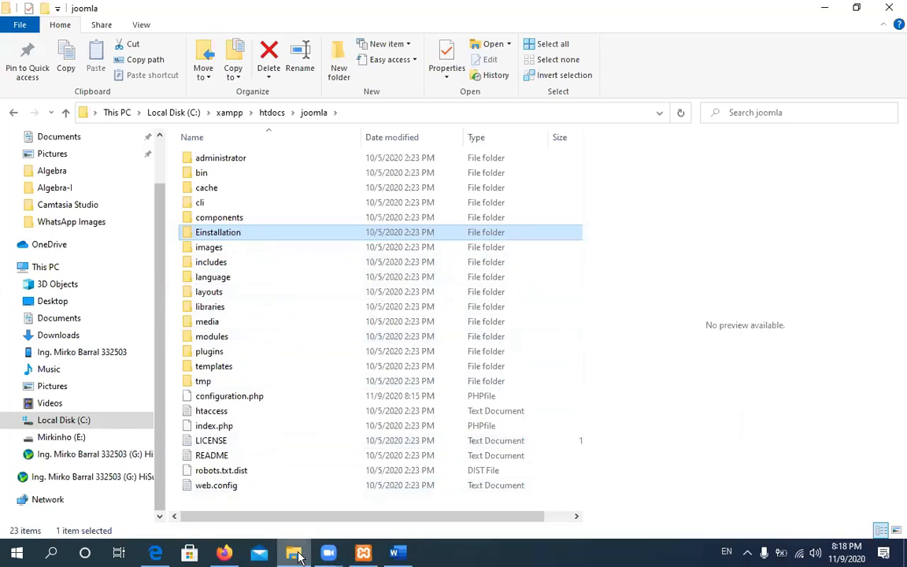
left_click(225, 554)
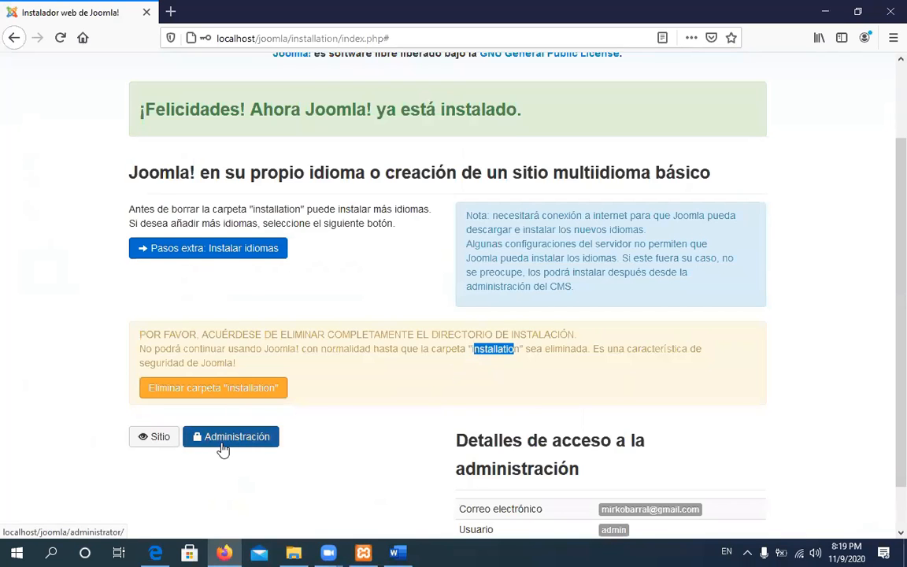
scroll(223, 449, "down", 1)
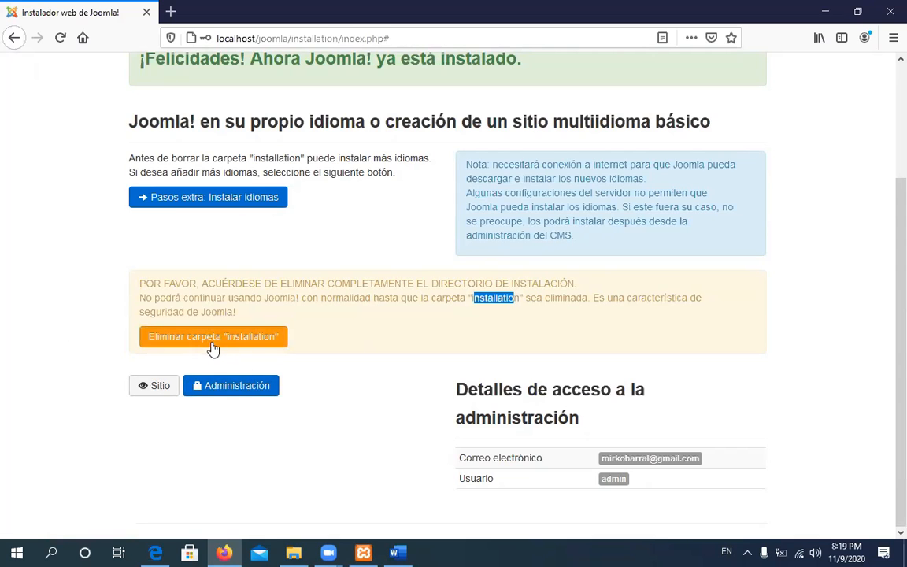
left_click(295, 555)
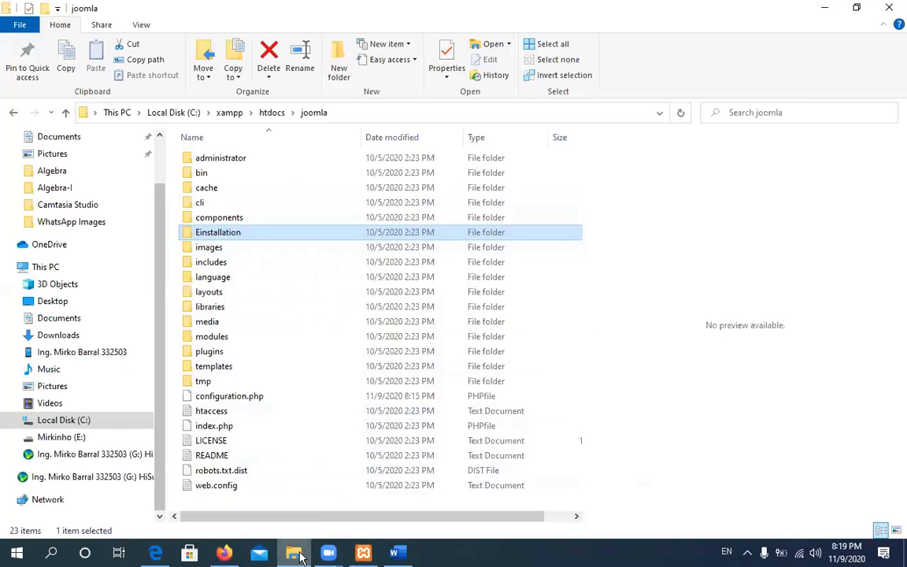
mouse_move(225, 554)
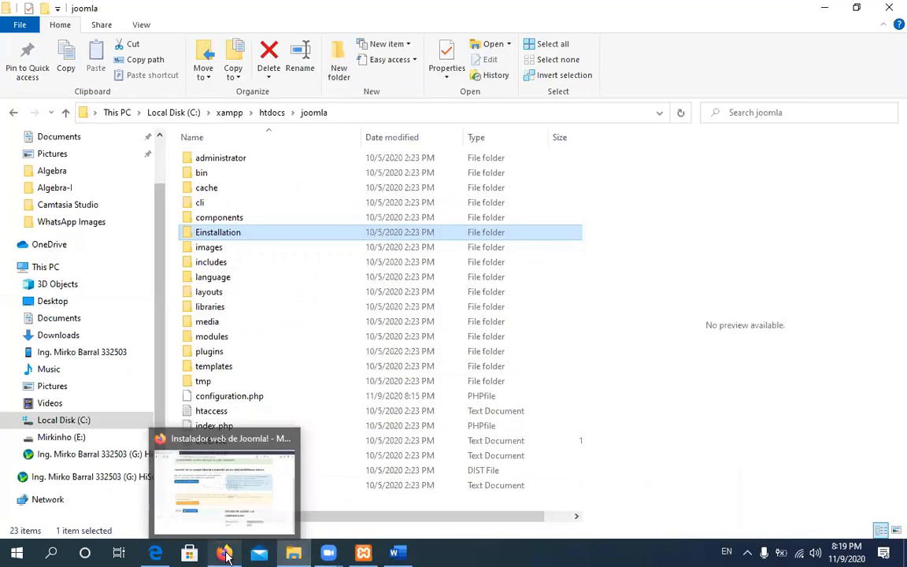
left_click(226, 482)
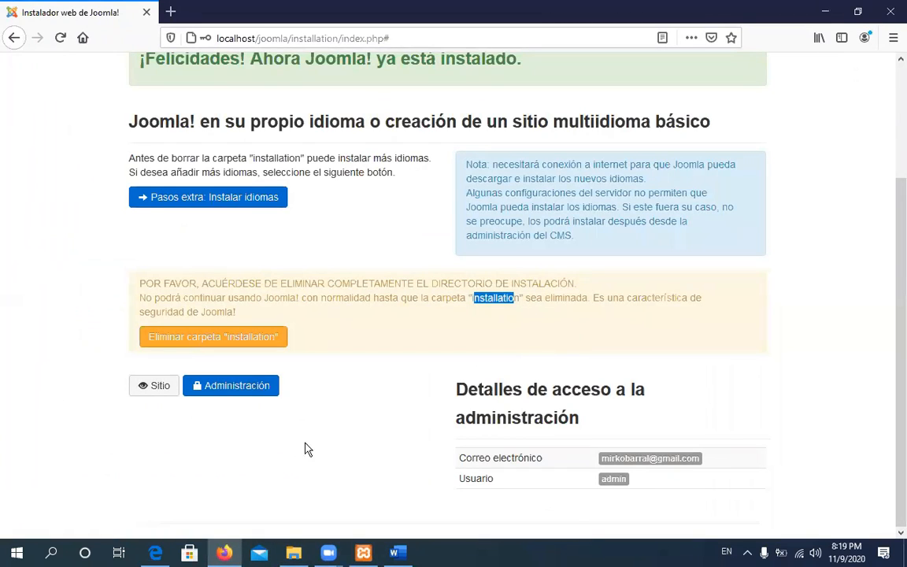
Log in to the Joomla administrator area with the admin username and its password, without saving the login
left_click(223, 391)
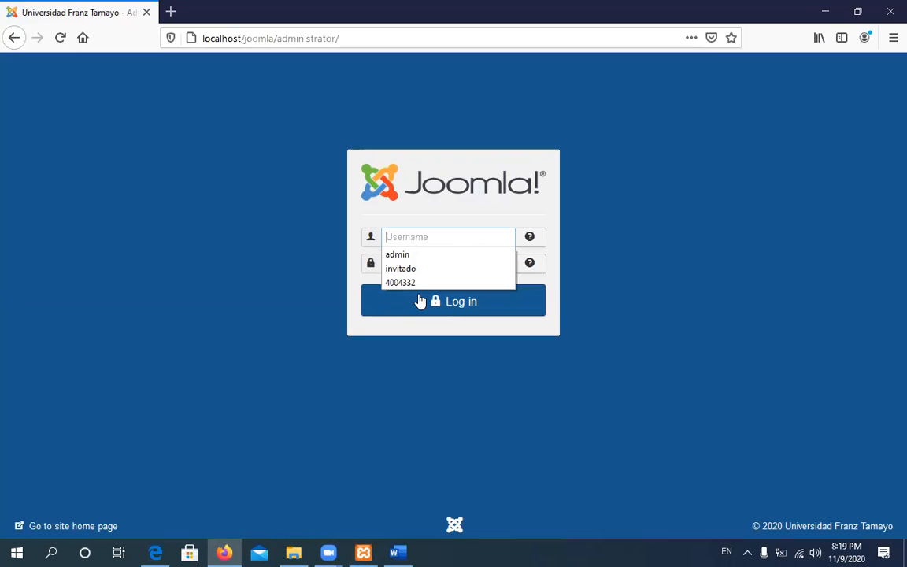
type("admin")
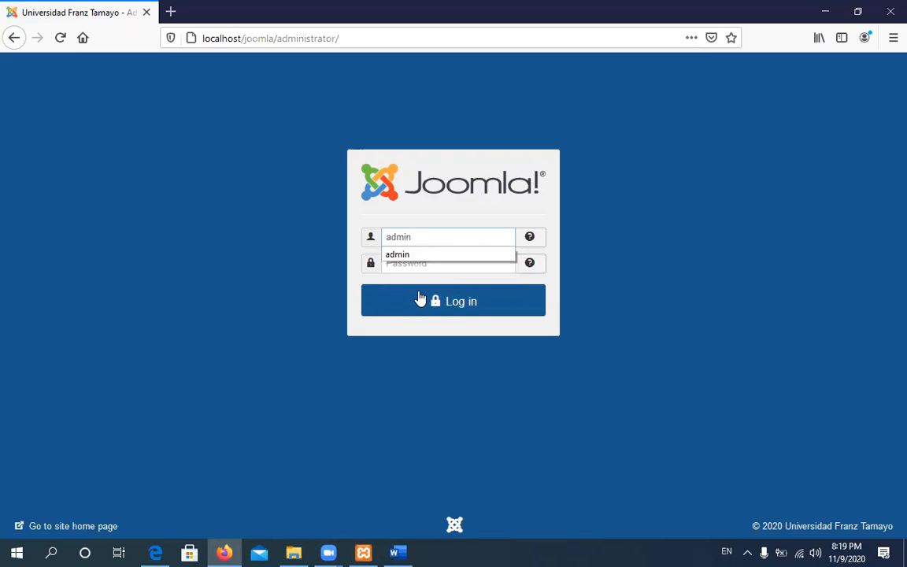
left_click(454, 265)
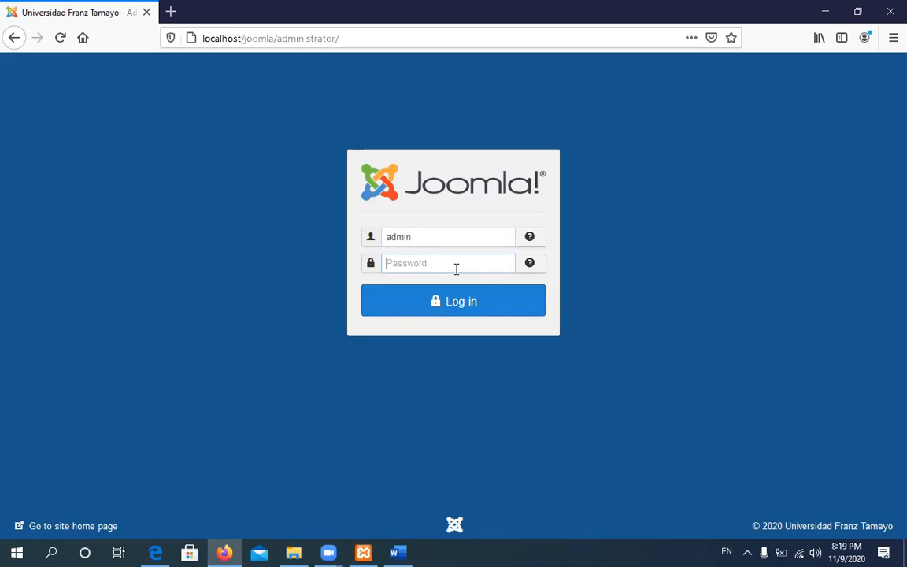
type("••")
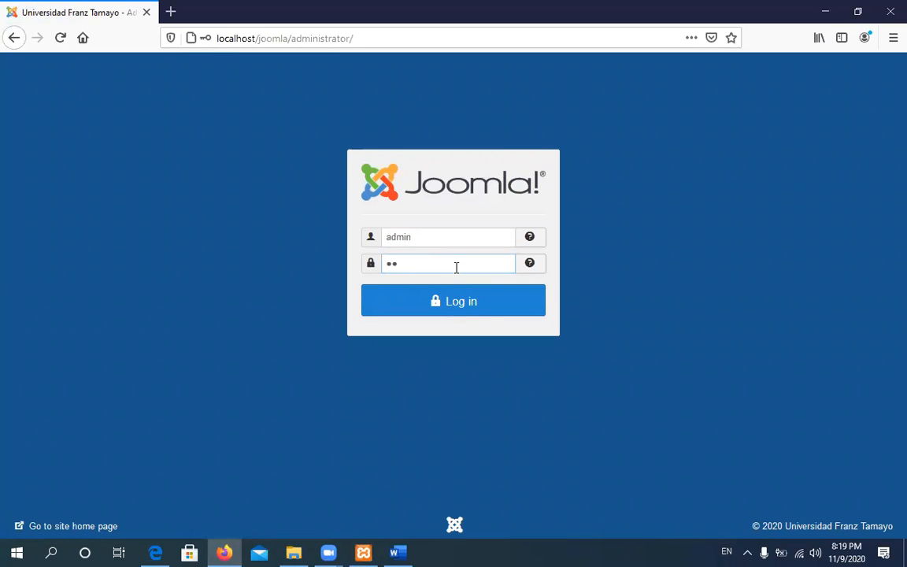
type("••")
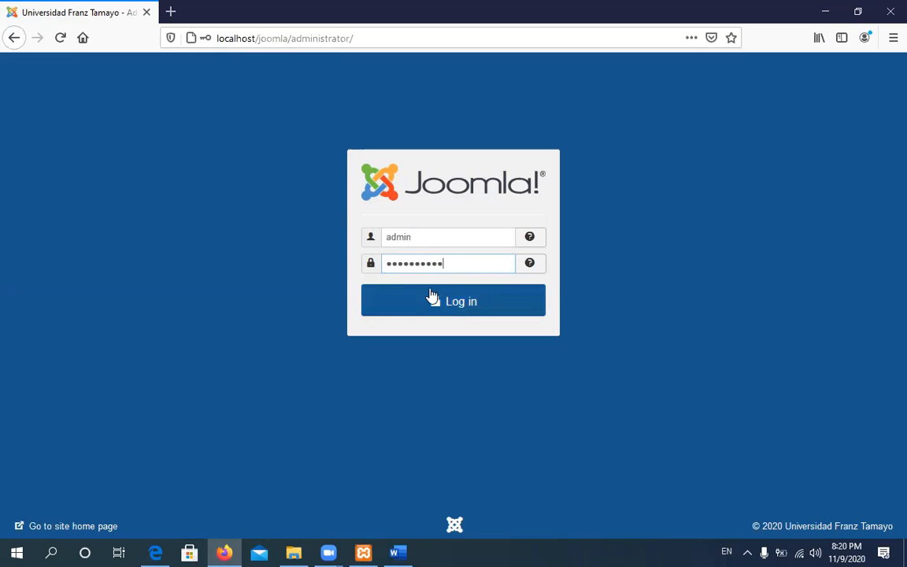
left_click(438, 303)
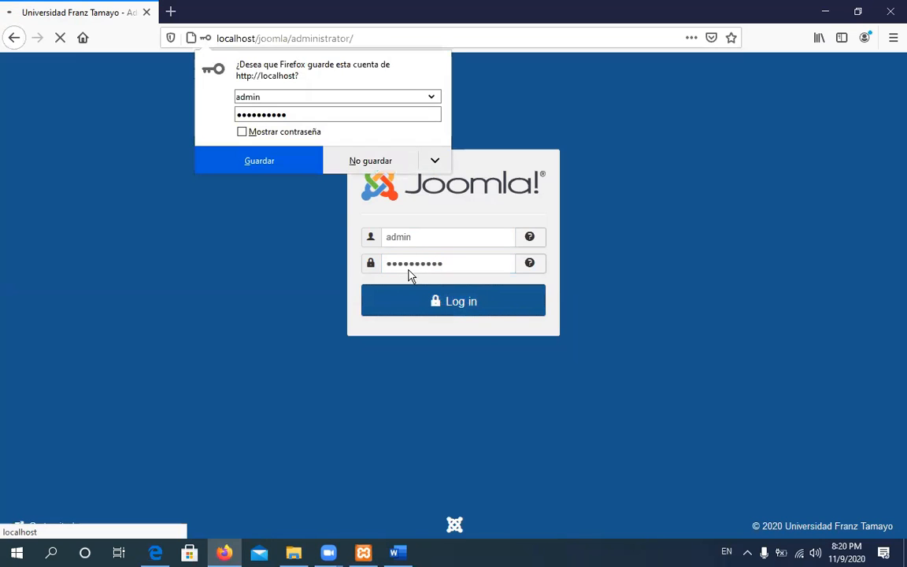
left_click(358, 170)
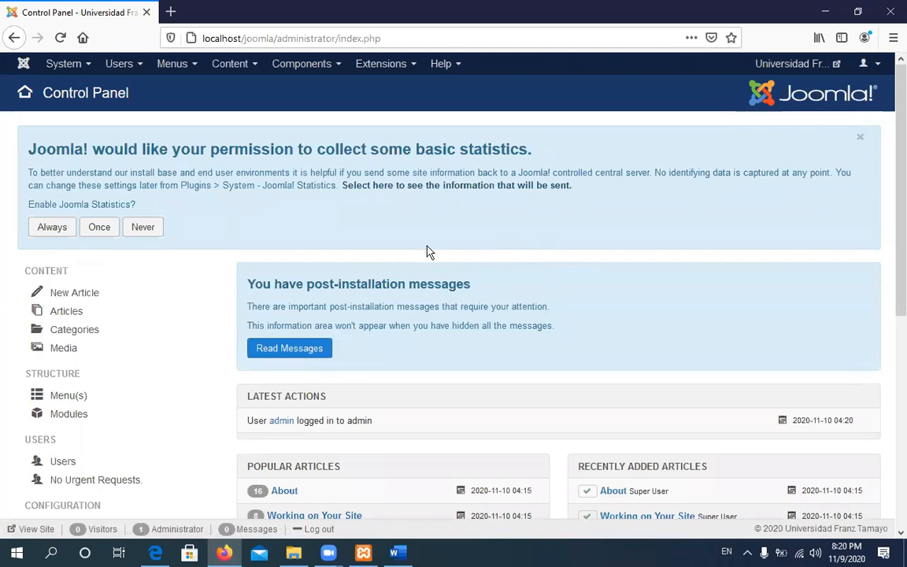
Scroll down and back up the Control Panel to review its articles, logged-in users and site information
scroll(348, 354, "down", 3)
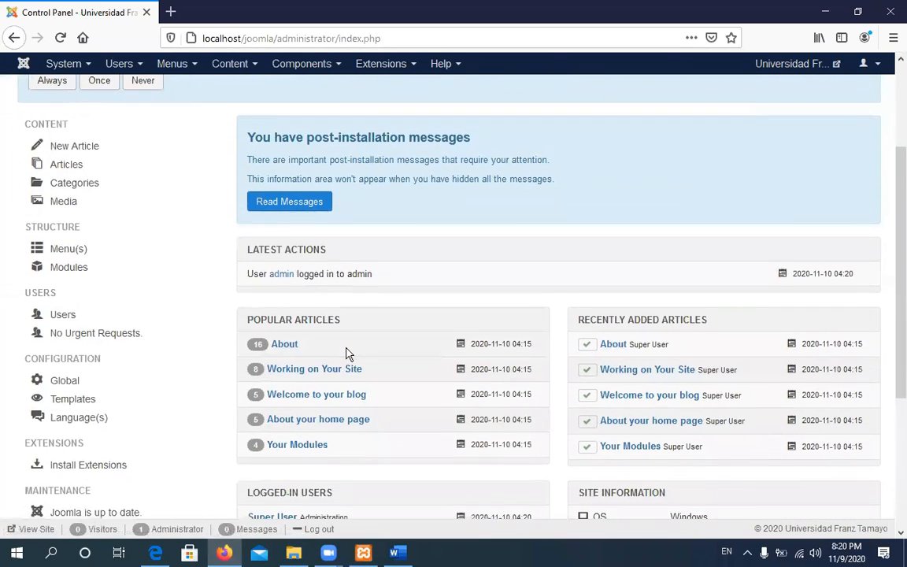
scroll(348, 355, "down", 5)
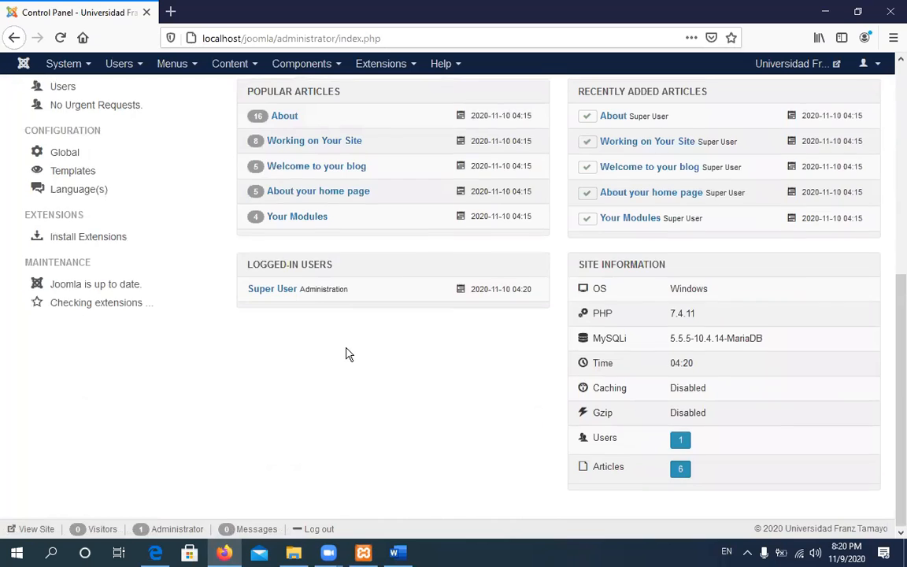
scroll(348, 354, "up", 8)
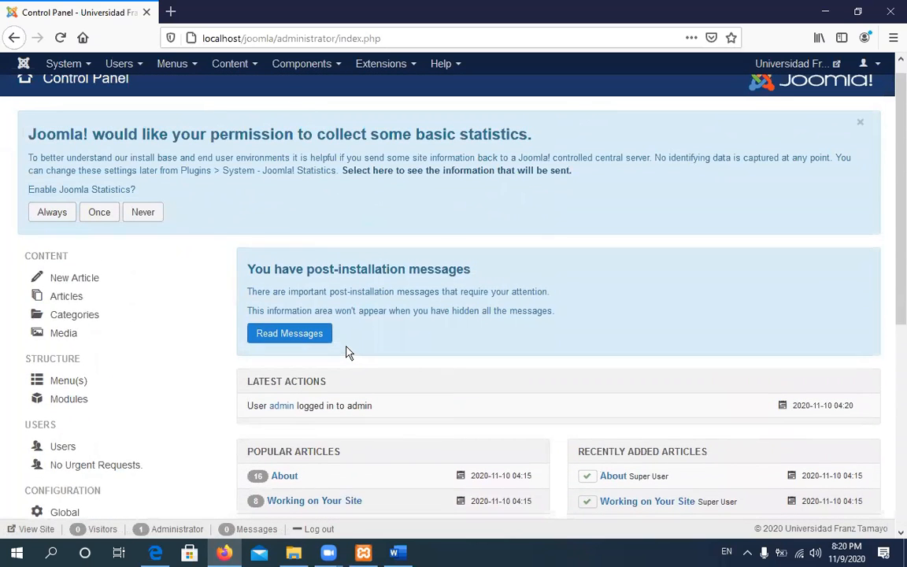
scroll(349, 352, "down", 2)
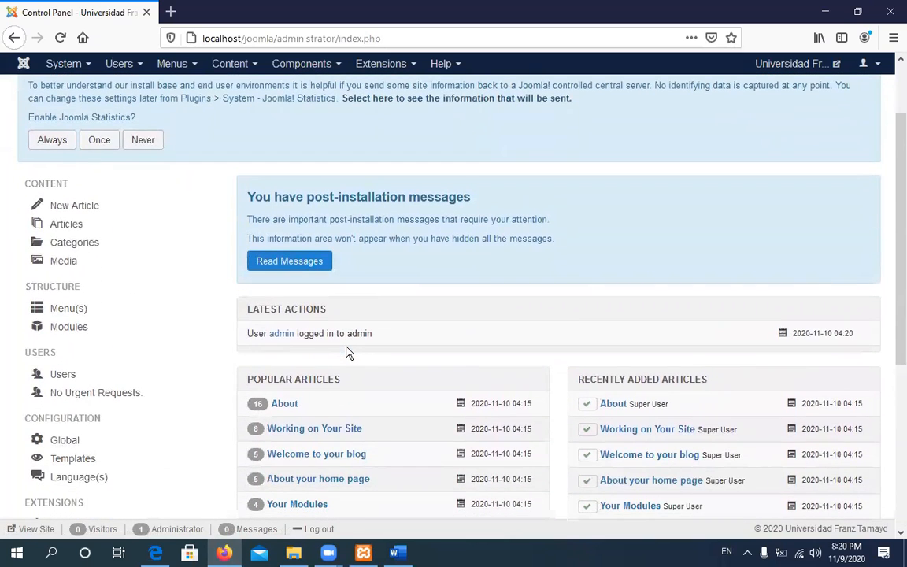
scroll(348, 353, "down", 3)
scroll(348, 351, "up", 5)
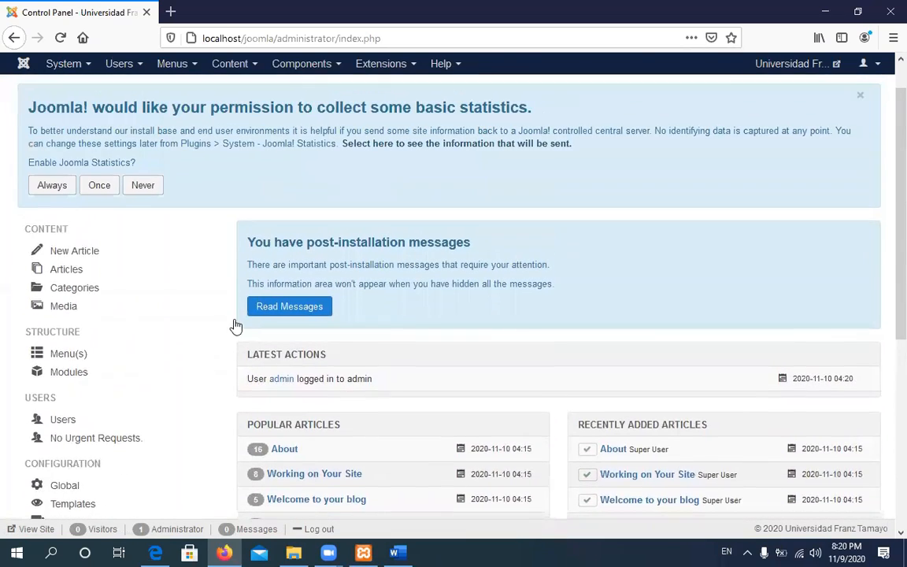
scroll(236, 326, "up", 1)
scroll(416, 334, "up", 1)
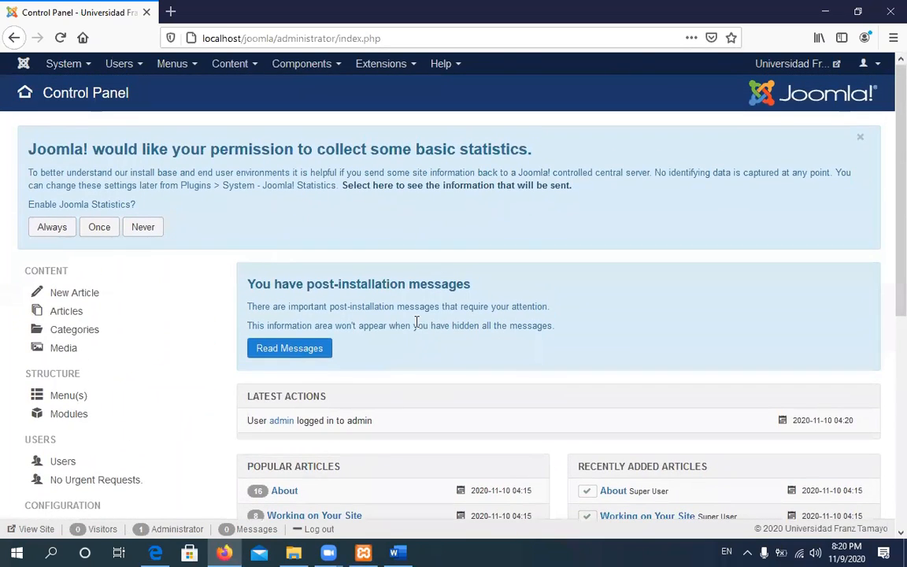
Open the public Universidad Franz Tamayo site in a new browser tab and switch to it
right_click(766, 69)
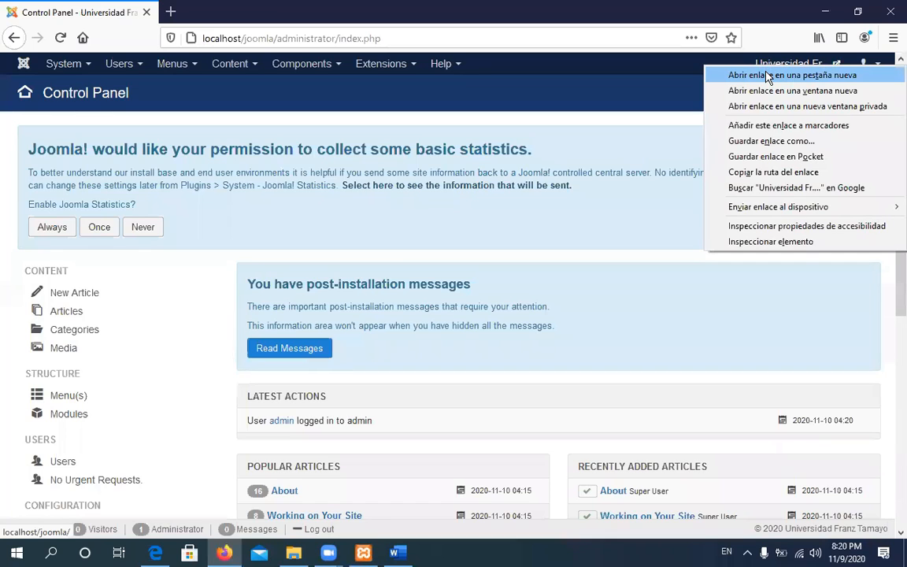
left_click(766, 76)
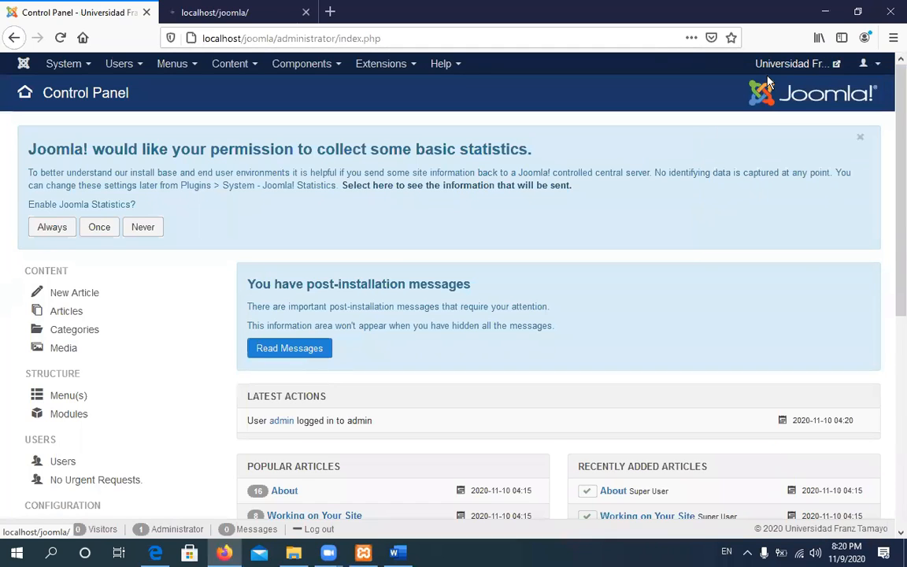
left_click(177, 14)
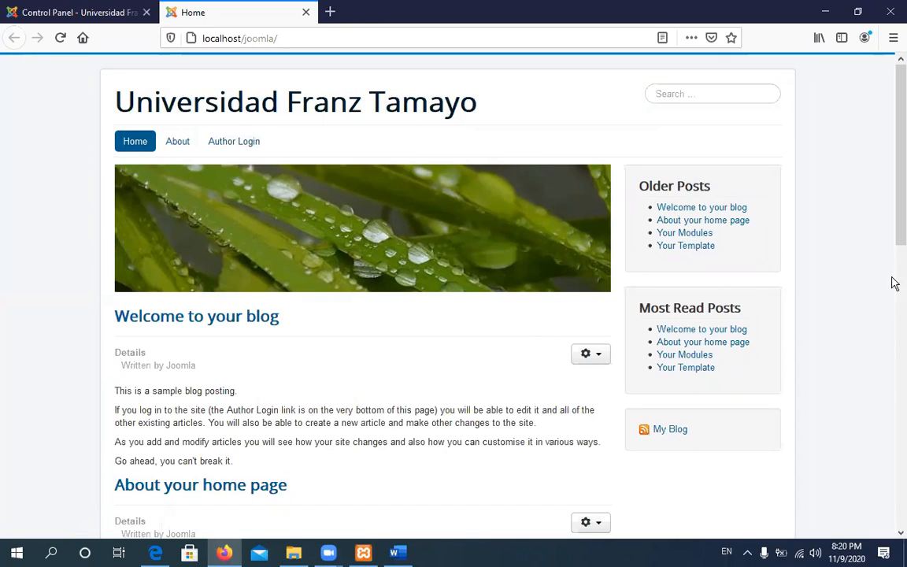
left_click_drag(895, 150, 894, 106)
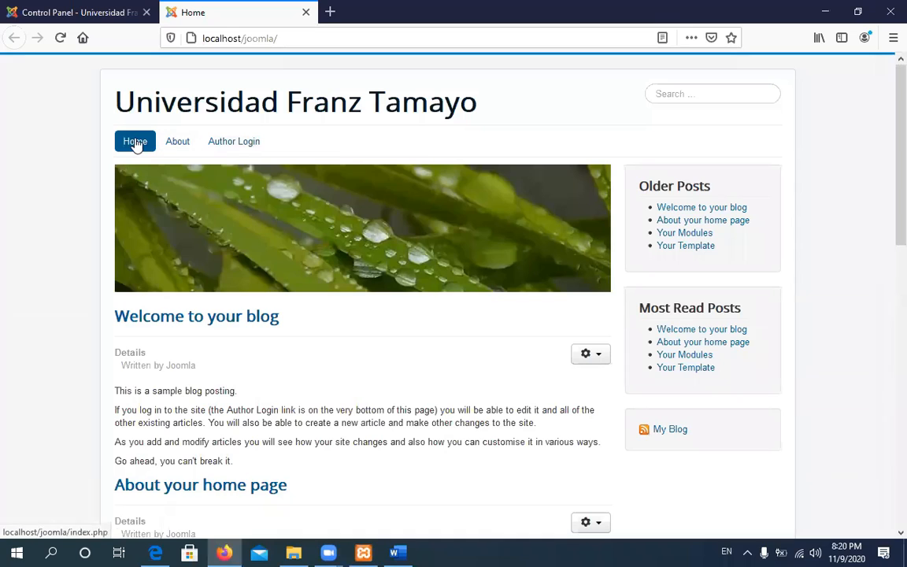
Visit the site's Author Login and About pages, then return to Home
left_click(178, 145)
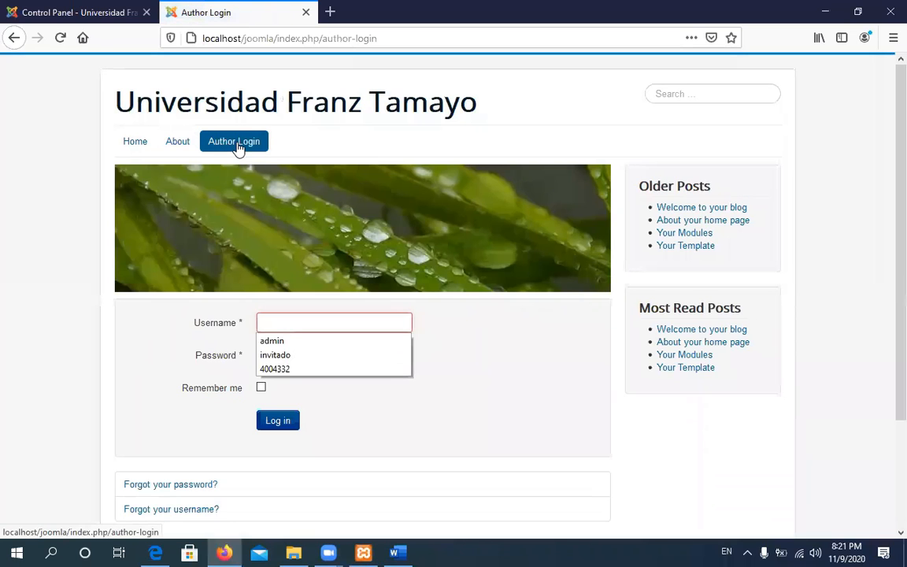
left_click(180, 144)
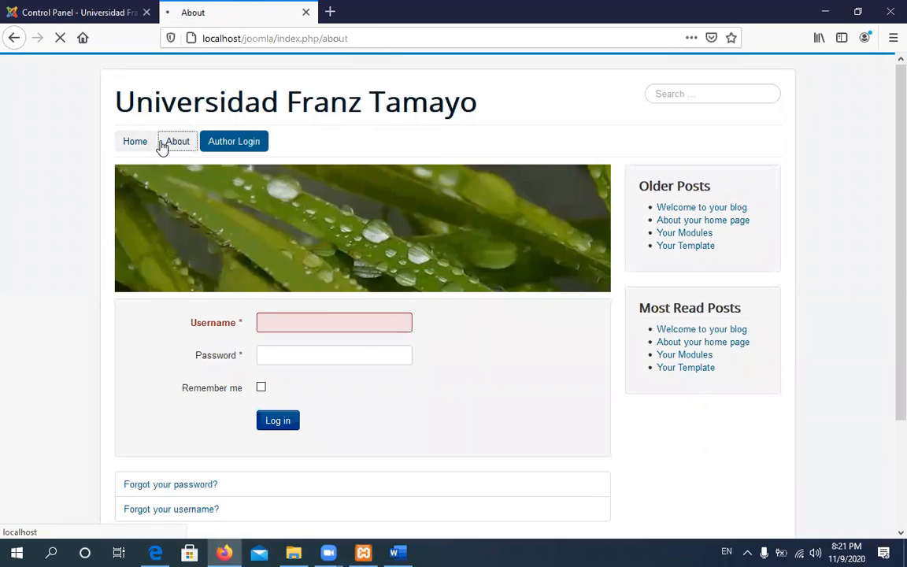
left_click(141, 142)
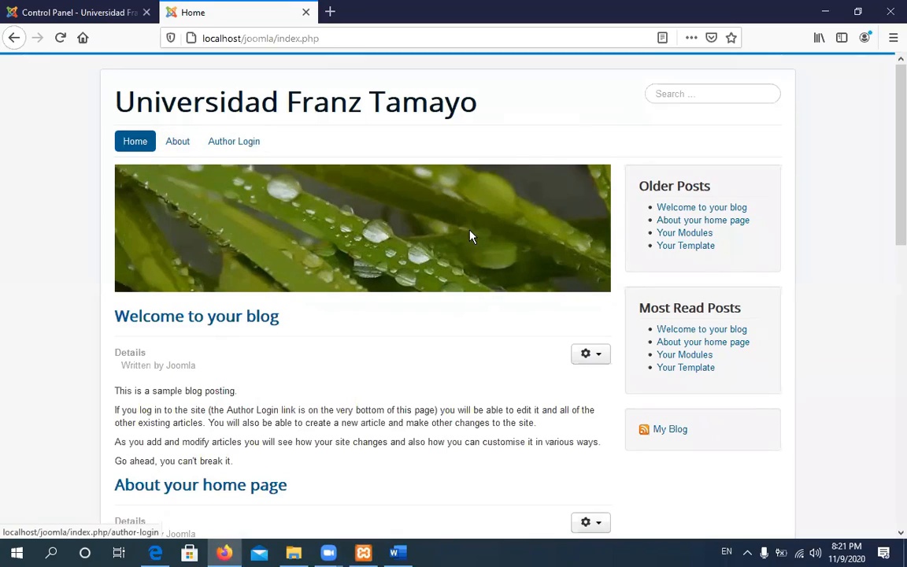
scroll(669, 340, "down", 2)
scroll(669, 346, "down", 5)
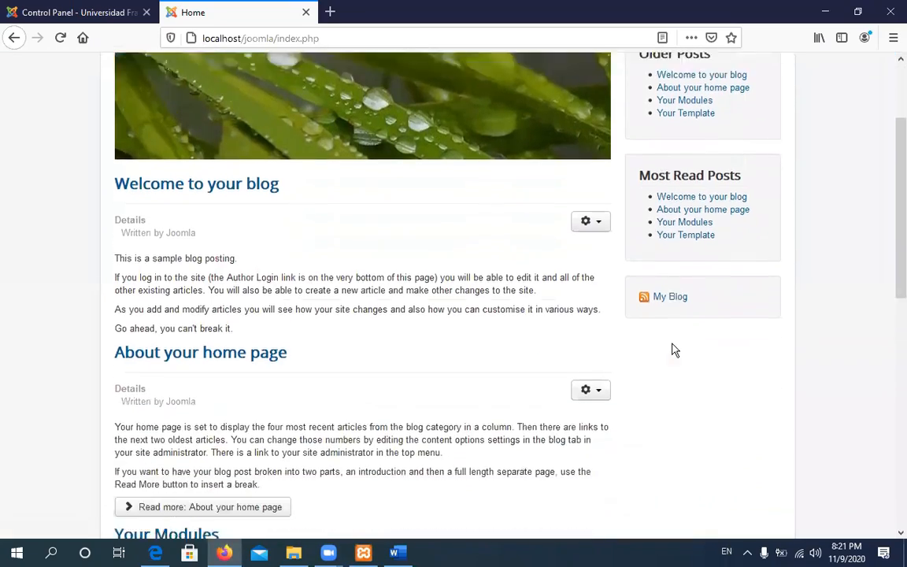
scroll(678, 348, "up", 6)
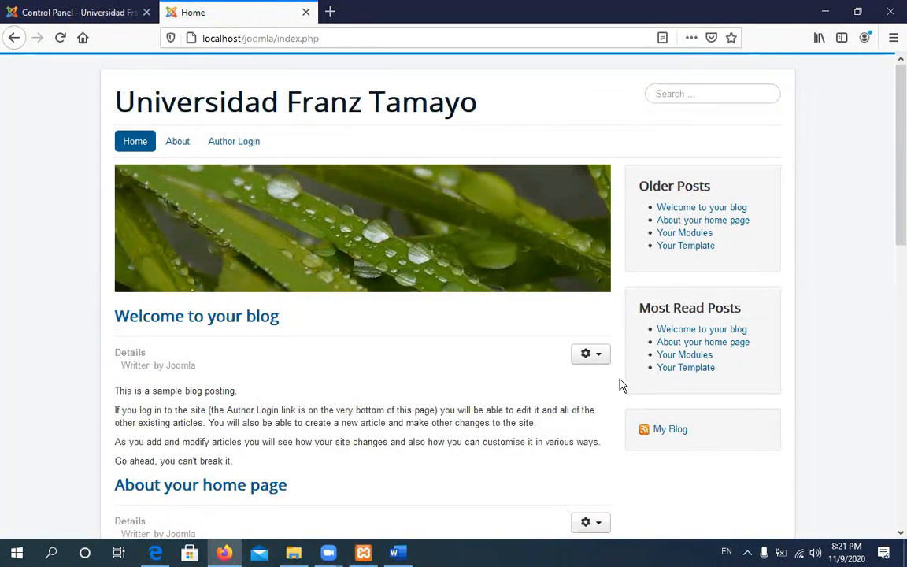
scroll(620, 384, "down", 3)
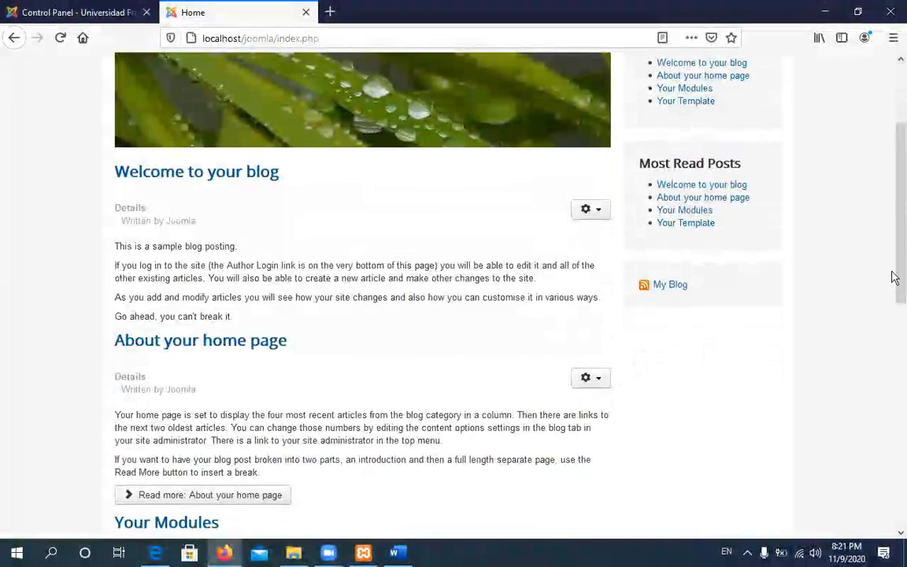
left_click_drag(894, 346, 893, 195)
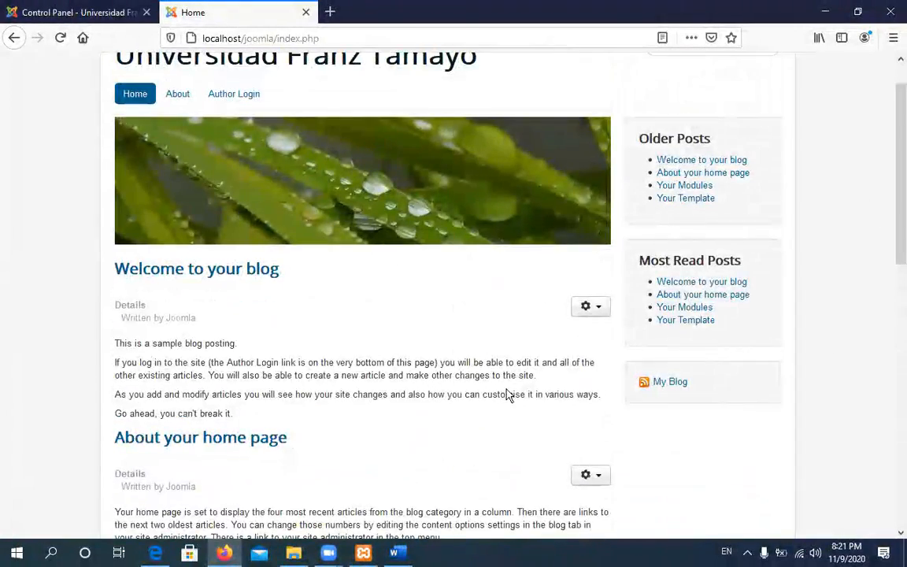
scroll(508, 396, "up", 1)
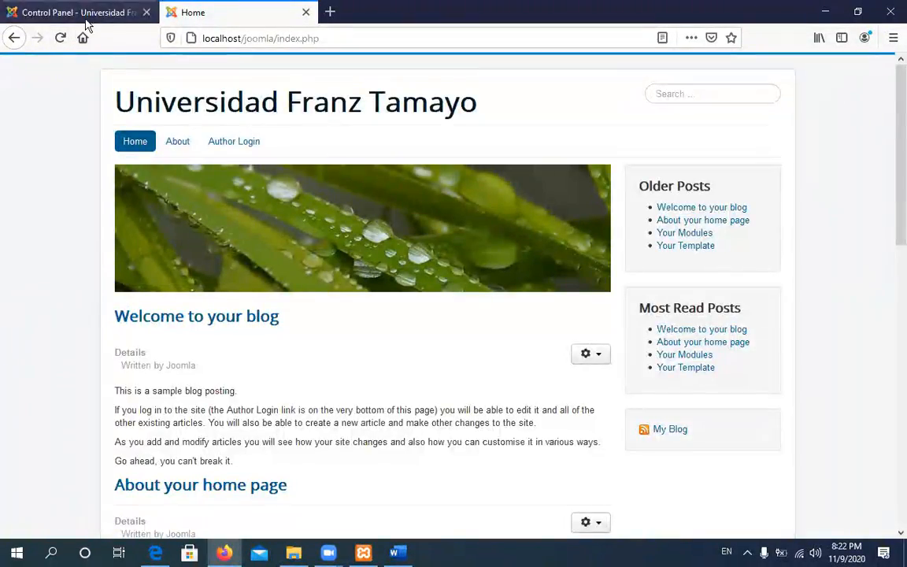
scroll(592, 256, "down", 3)
scroll(693, 293, "down", 2)
scroll(694, 294, "down", 8)
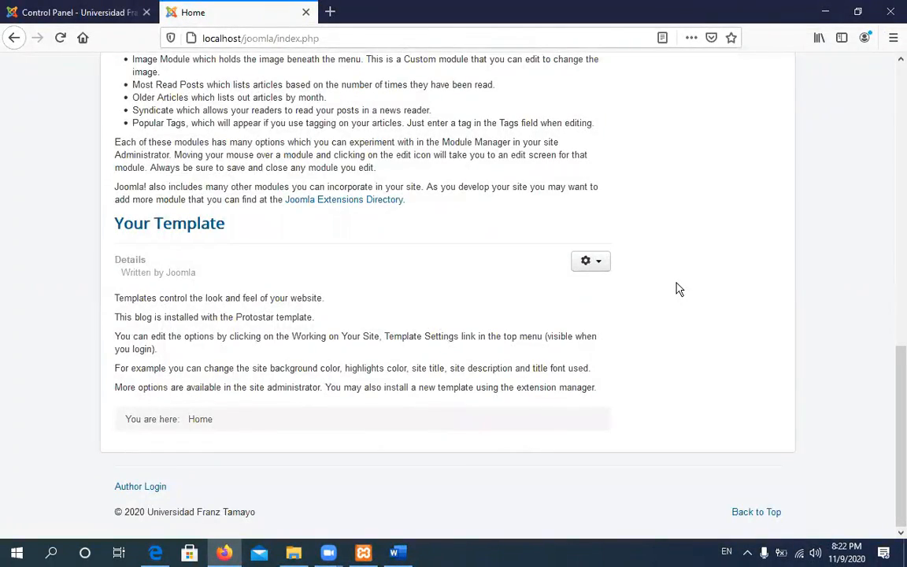
scroll(679, 289, "up", 12)
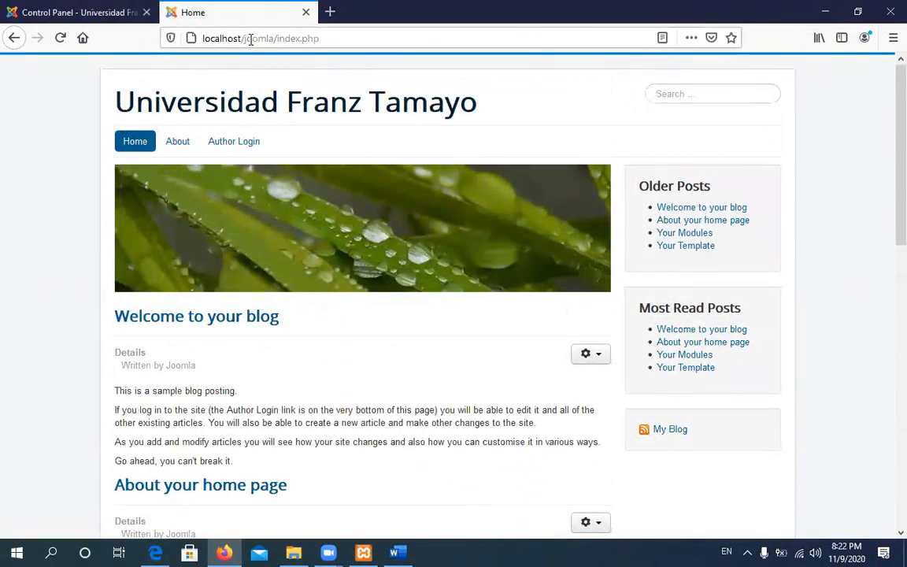
Replace index.php with administrator/ in the address to load the Joomla Control Panel
left_click(251, 40)
left_click(275, 40)
left_click_drag(279, 39, 335, 33)
type("i")
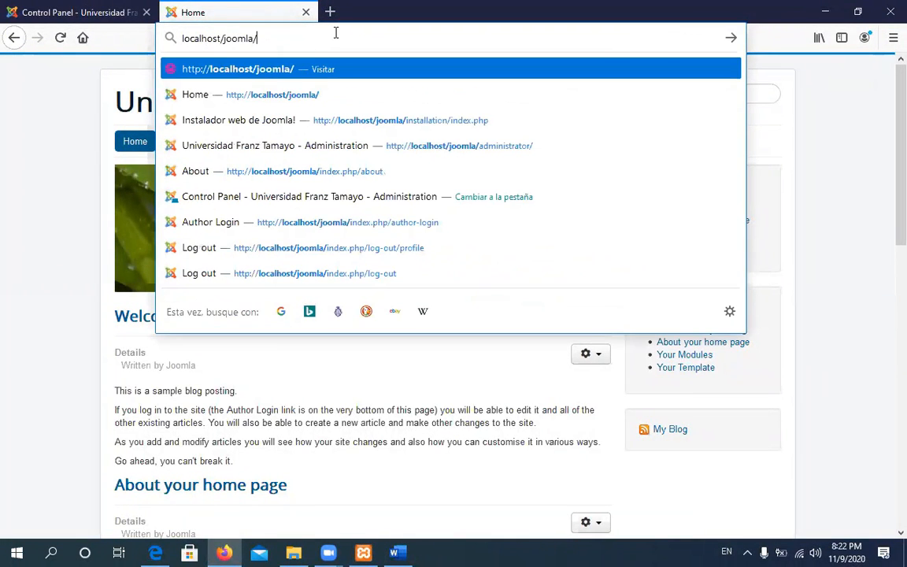
type("ad")
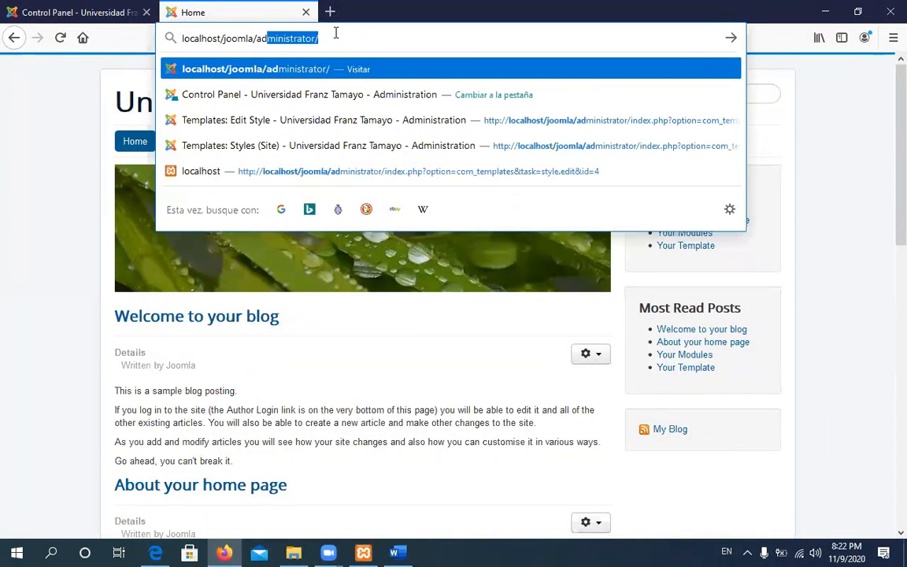
key("End")
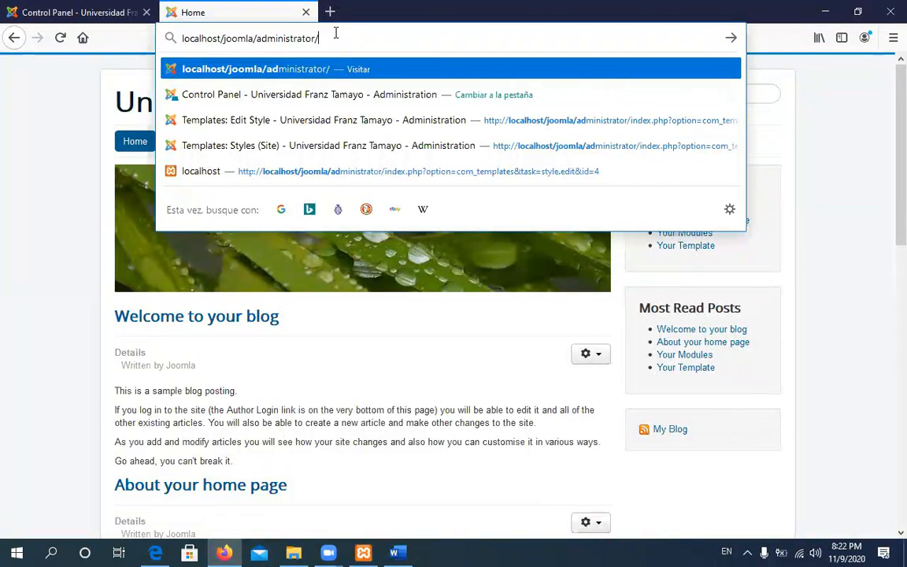
key("Return")
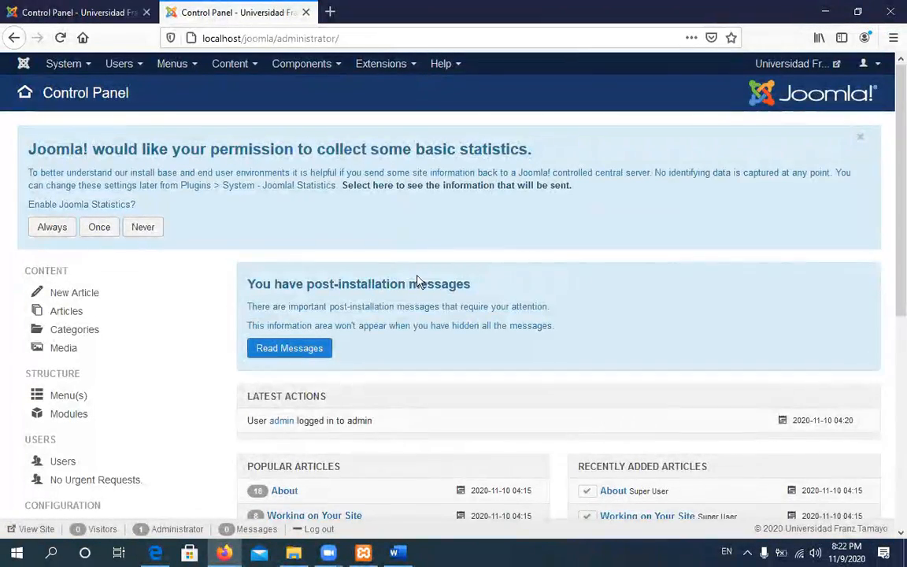
scroll(186, 397, "down", 4)
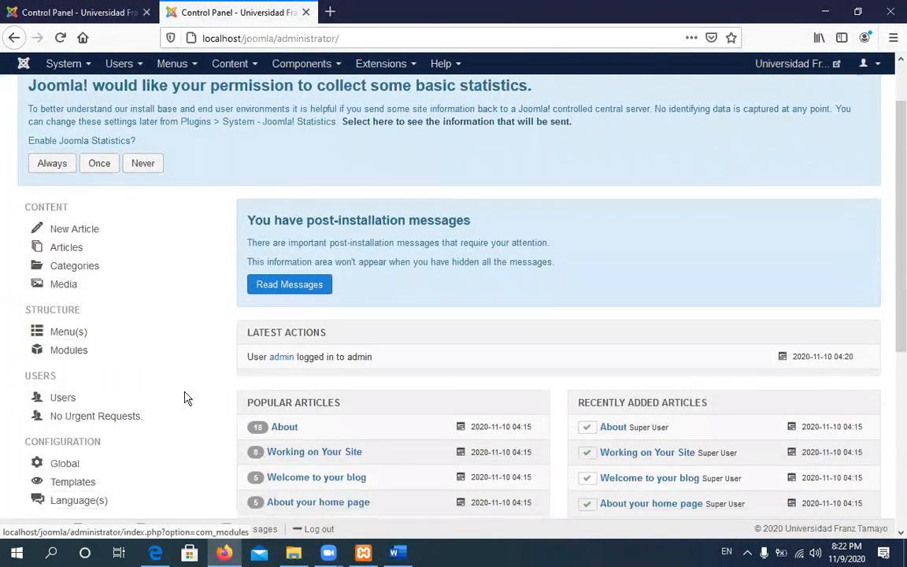
scroll(454, 323, "up", 4)
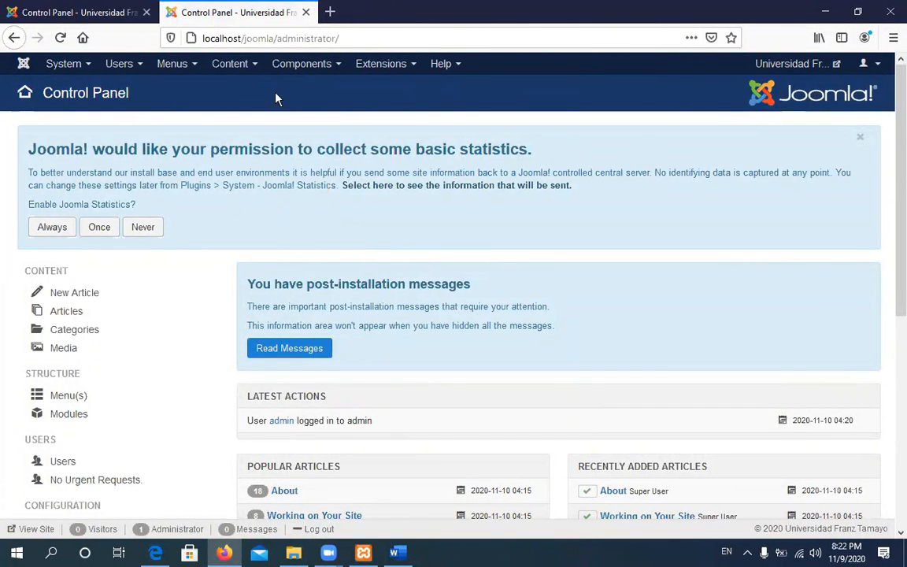
left_click(278, 38)
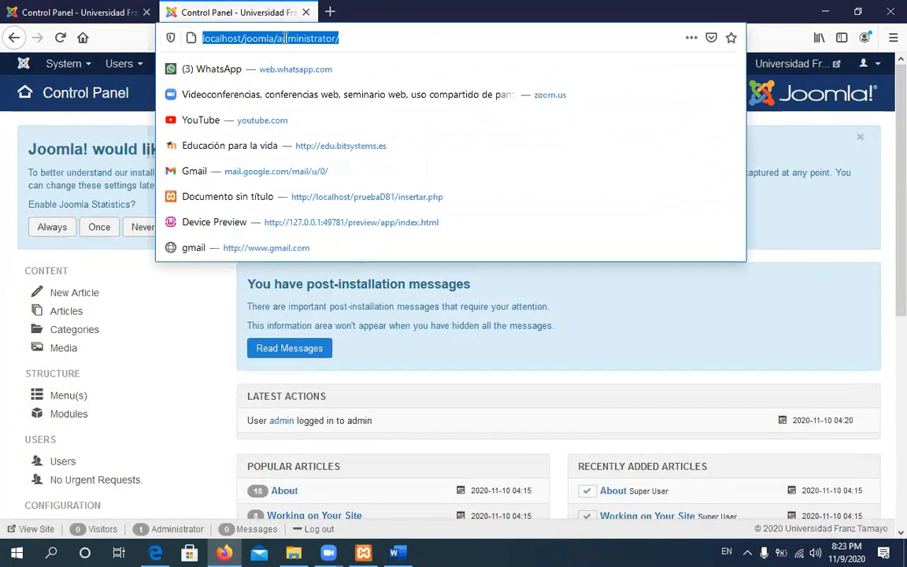
left_click_drag(278, 38, 341, 34)
left_click(279, 39)
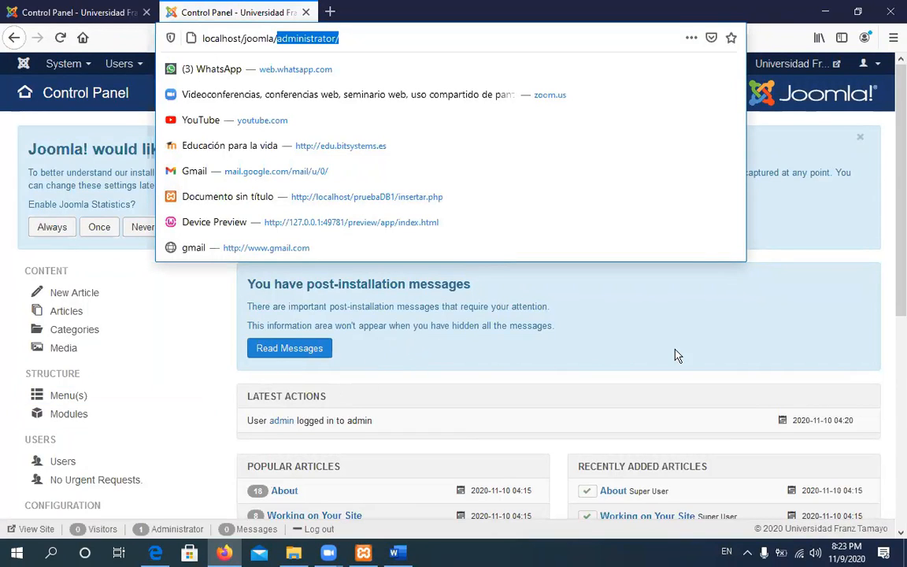
scroll(550, 377, "down", 3)
scroll(743, 389, "up", 1)
scroll(744, 389, "up", 2)
left_click(351, 38)
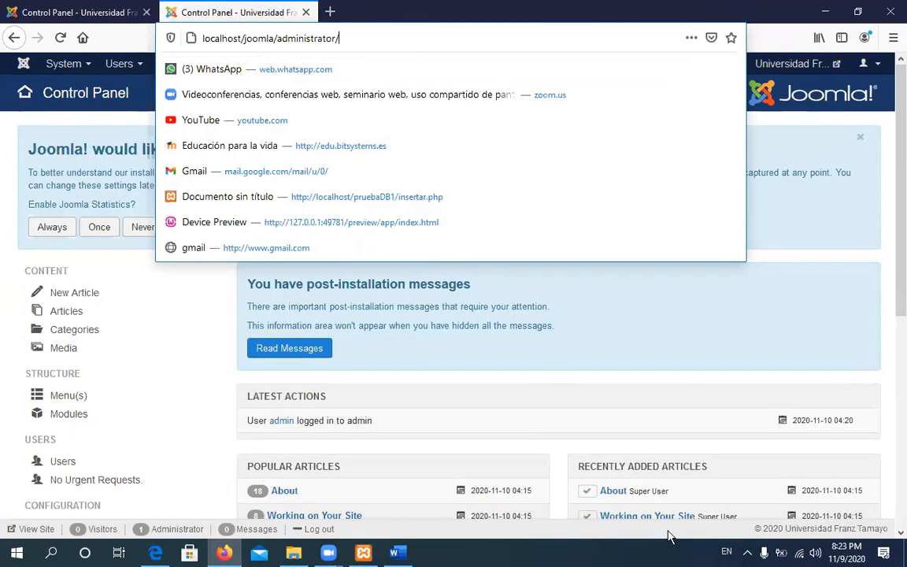
left_click(364, 553)
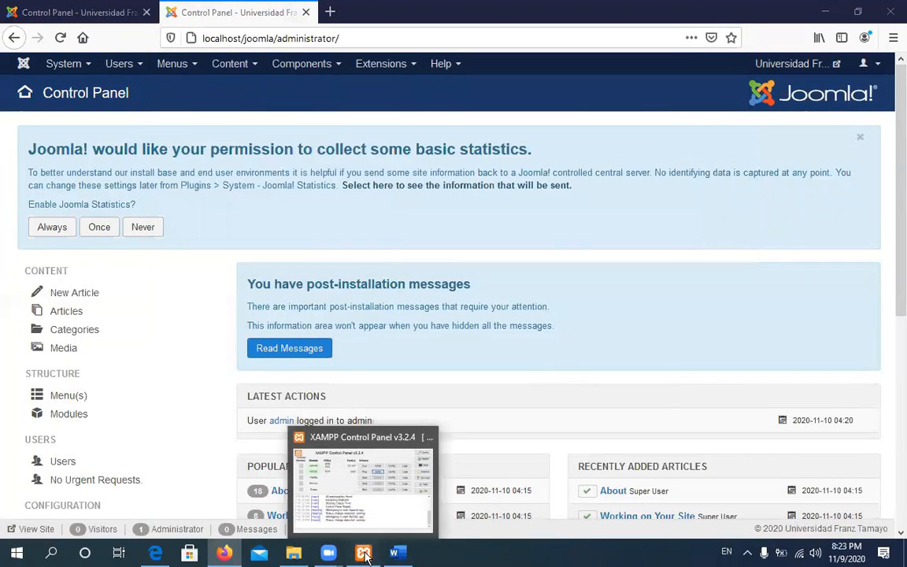
From the XAMPP Control Panel, launch phpMyAdmin using the MySQL row's Admin button
left_click(364, 553)
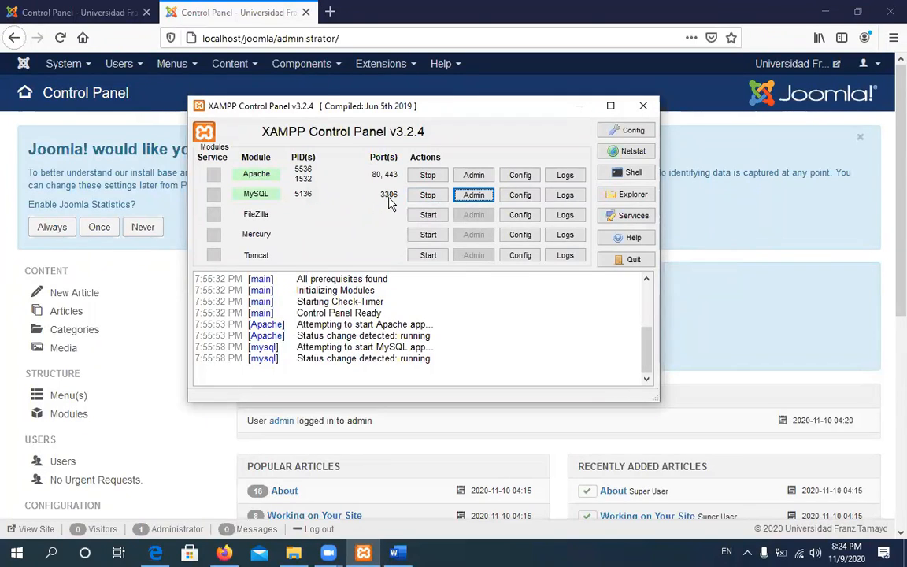
left_click(472, 195)
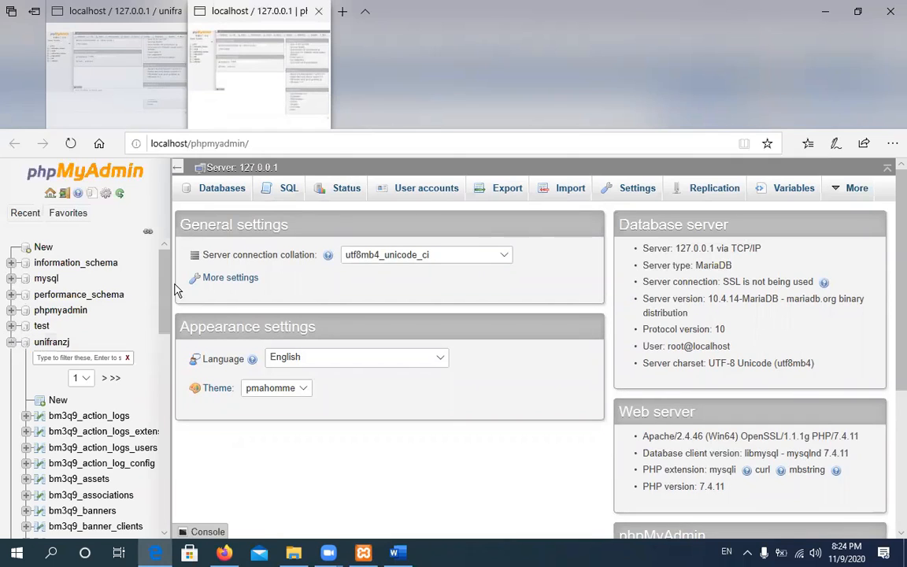
Scroll through unifranzj's bm3q9_ tables in the navigation tree, then collapse unifranzj
left_click_drag(168, 292, 173, 327)
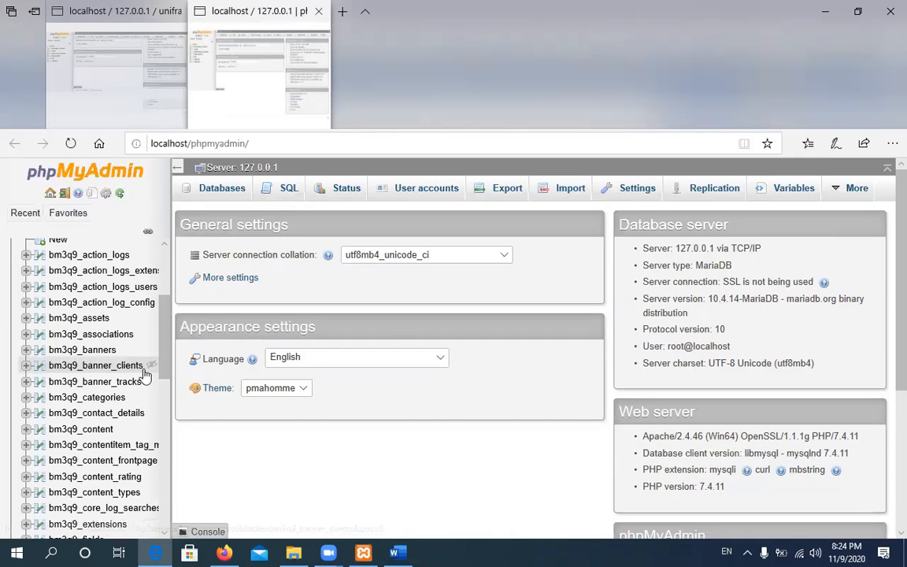
left_click_drag(166, 347, 165, 394)
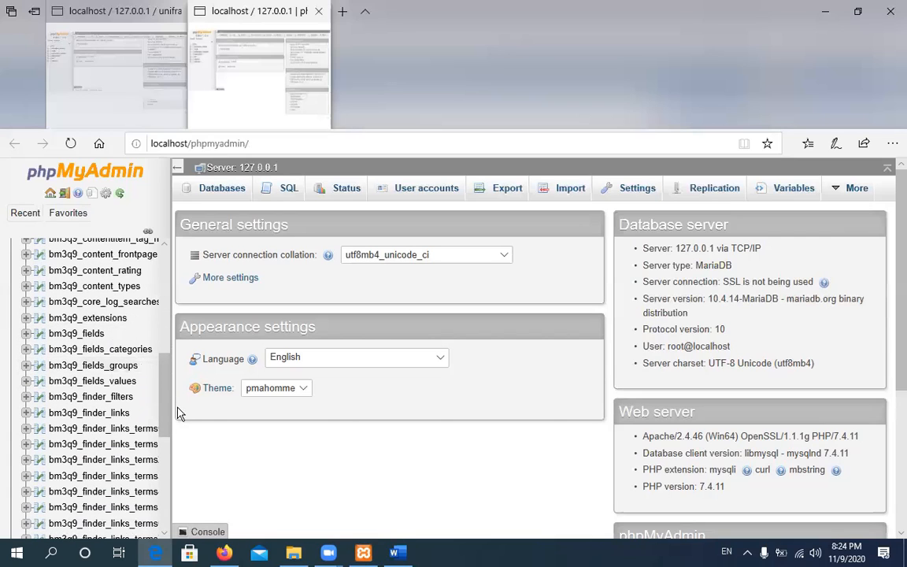
left_click_drag(166, 408, 163, 512)
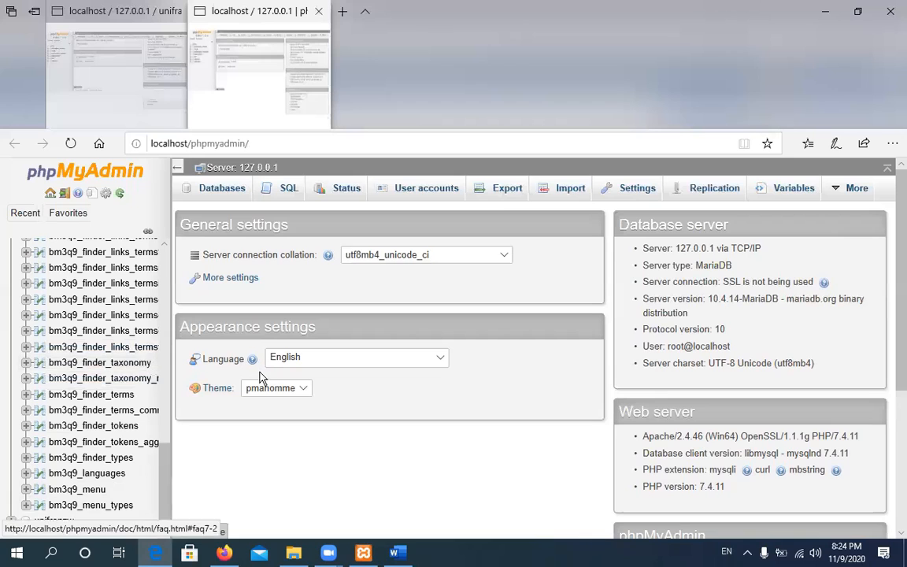
left_click_drag(165, 455, 178, 315)
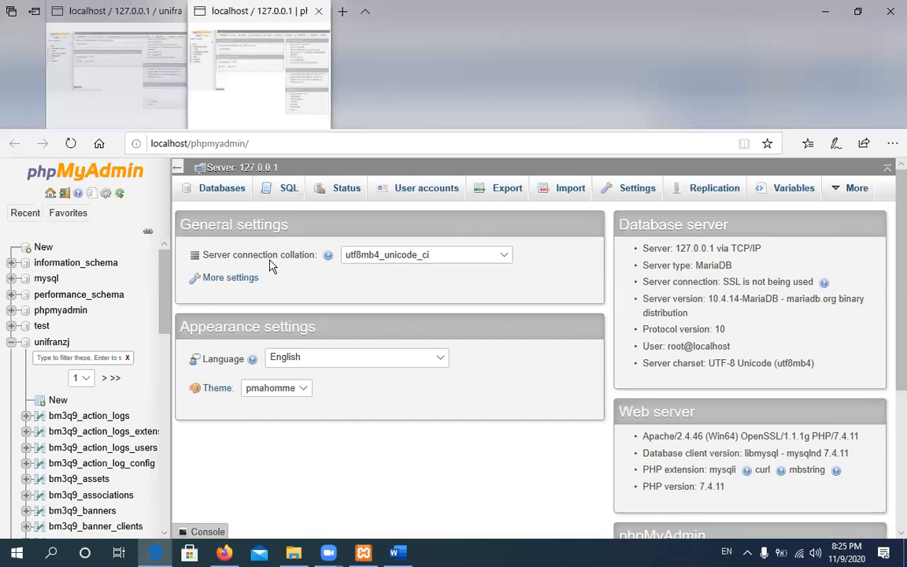
left_click(11, 343)
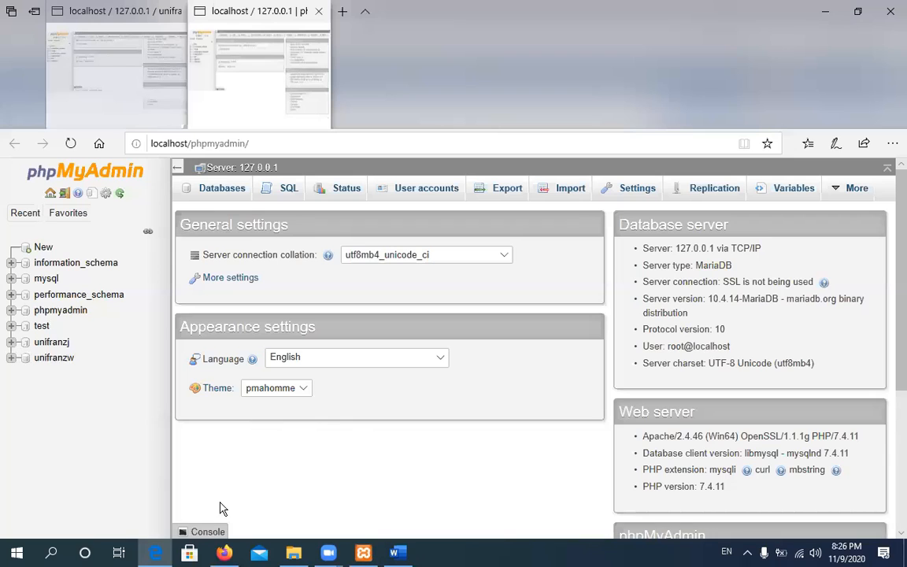
Switch between Firefox and Edge, ending on the Joomla administrator Control Panel in Firefox
left_click(225, 553)
left_click(226, 555)
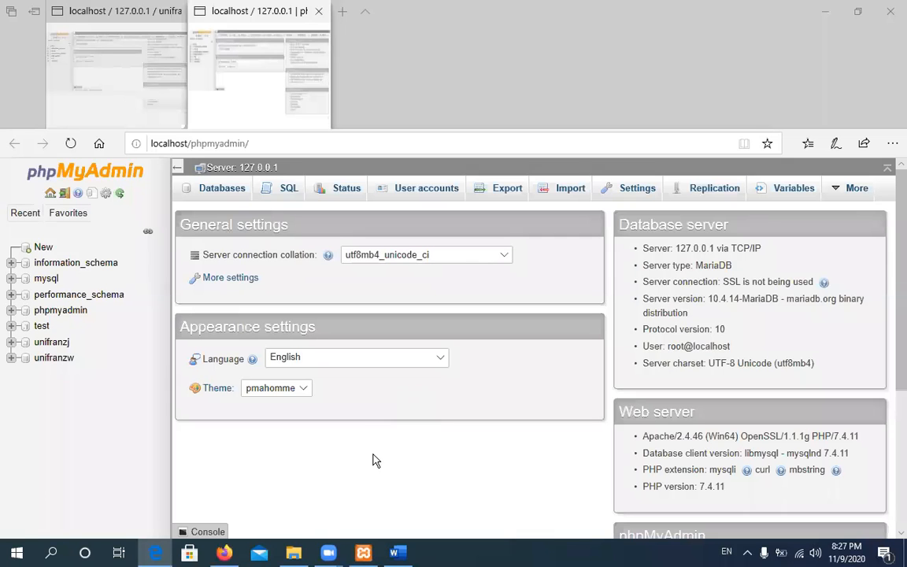
left_click(225, 554)
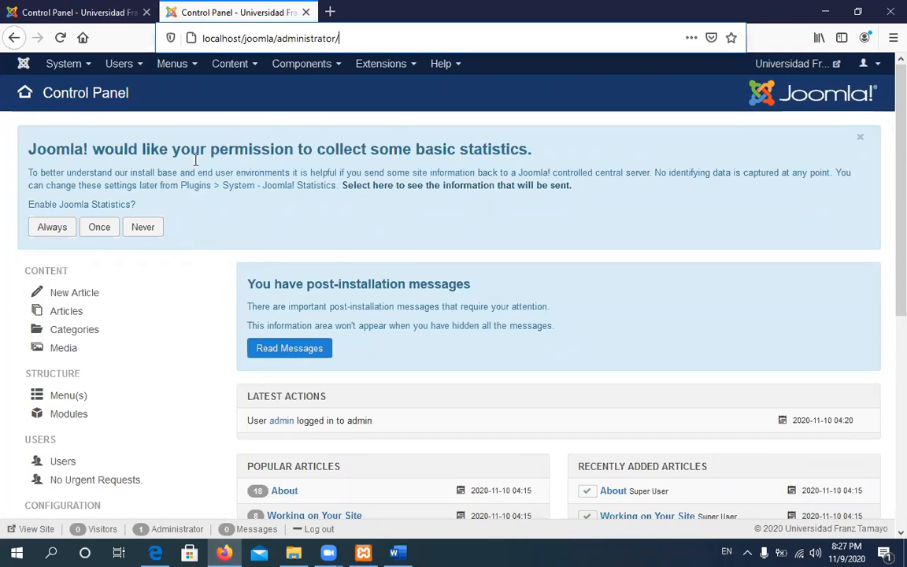
Scroll through the Joomla Control Panel page, then bring up the joomla folder in File Explorer
scroll(186, 280, "down", 1)
scroll(186, 280, "down", 5)
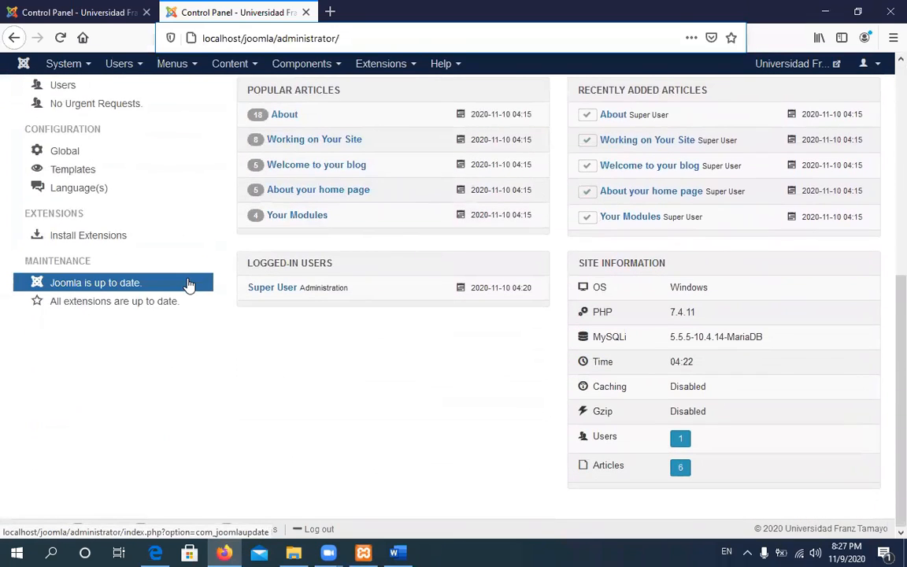
scroll(189, 285, "up", 6)
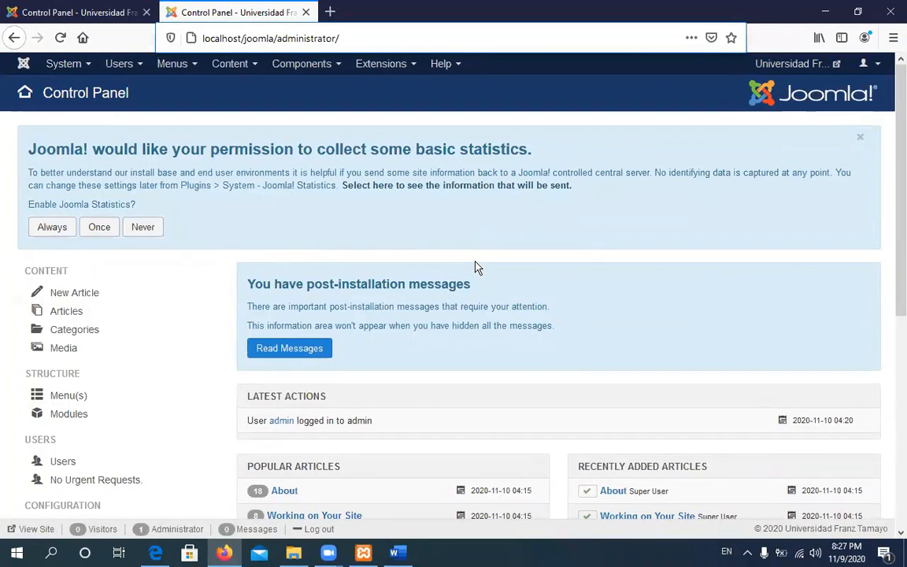
scroll(476, 268, "down", 2)
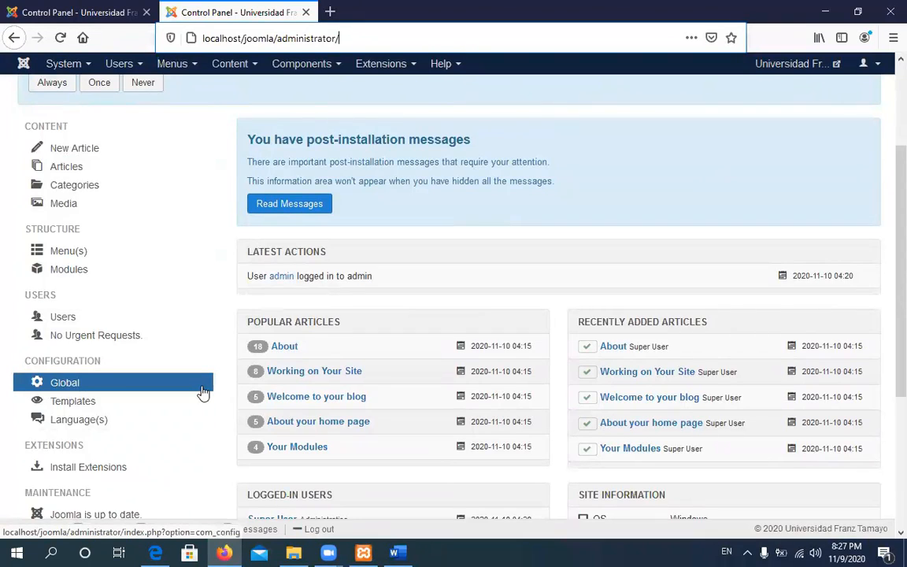
scroll(202, 391, "up", 2)
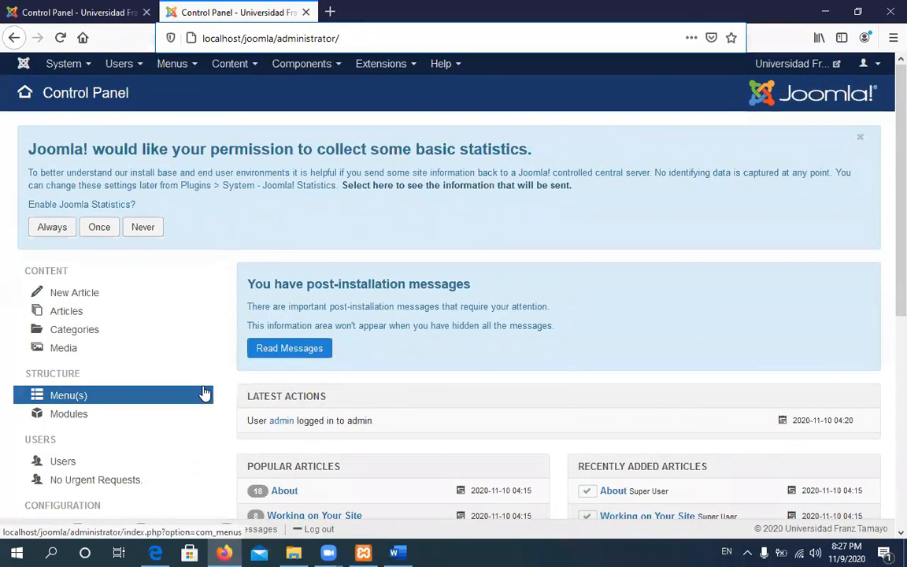
scroll(202, 393, "down", 3)
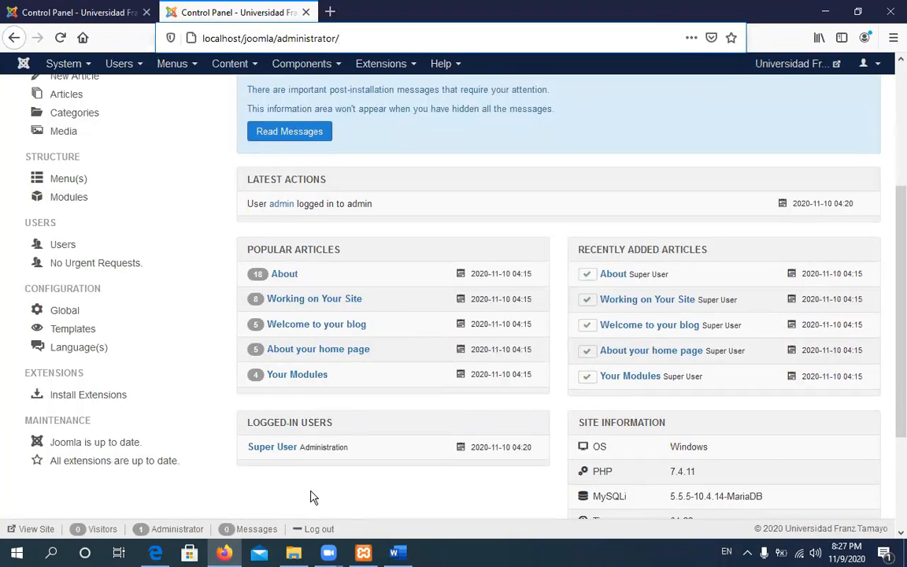
left_click(293, 552)
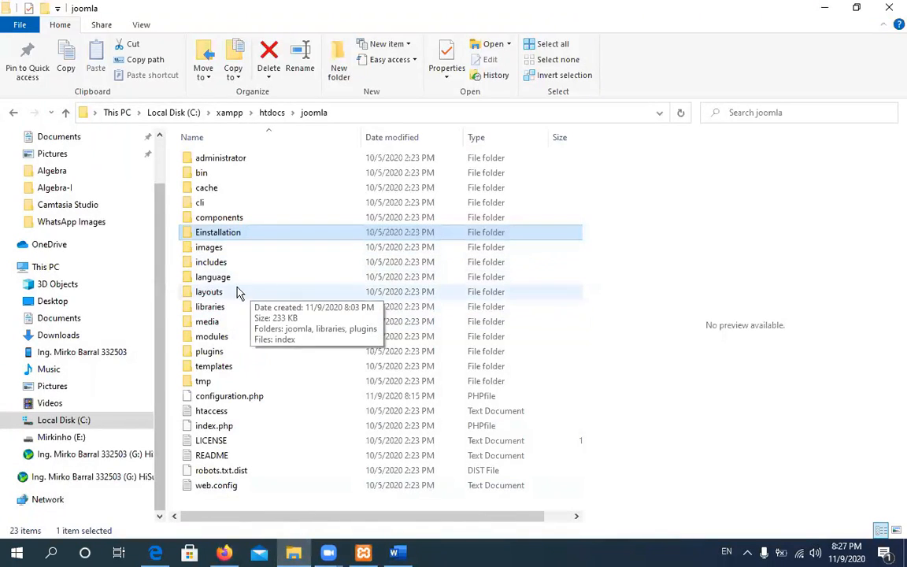
Browse the joomla language and images subfolders, then bring XAMPP Control Panel v3.2.4 forward
left_click(213, 279)
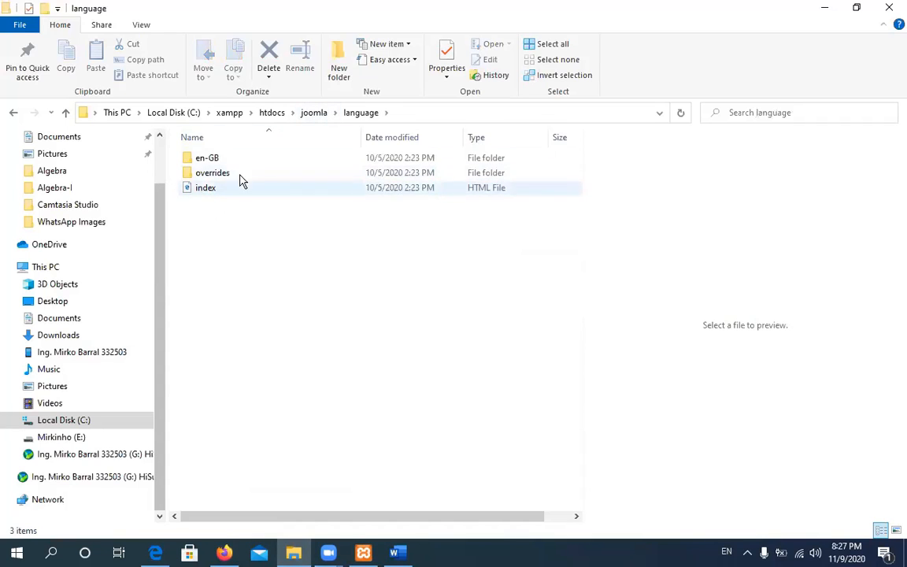
left_click(314, 114)
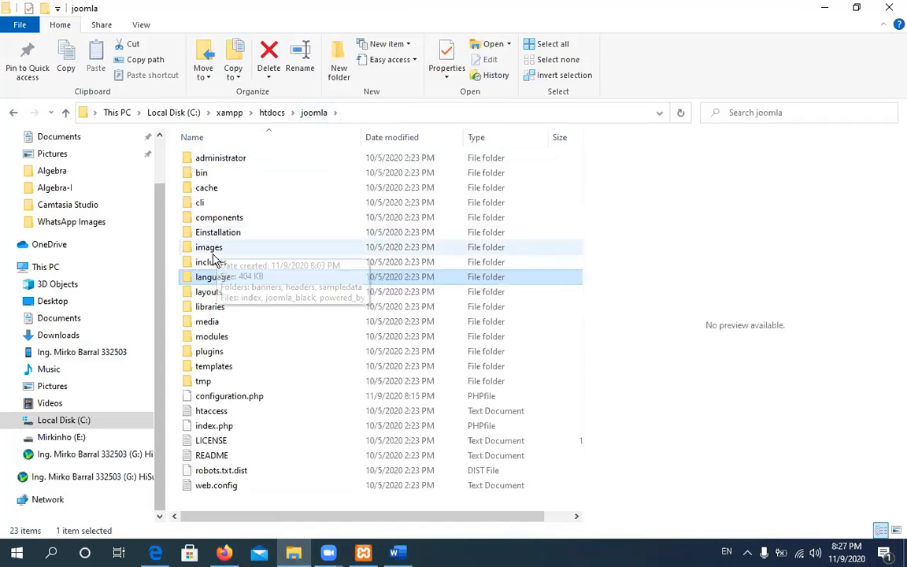
double_click(211, 248)
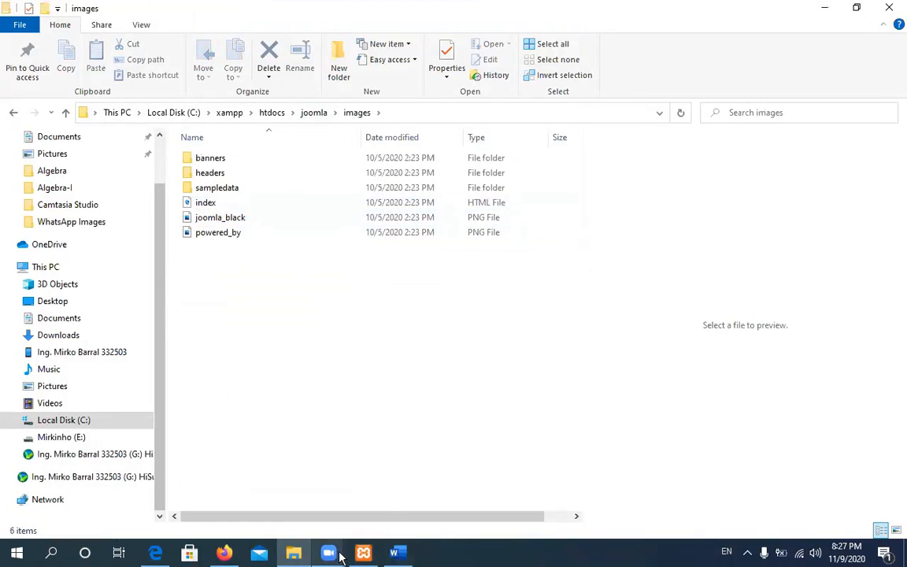
left_click(363, 554)
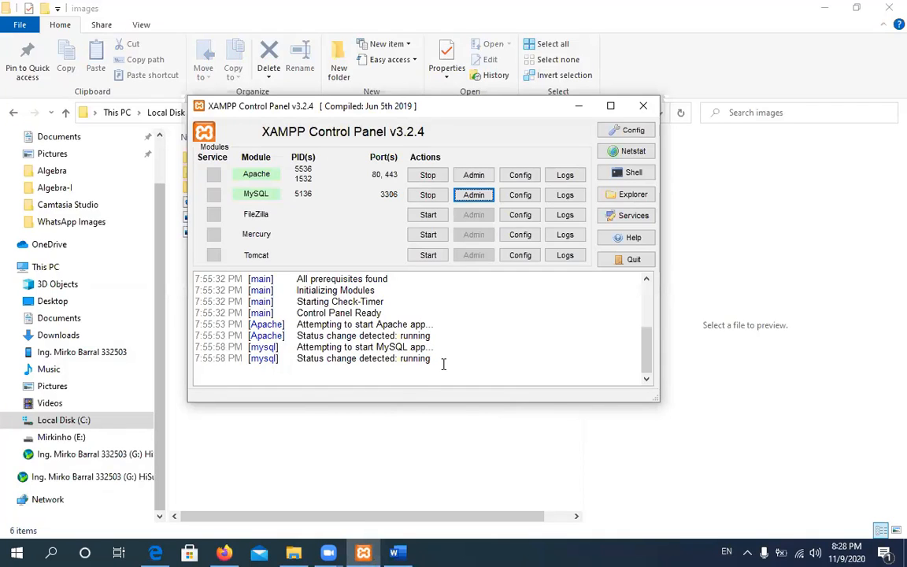
left_click_drag(415, 358, 197, 323)
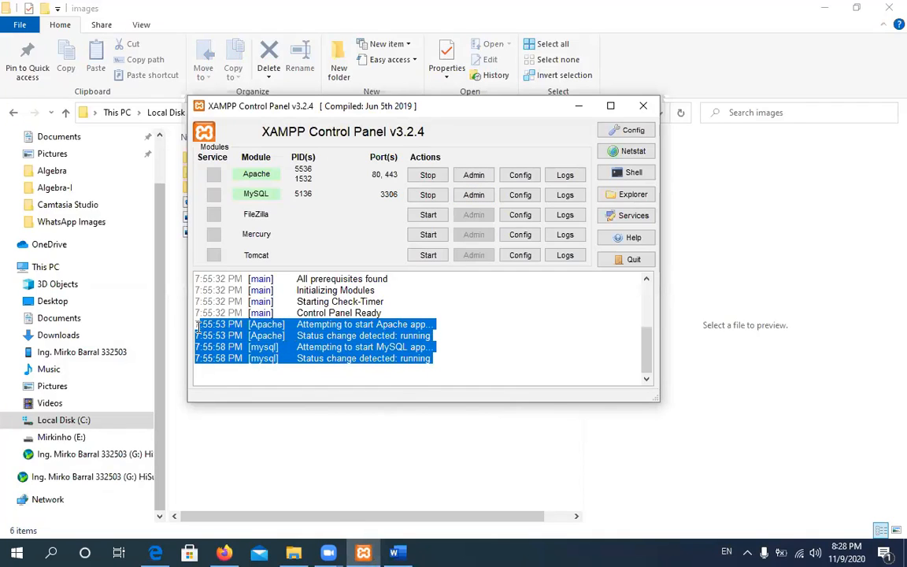
left_click(396, 336)
left_click_drag(443, 360, 182, 320)
left_click(377, 322)
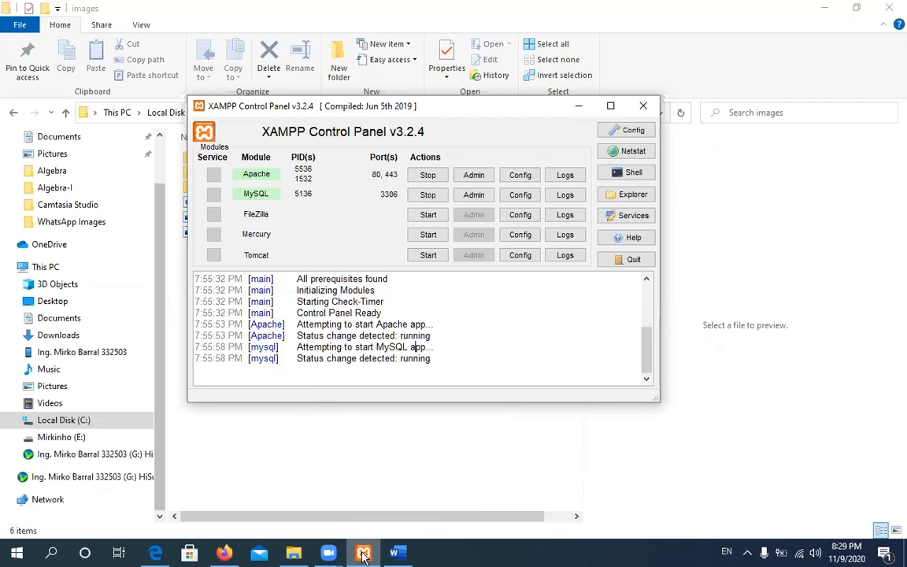
mouse_move(364, 555)
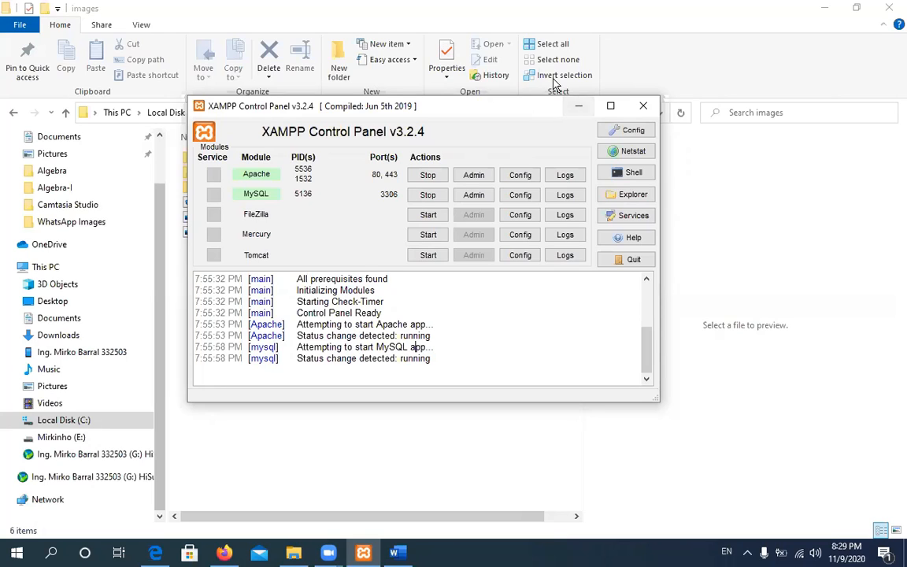
left_click(541, 38)
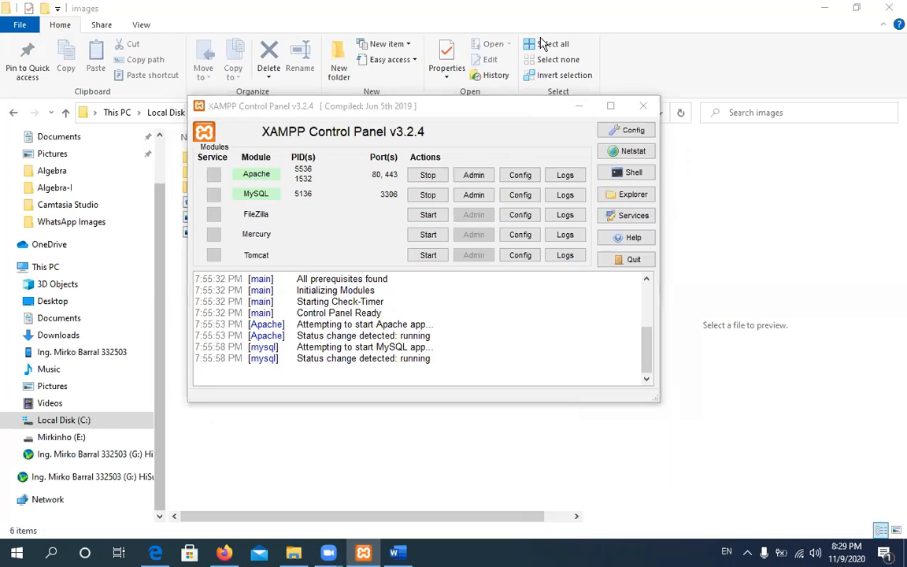